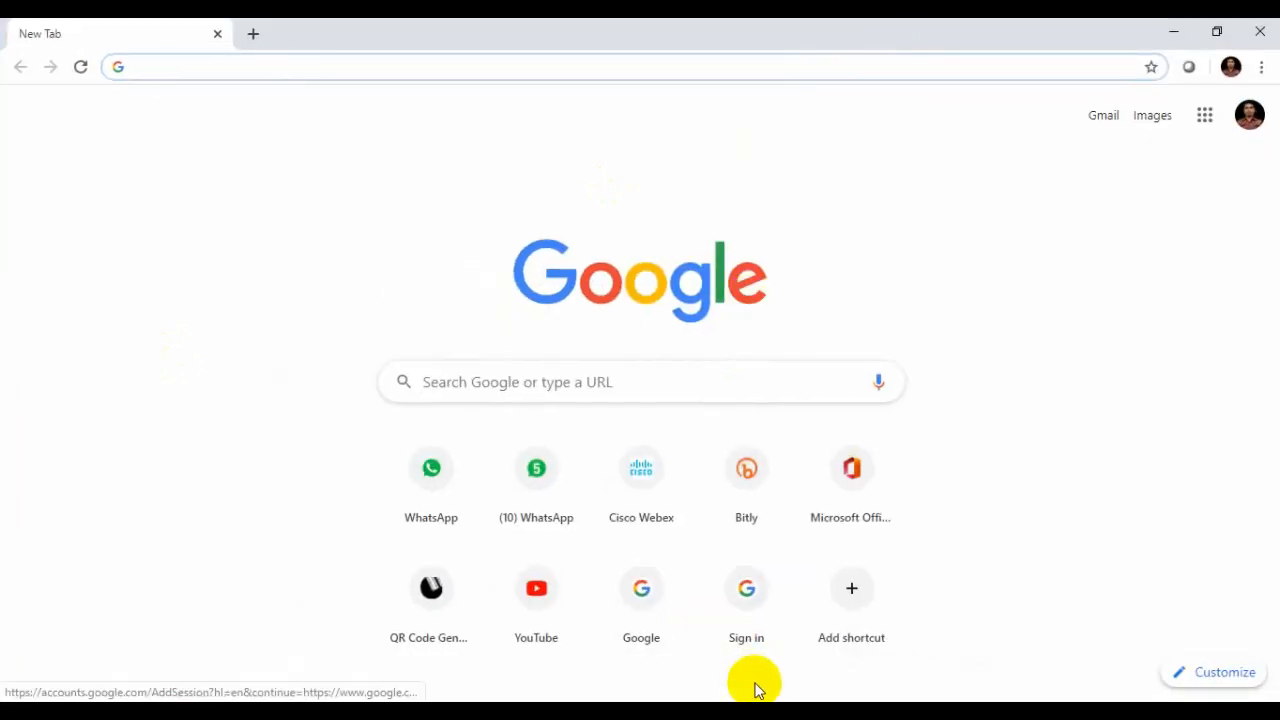
Open Google Classroom and go to the Tugas Kelas page of the class IPA KELAS IX.1.
click(1208, 117)
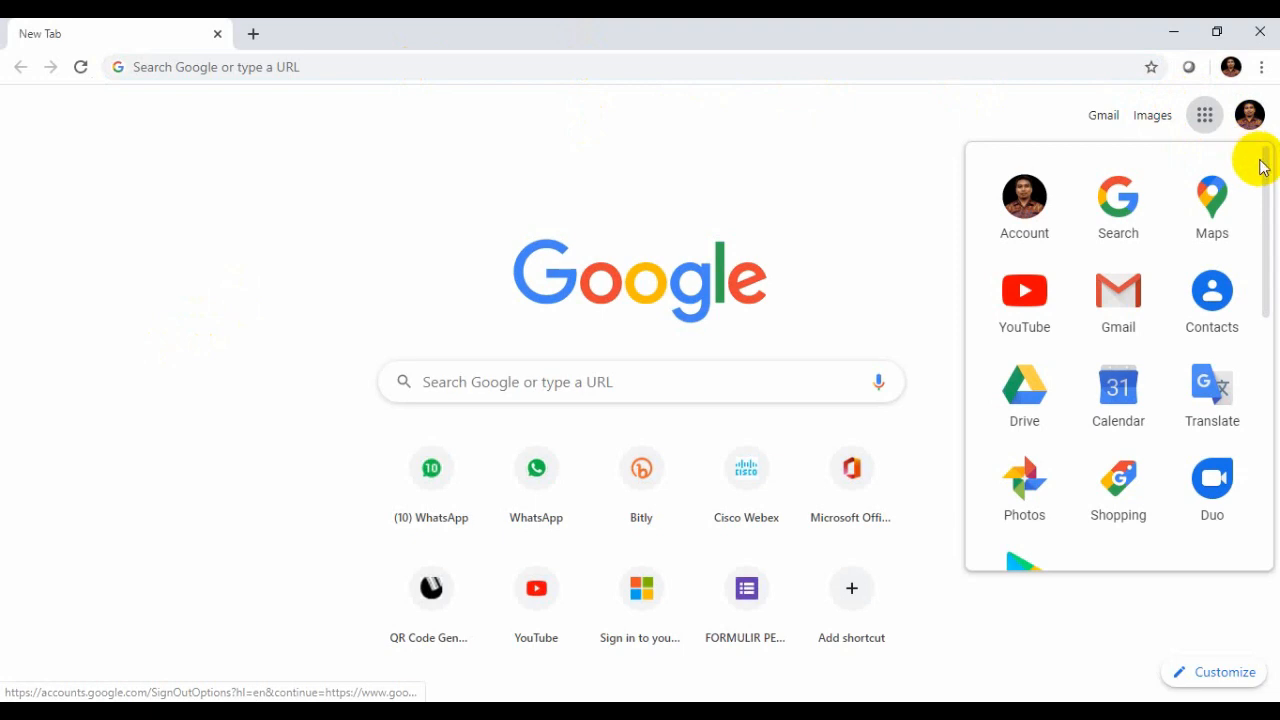
drag(1266, 171, 1266, 349)
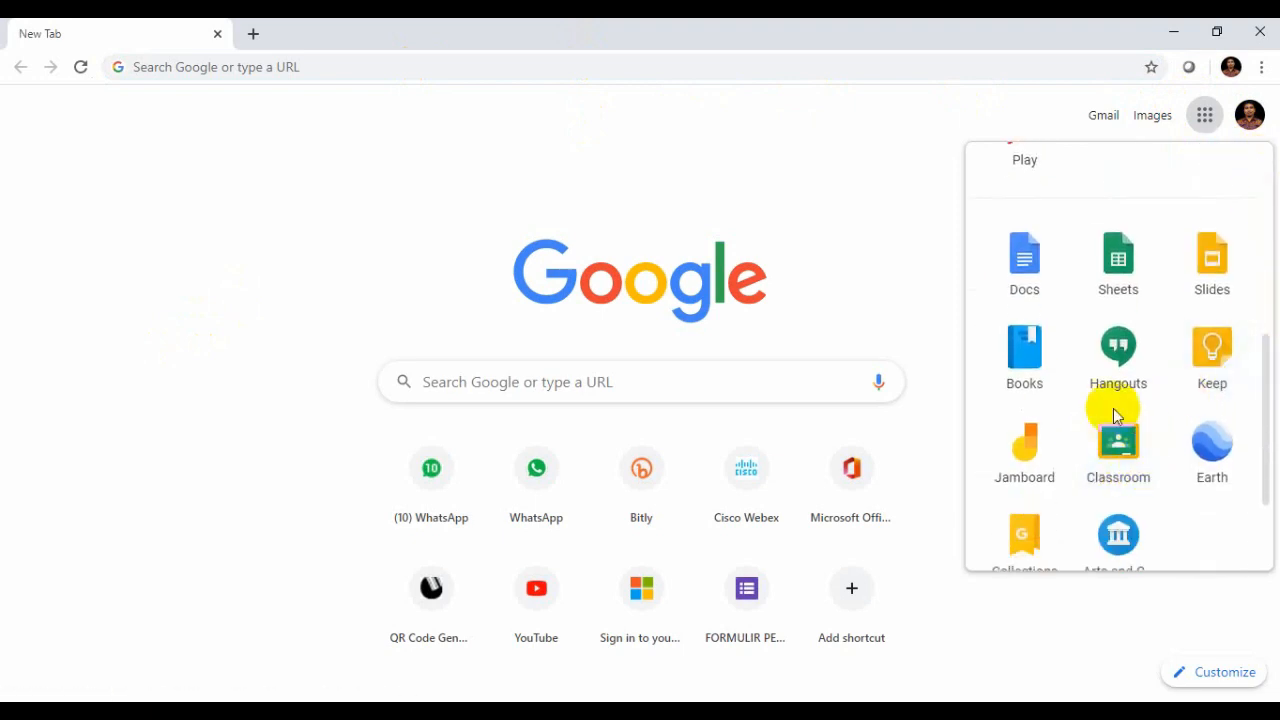
click(1116, 458)
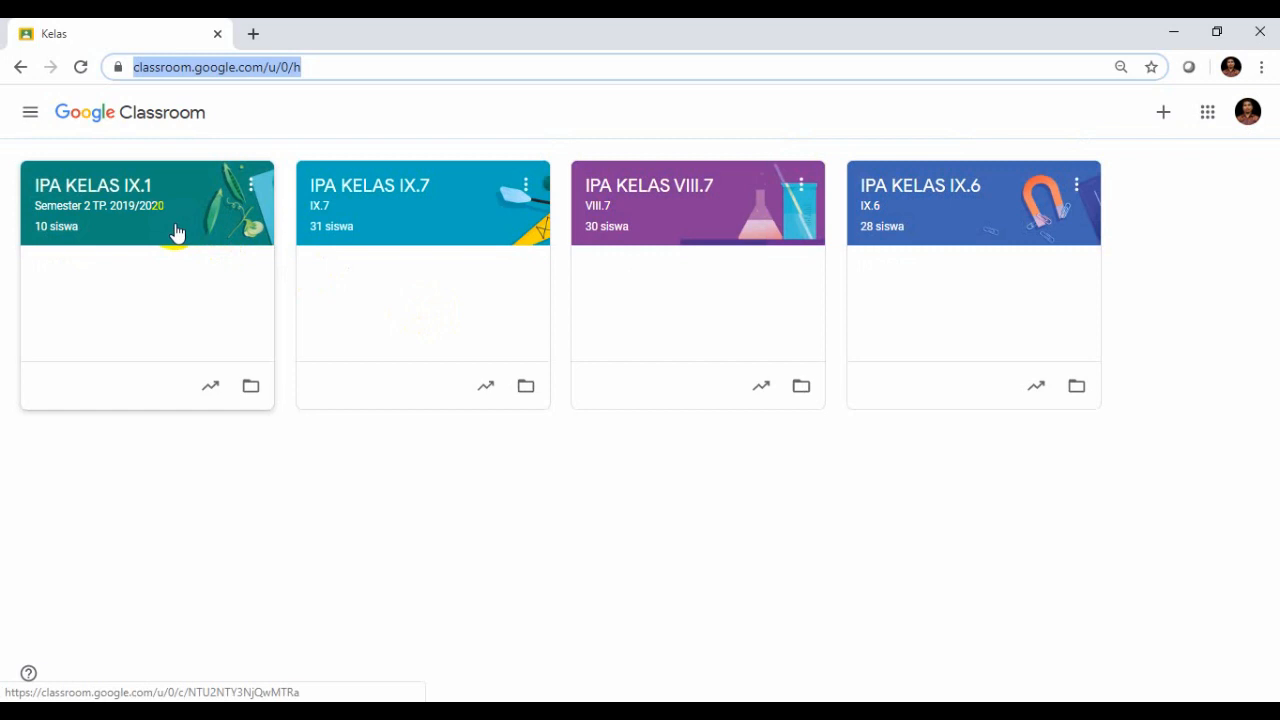
click(116, 206)
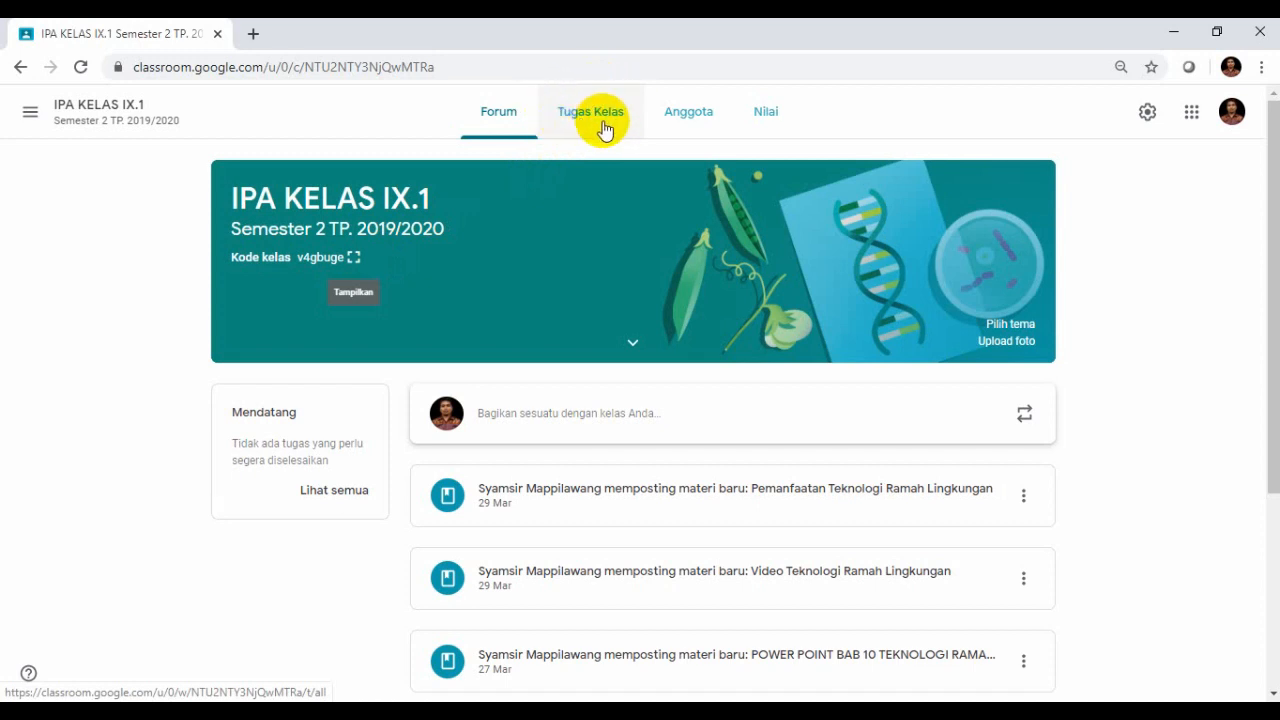
click(600, 120)
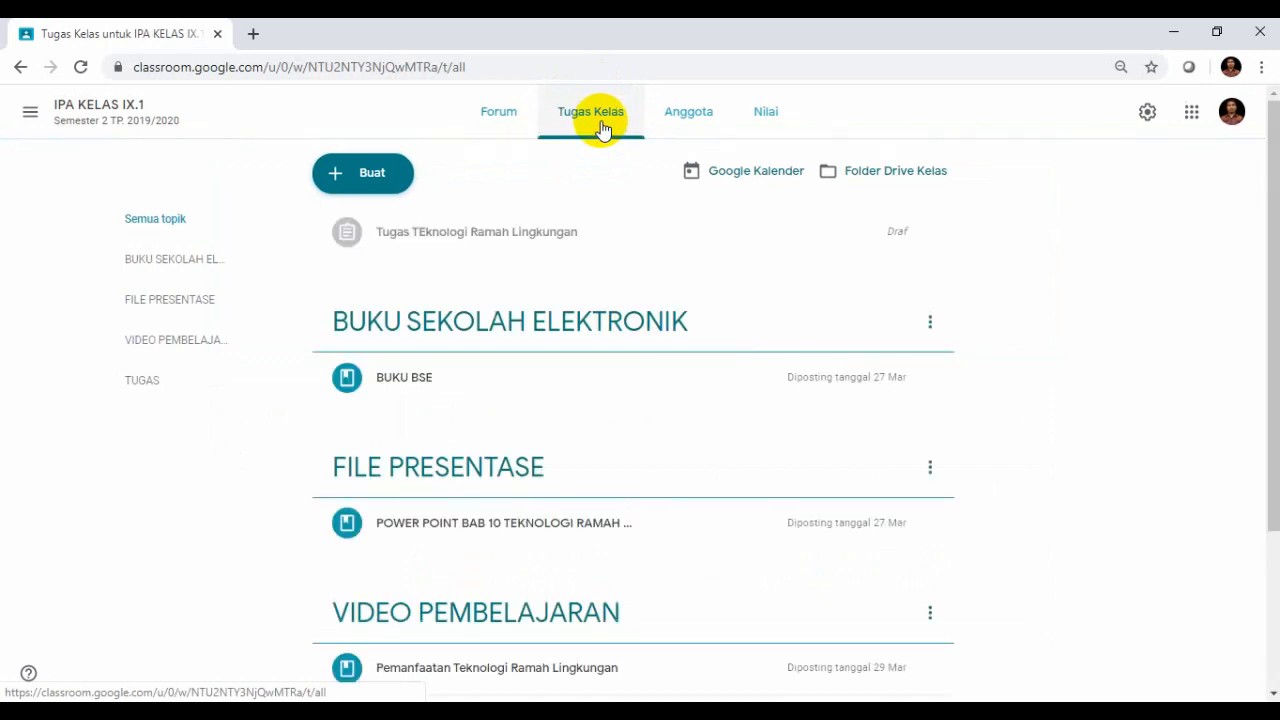
Examine the blank forms for a new Tugas and a new Tugas kuis, closing each without filling it in.
click(352, 177)
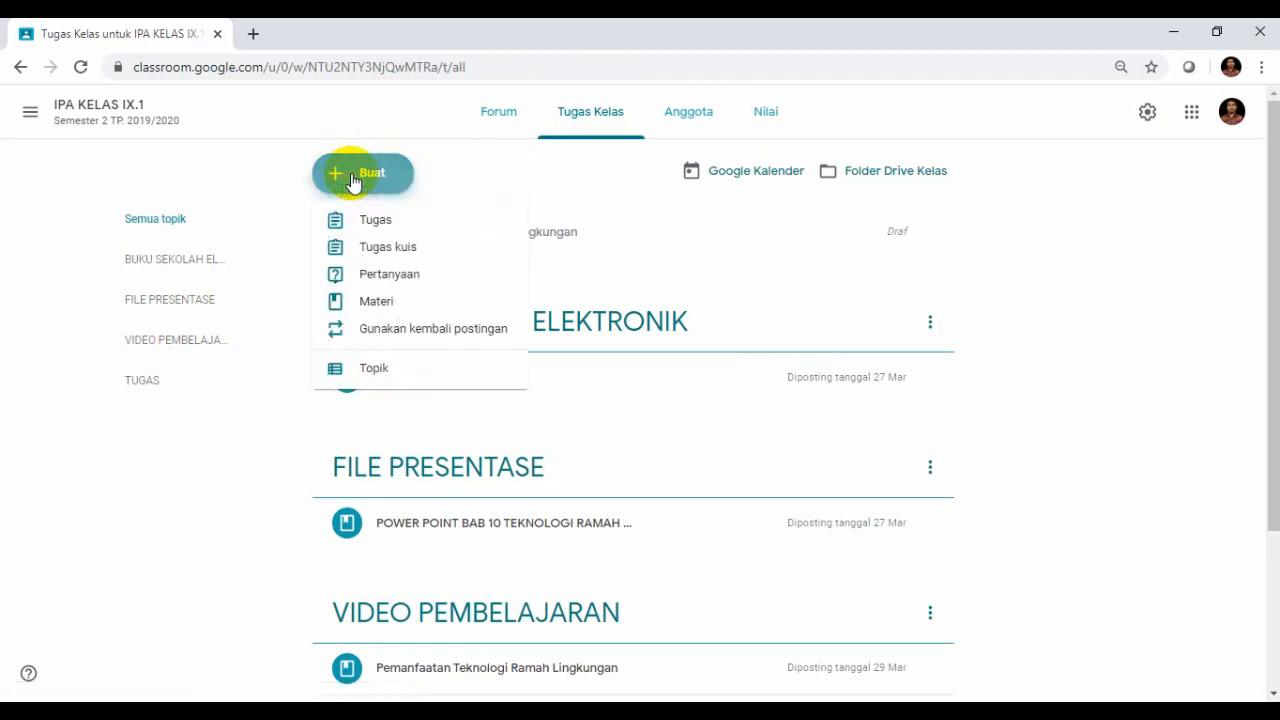
click(392, 224)
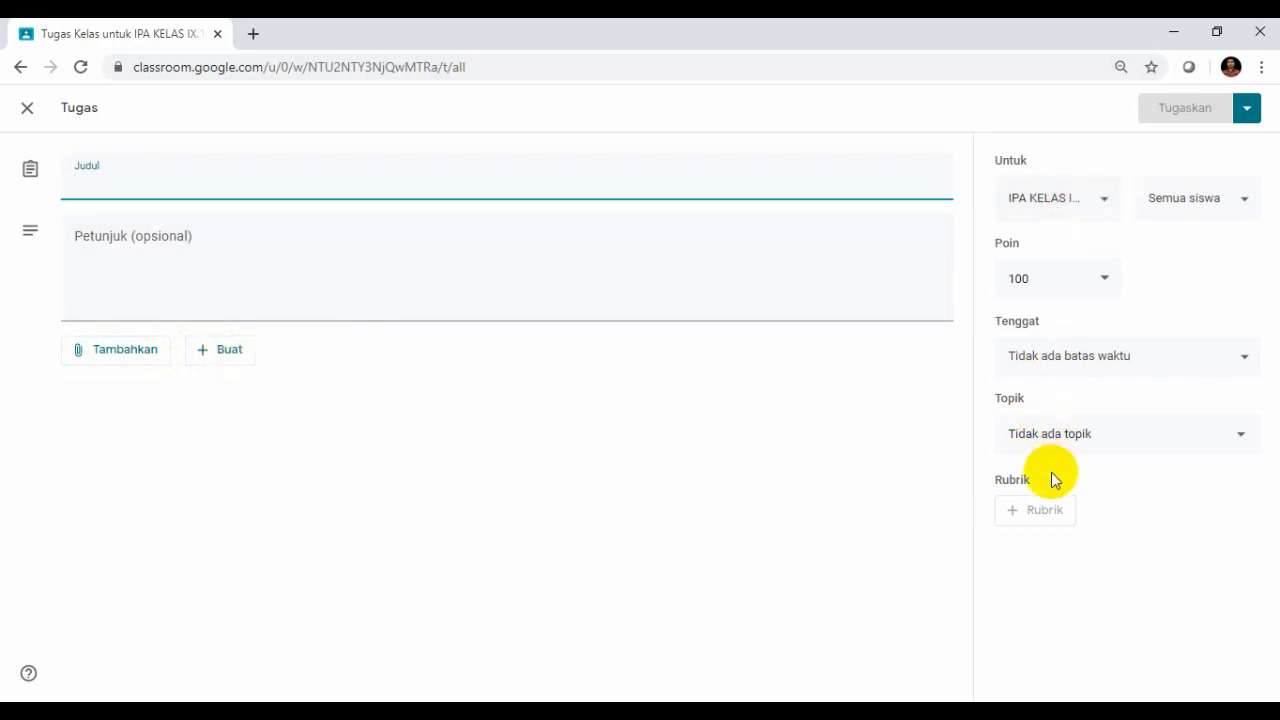
click(27, 108)
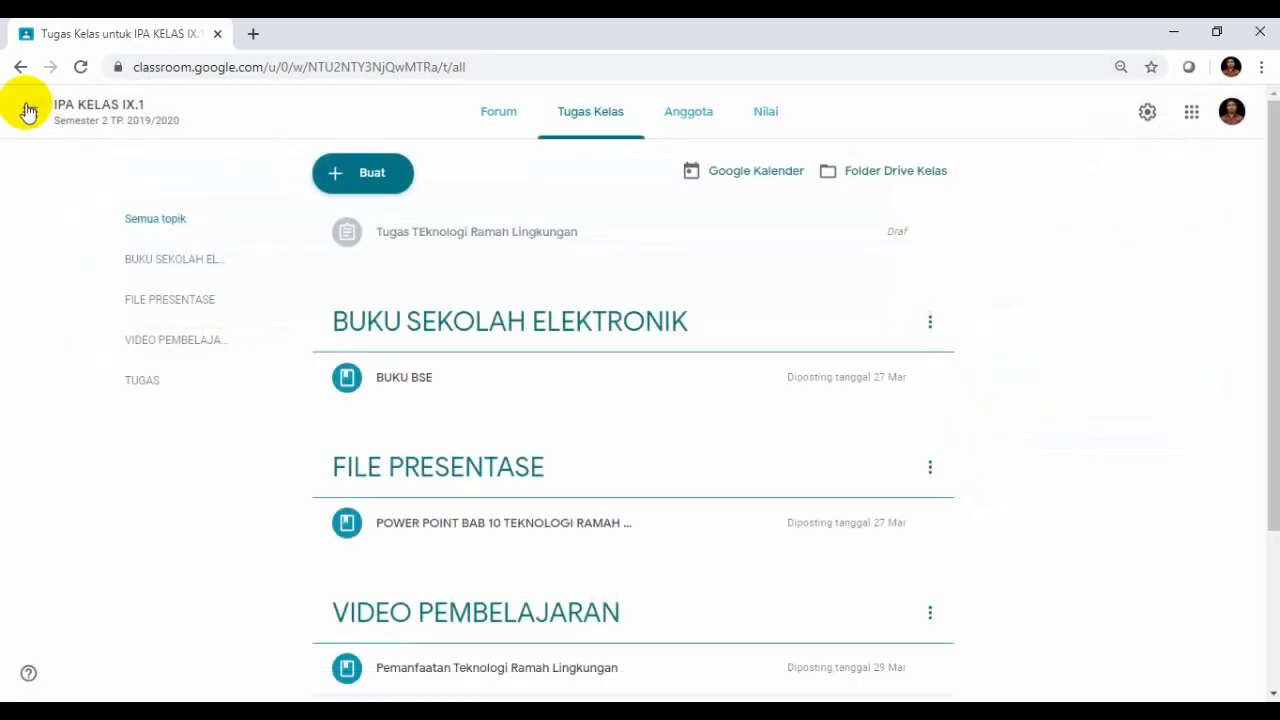
click(336, 172)
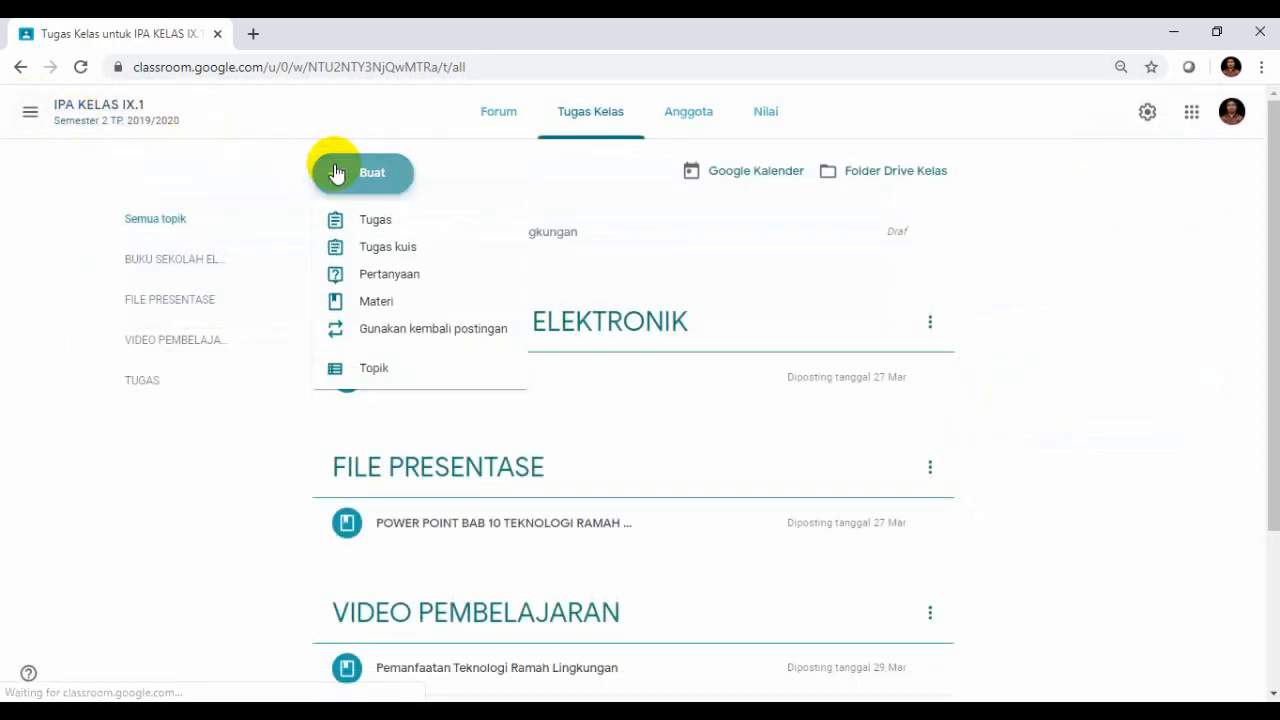
click(366, 246)
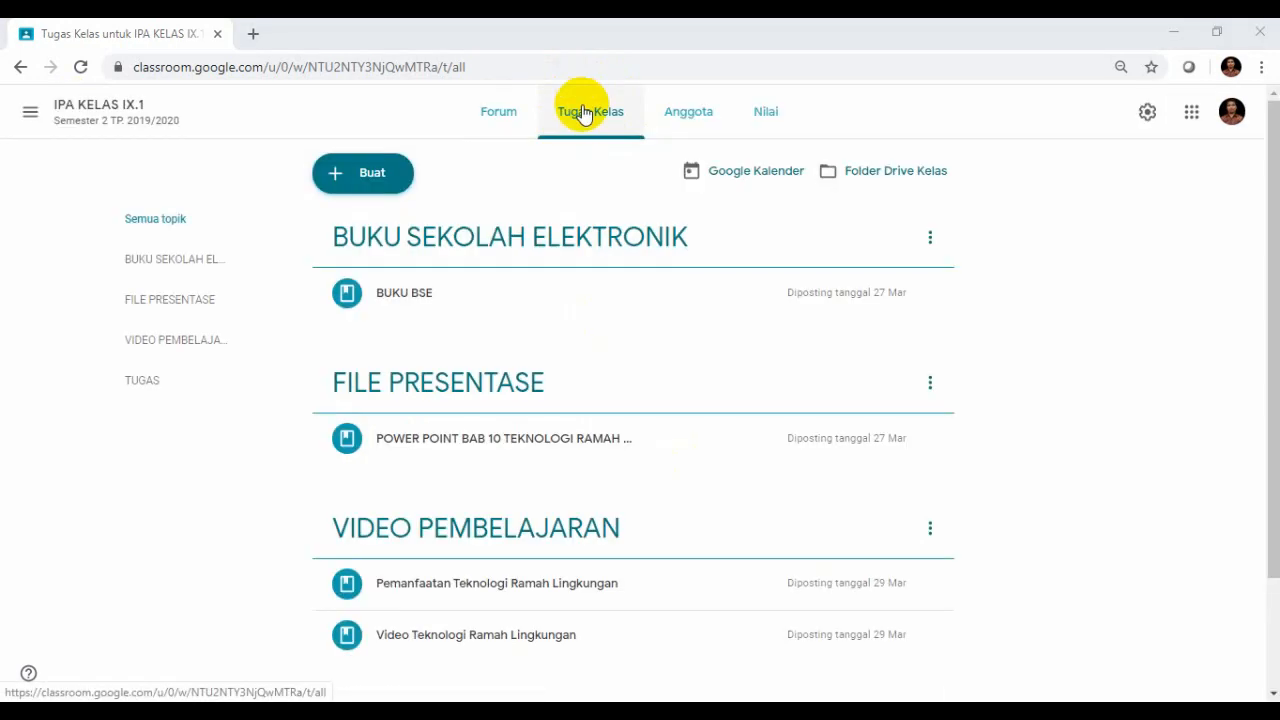
click(583, 112)
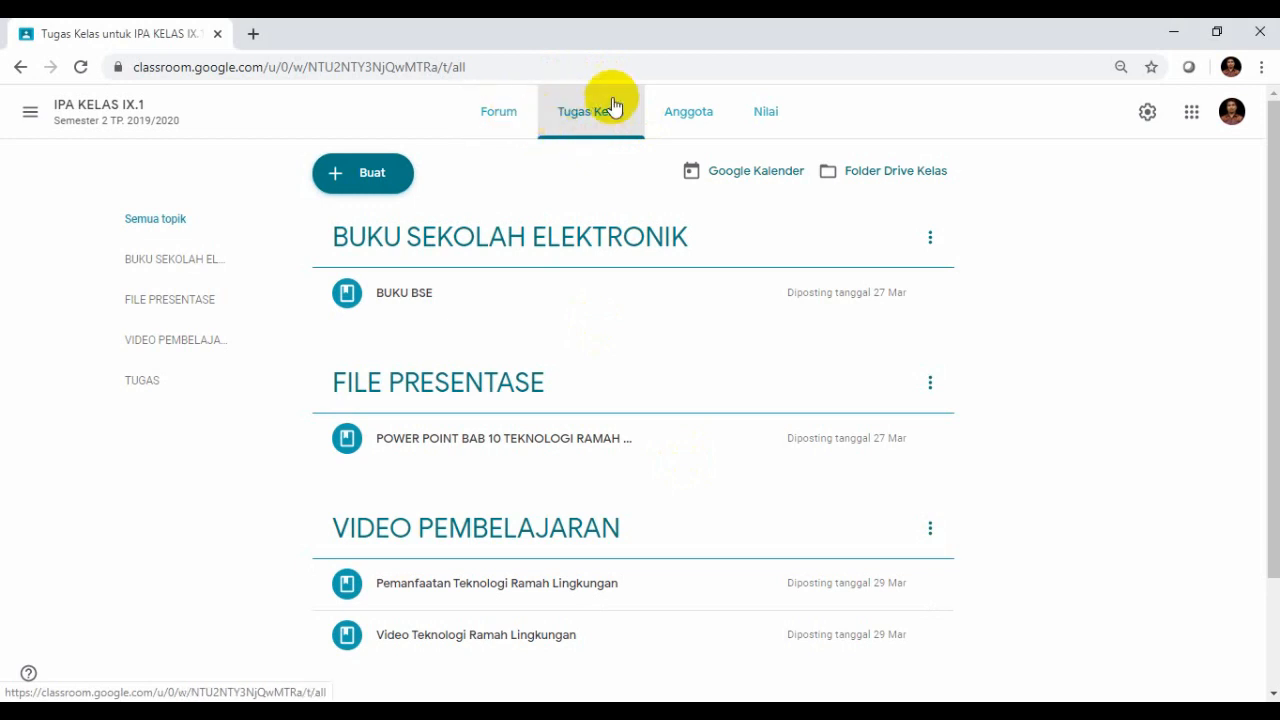
click(338, 176)
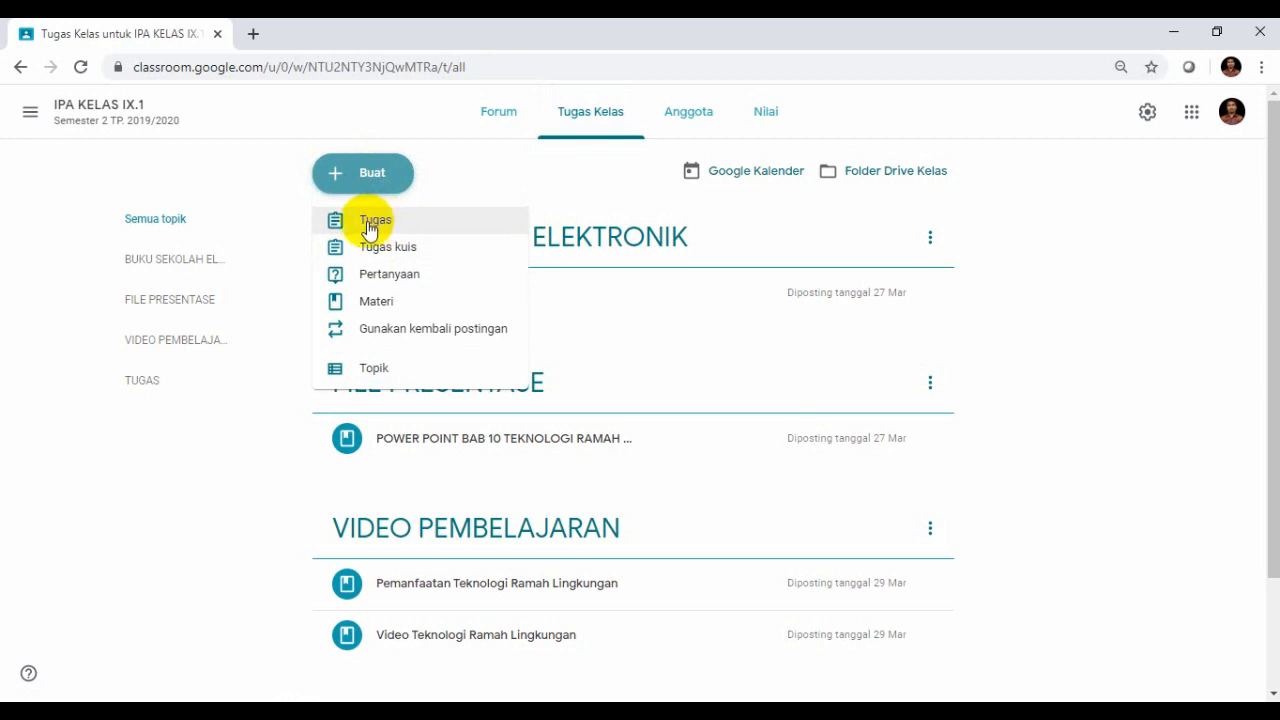
click(369, 228)
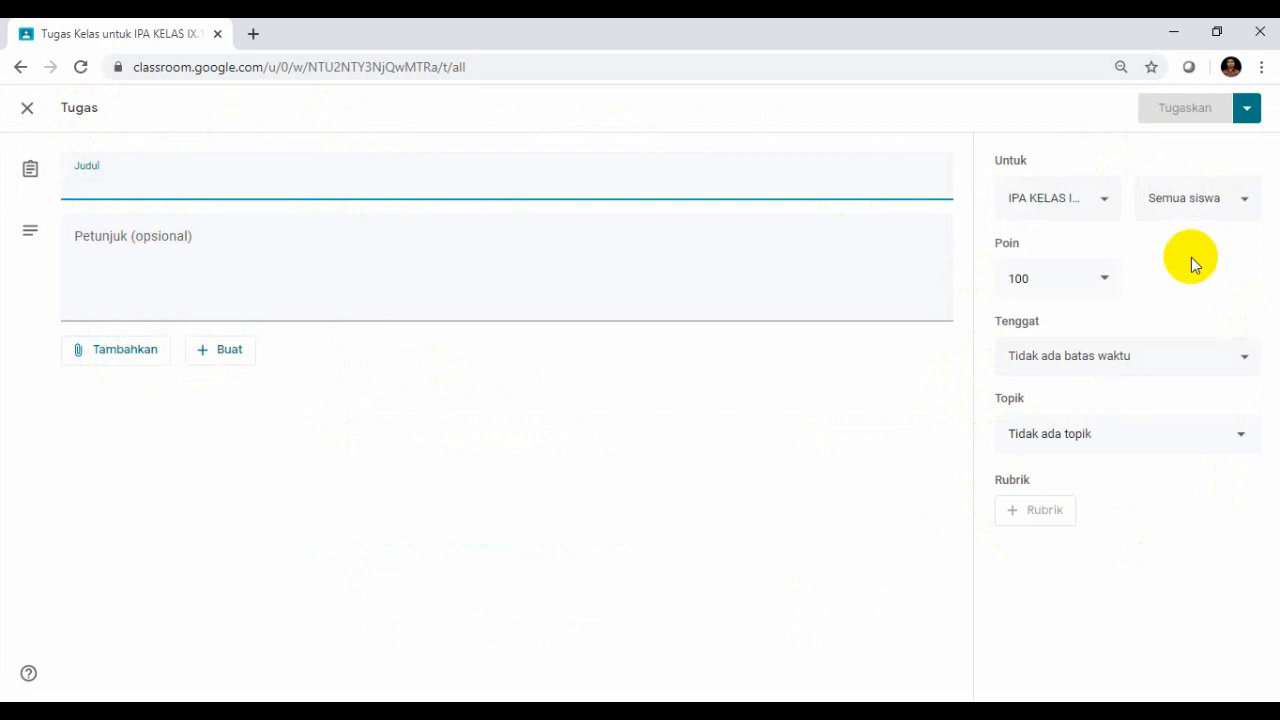
click(28, 112)
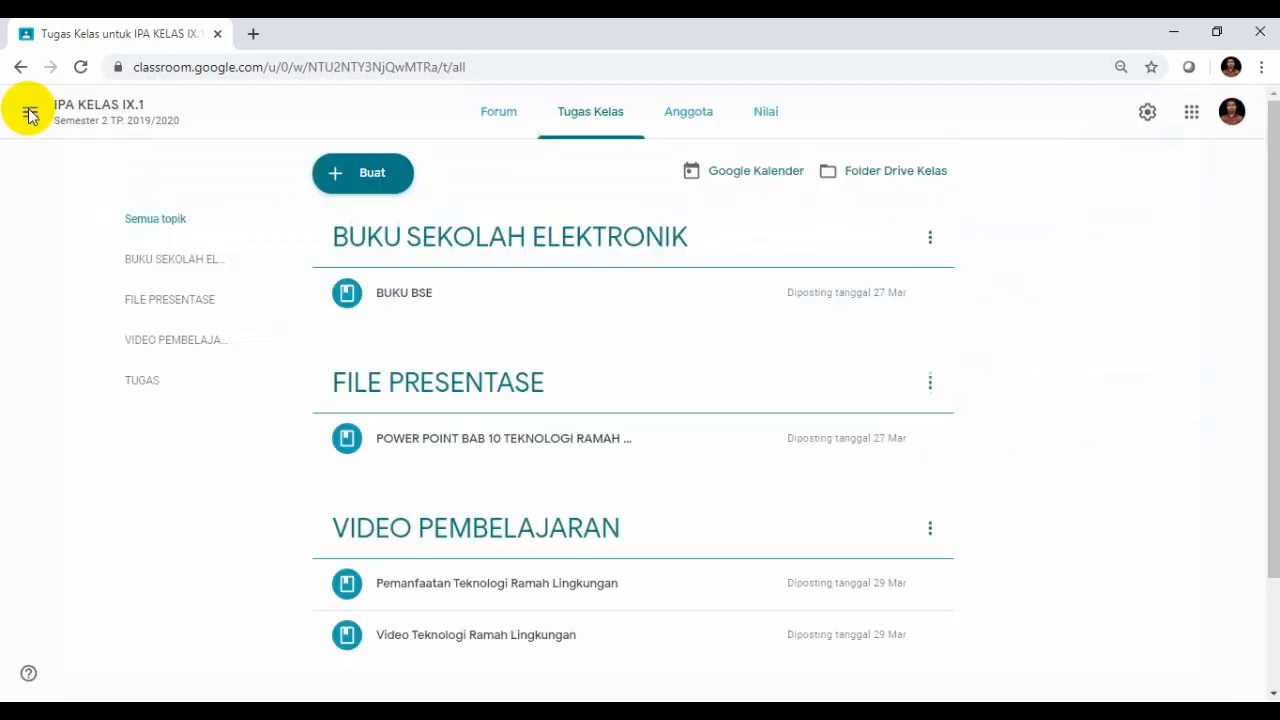
click(339, 174)
click(370, 247)
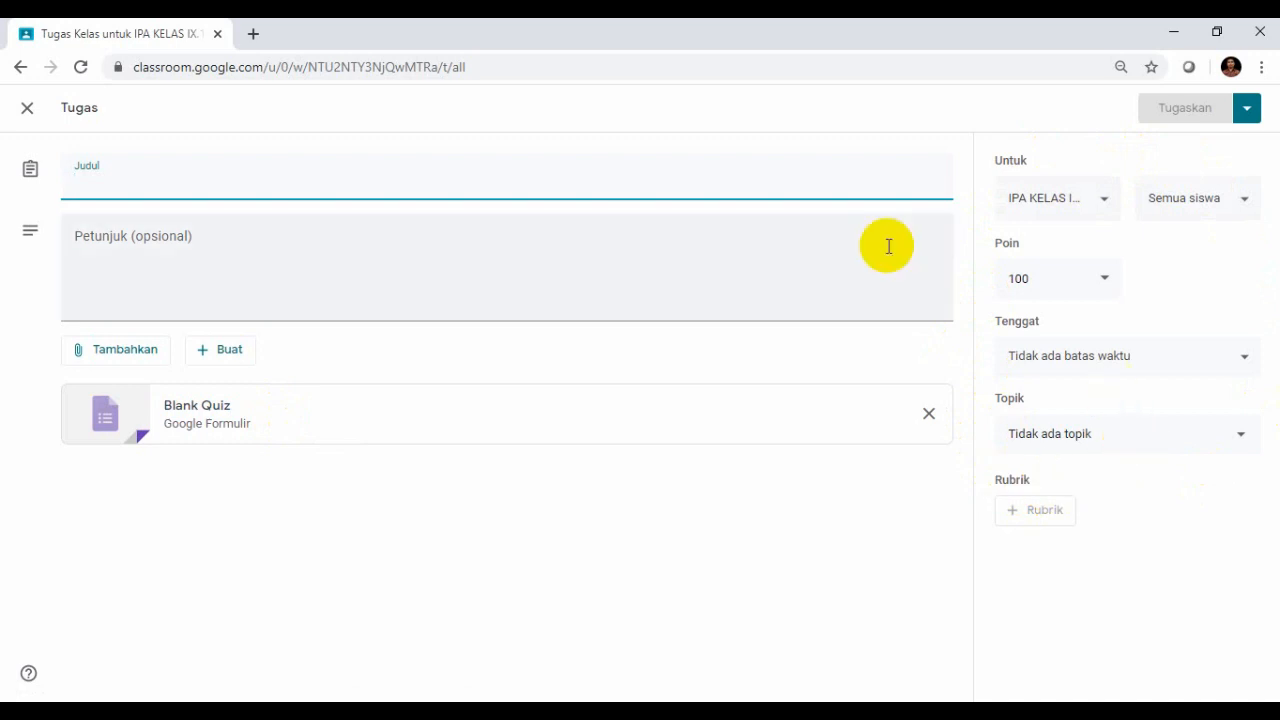
click(28, 113)
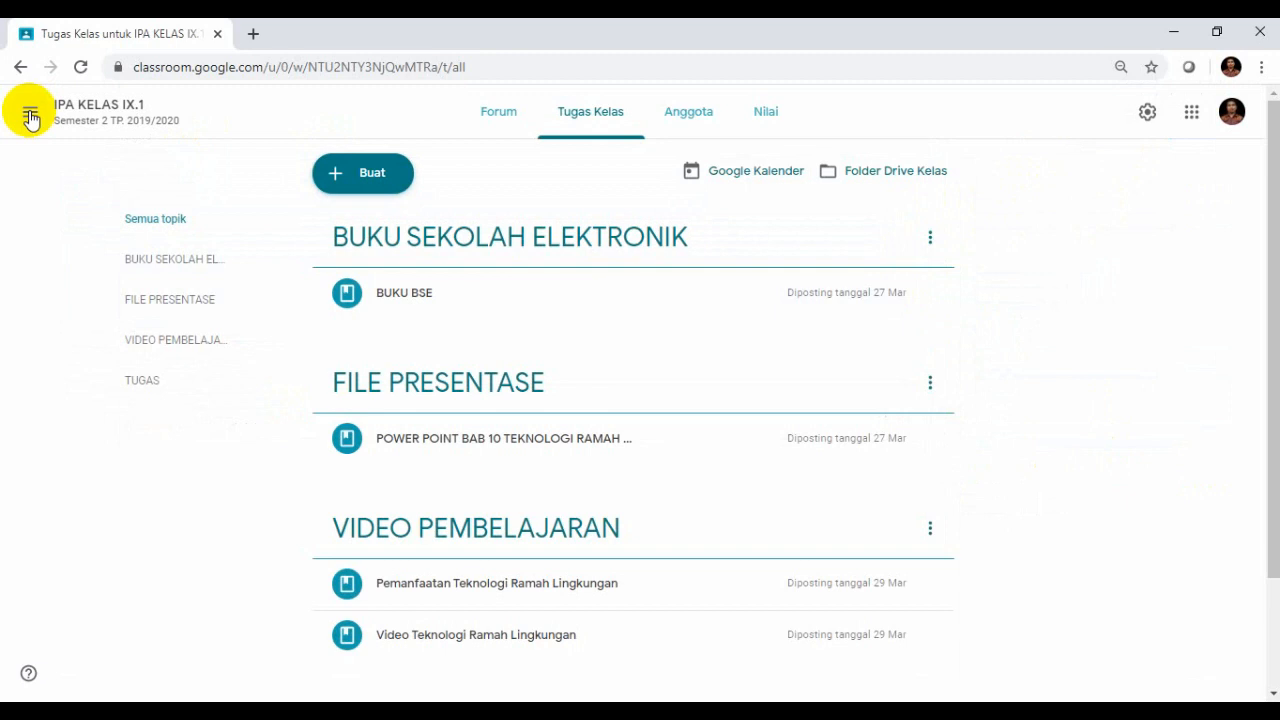
Create a Tugas titled "Tugas Teknologi Ramah Lingkungan" with the instructions "Kerjakanlah Soal berikut secara mandiri".
click(348, 178)
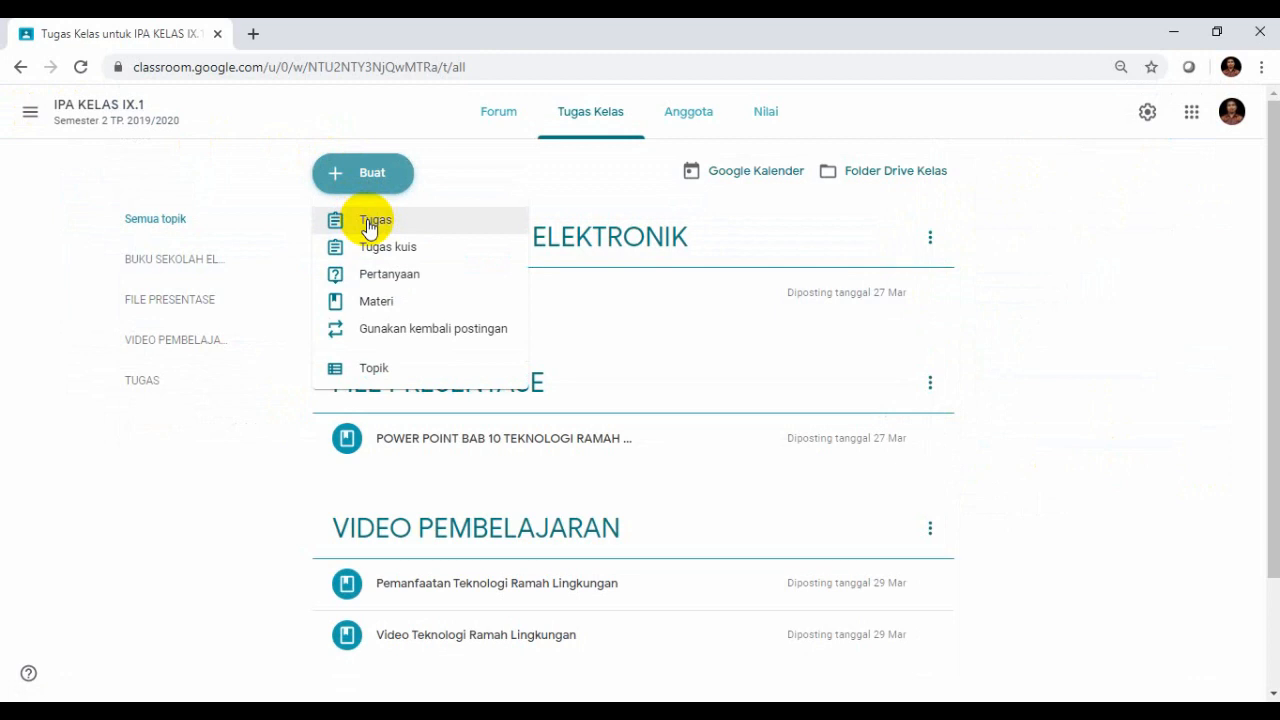
click(369, 222)
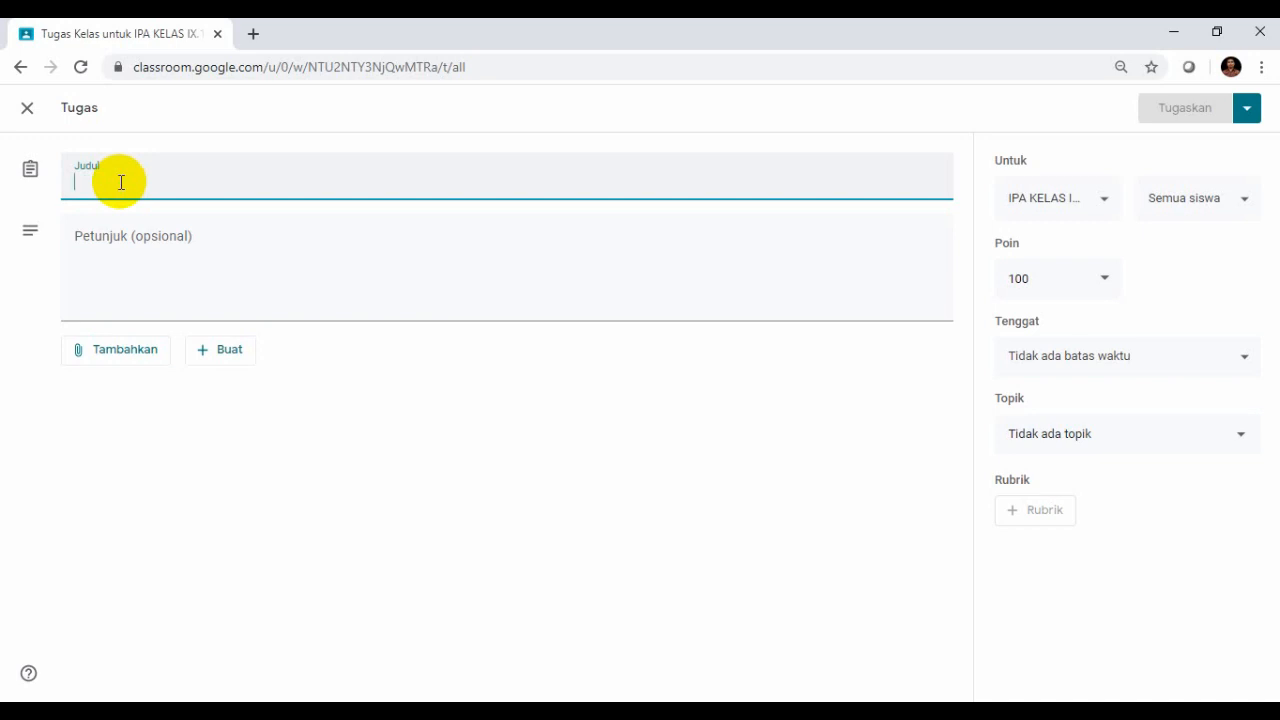
text(Tugas )
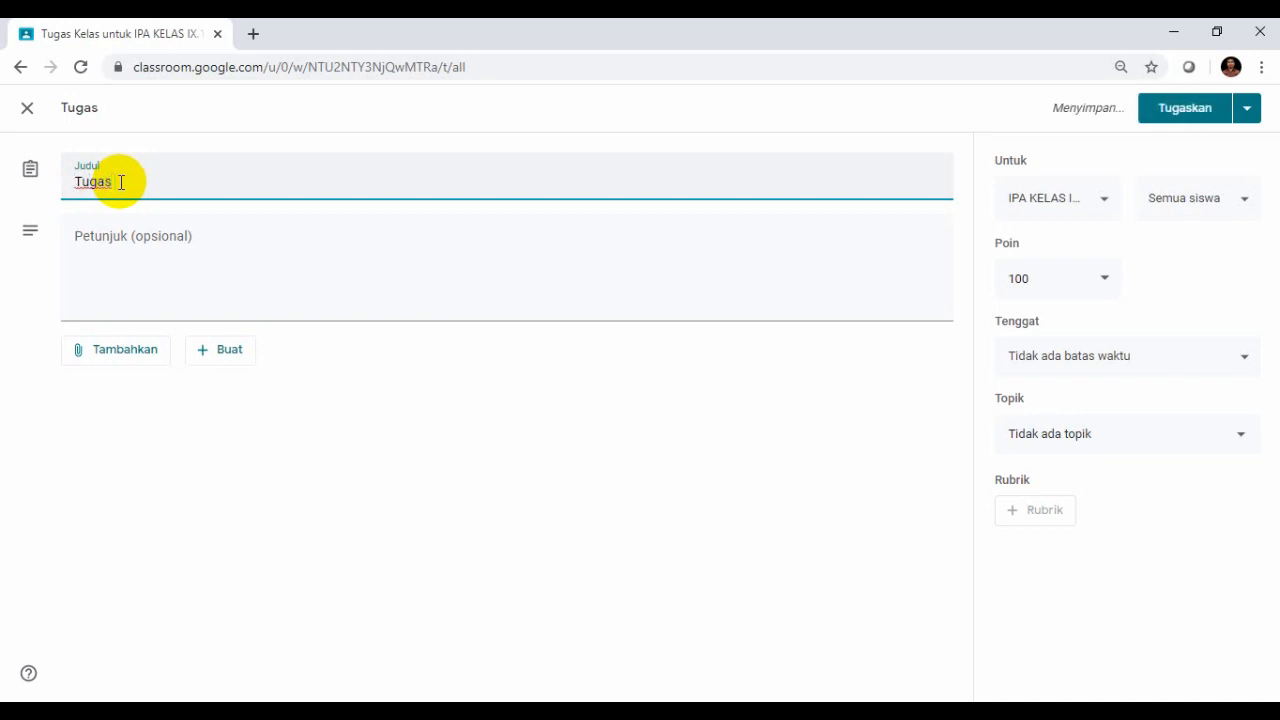
text(Tekni)
text(log)
key(BackSpace)
key(BackSpace)
text(o)
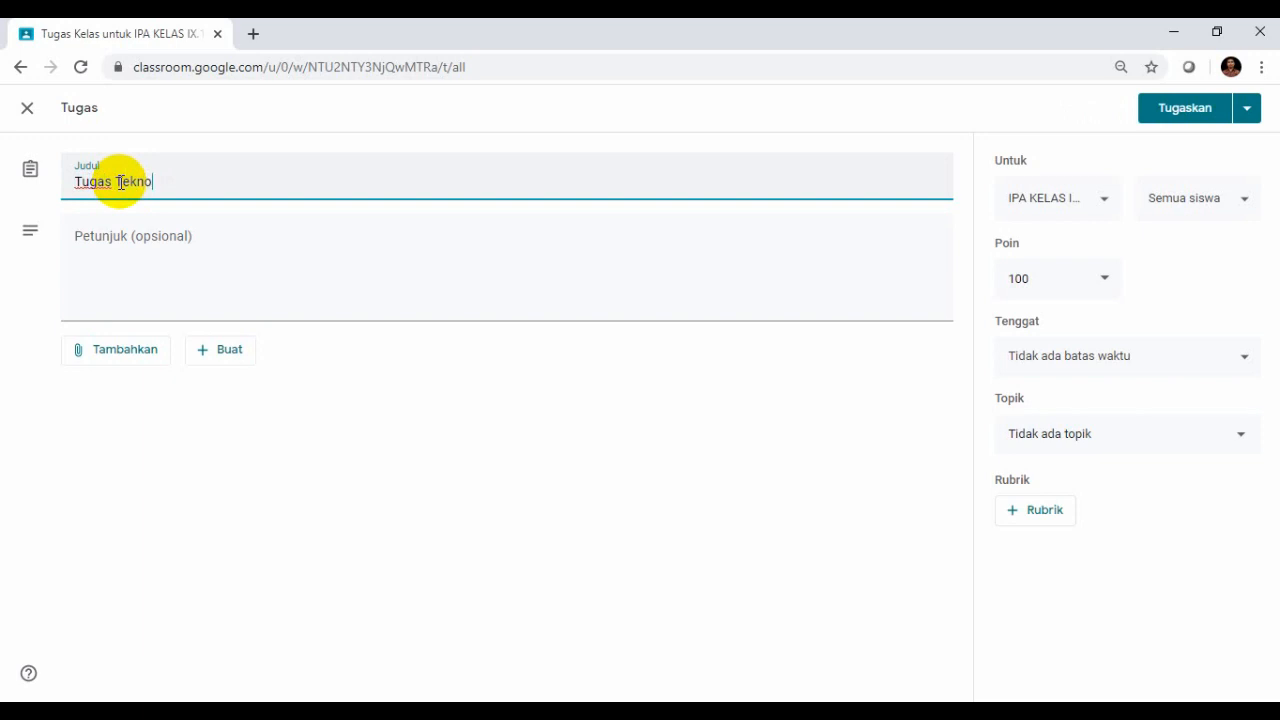
text(logi Ramah Lingkungan)
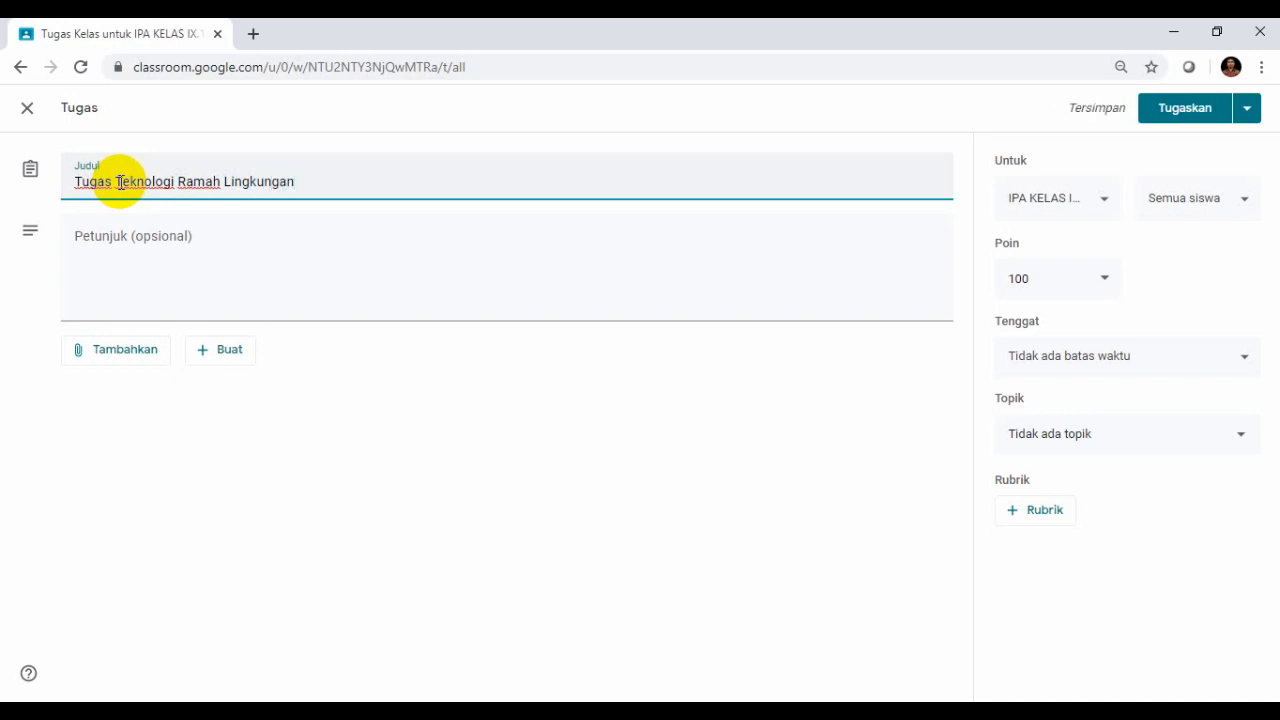
click(138, 254)
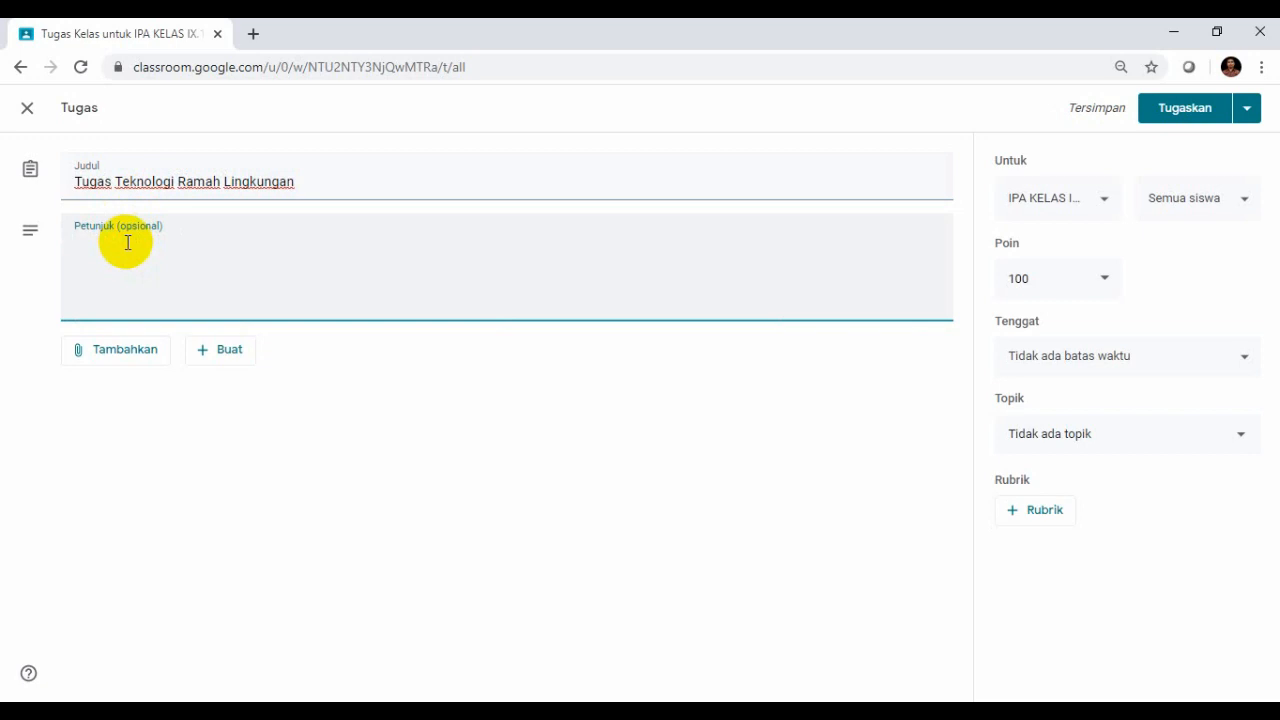
text(Kerjakanlah Soal berikut secara mandiri)
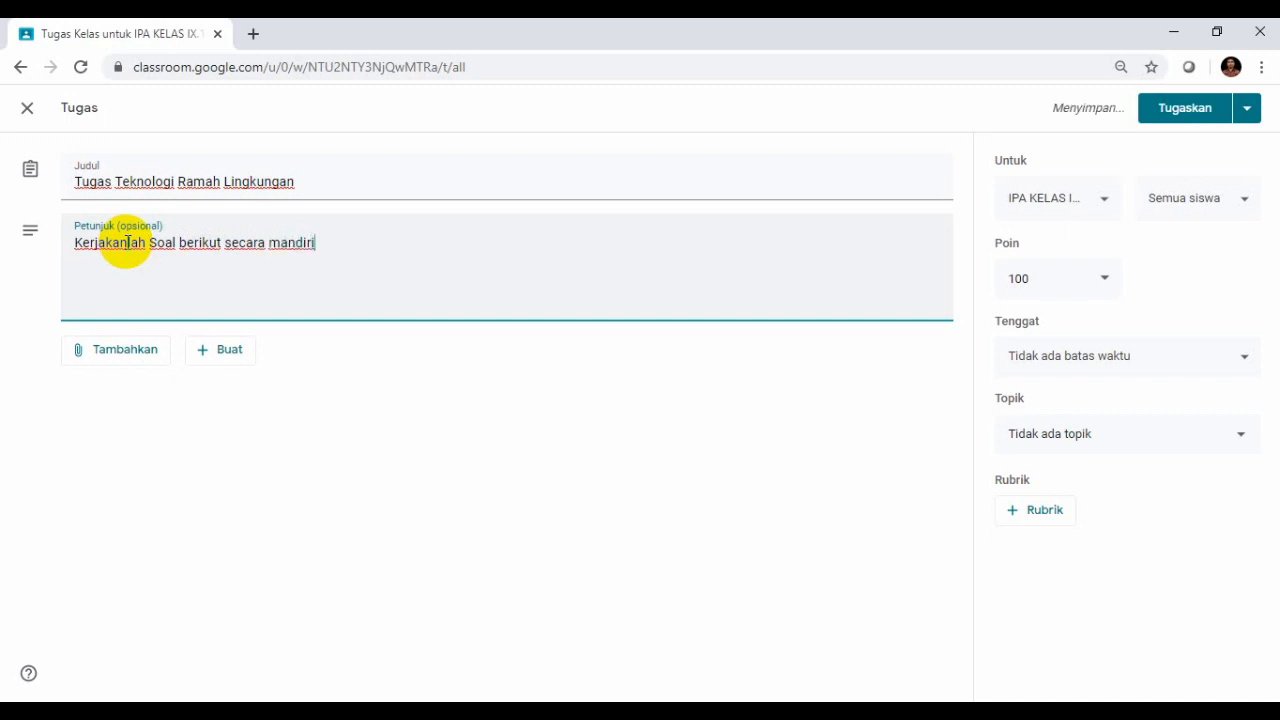
Create a new Formulir from within the assignment for its questions.
click(116, 357)
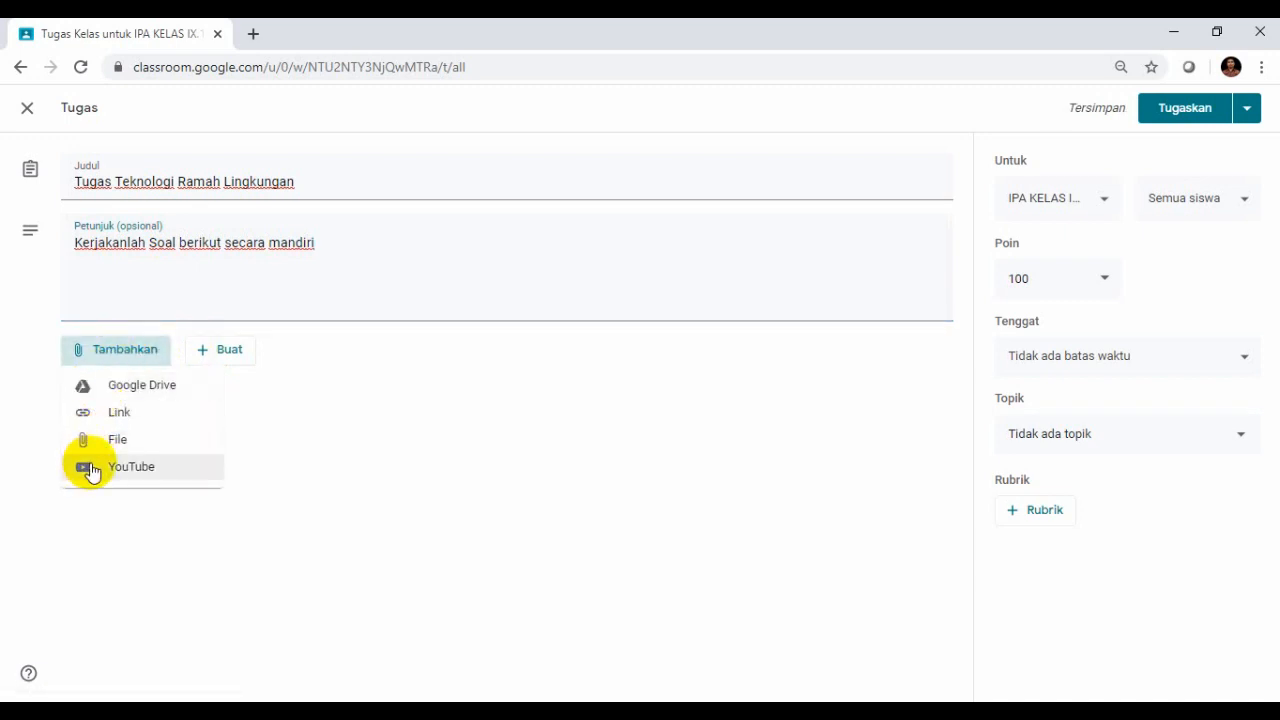
click(225, 354)
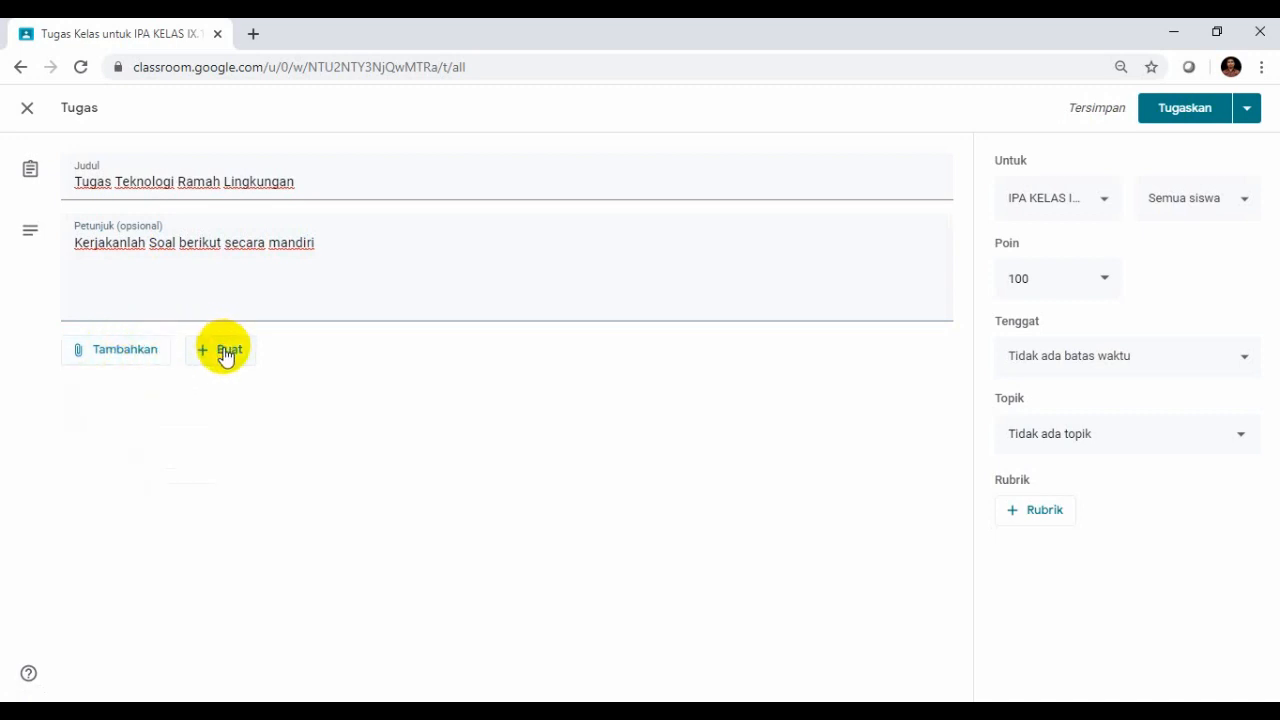
click(225, 352)
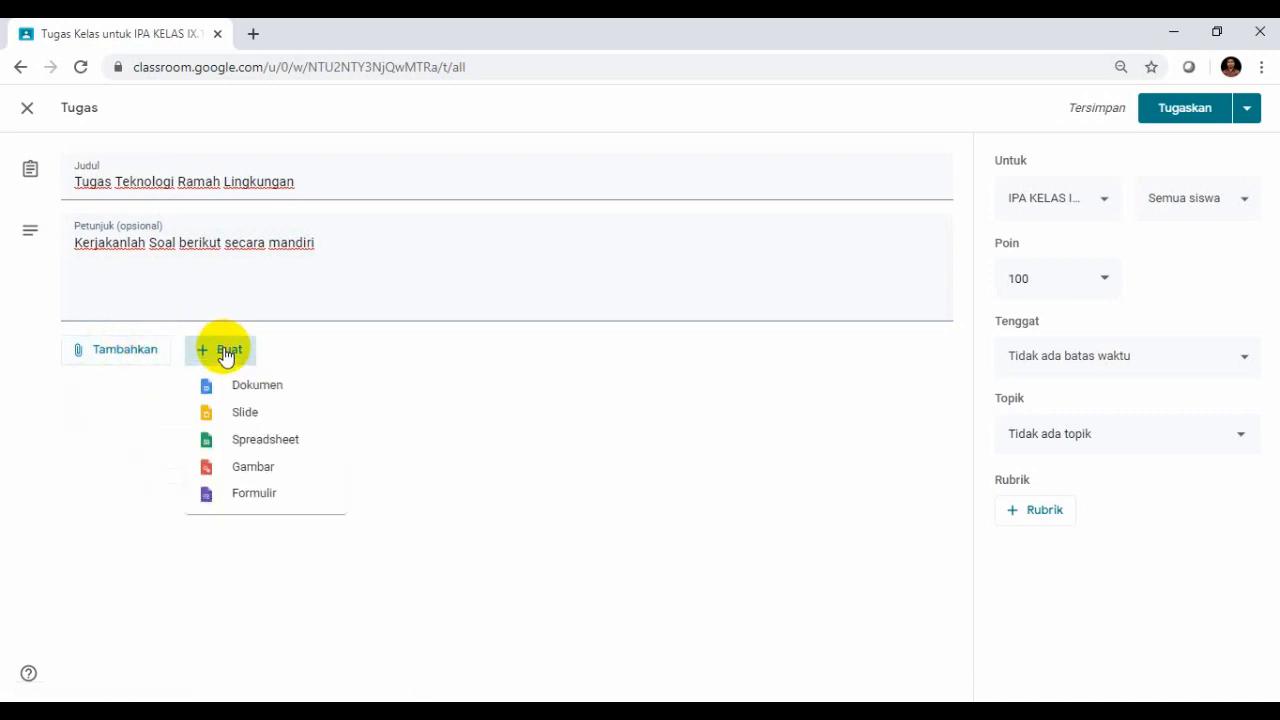
click(250, 495)
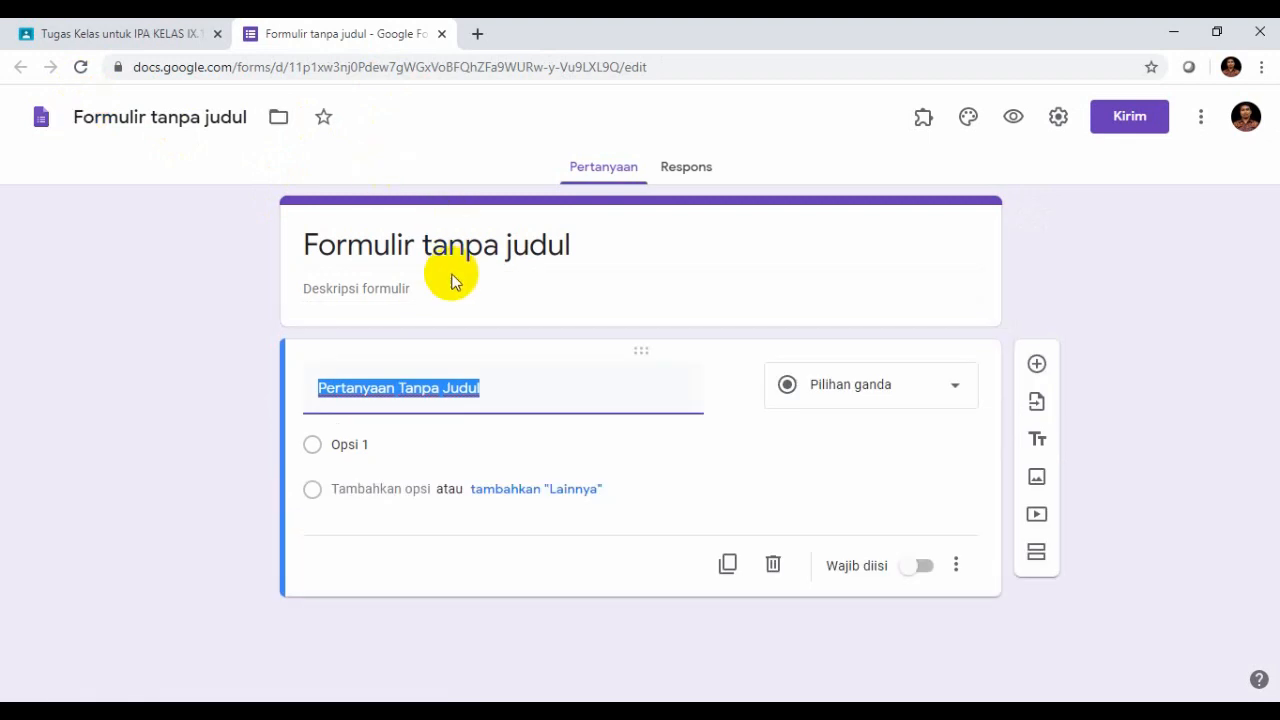
Replace the new form's default title with "Tugas Teknologi Ramah Lingkungan".
click(305, 245)
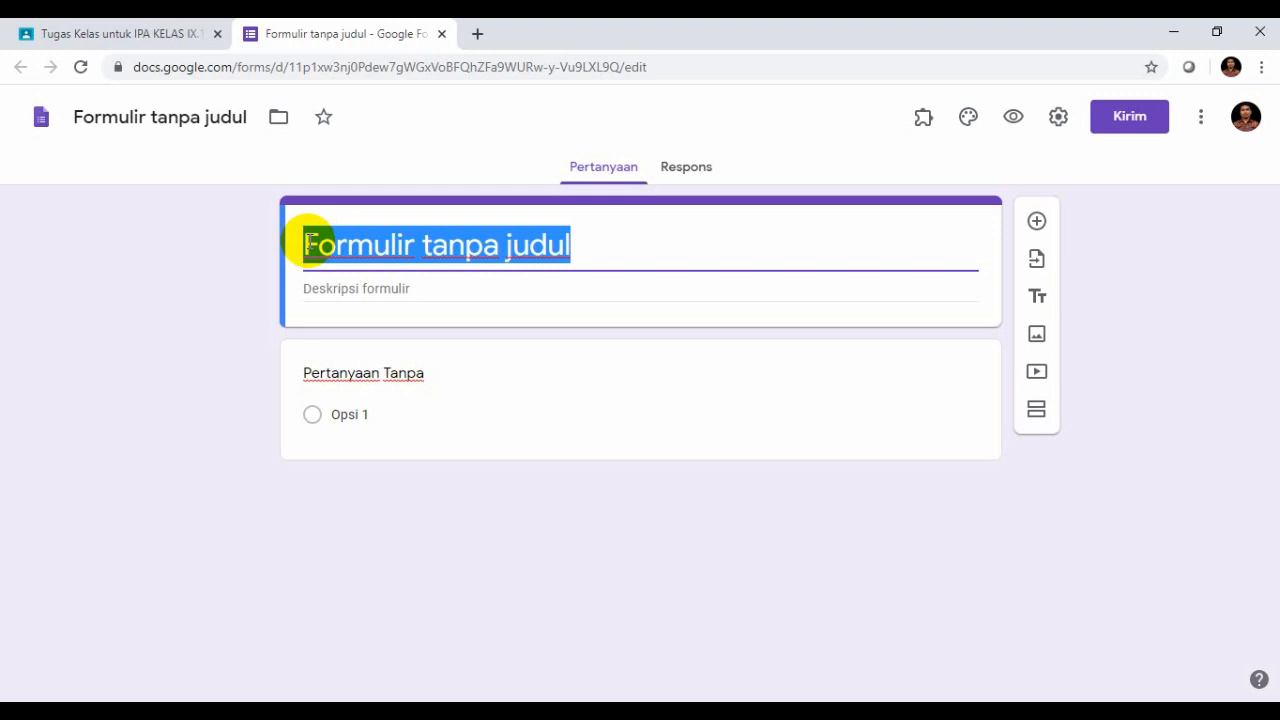
text(Tu)
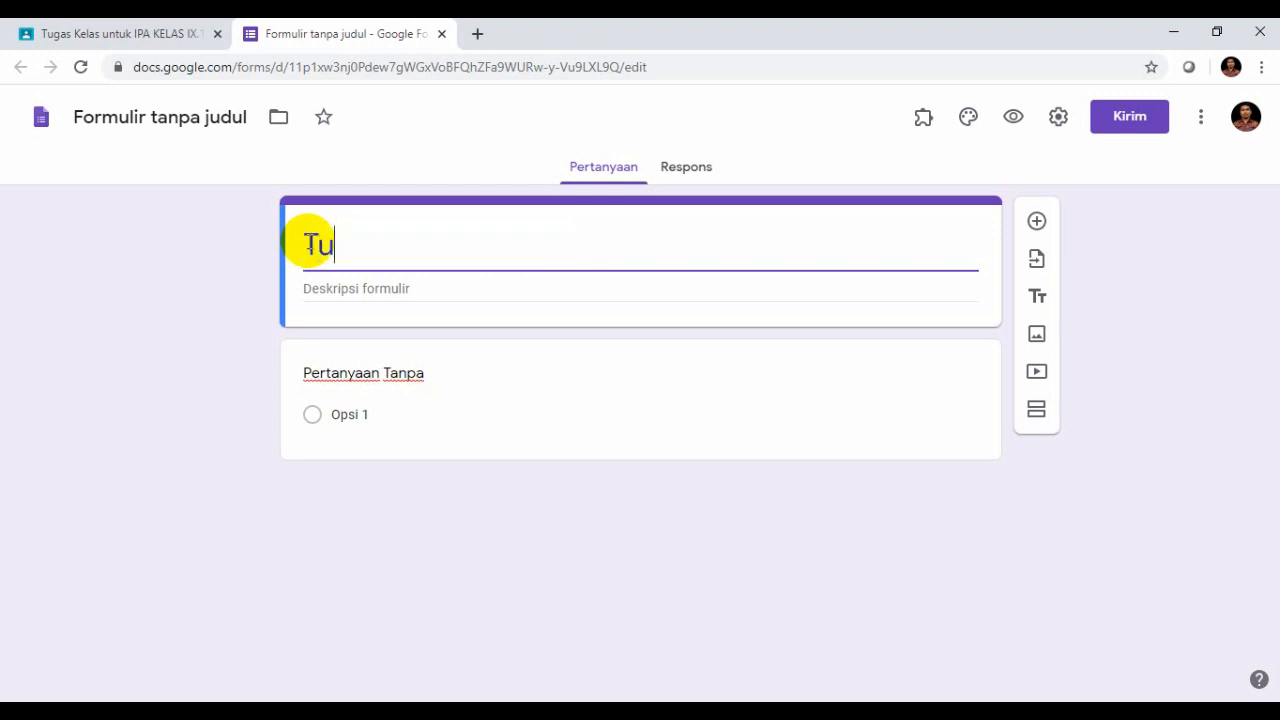
text(gas Teknilogi)
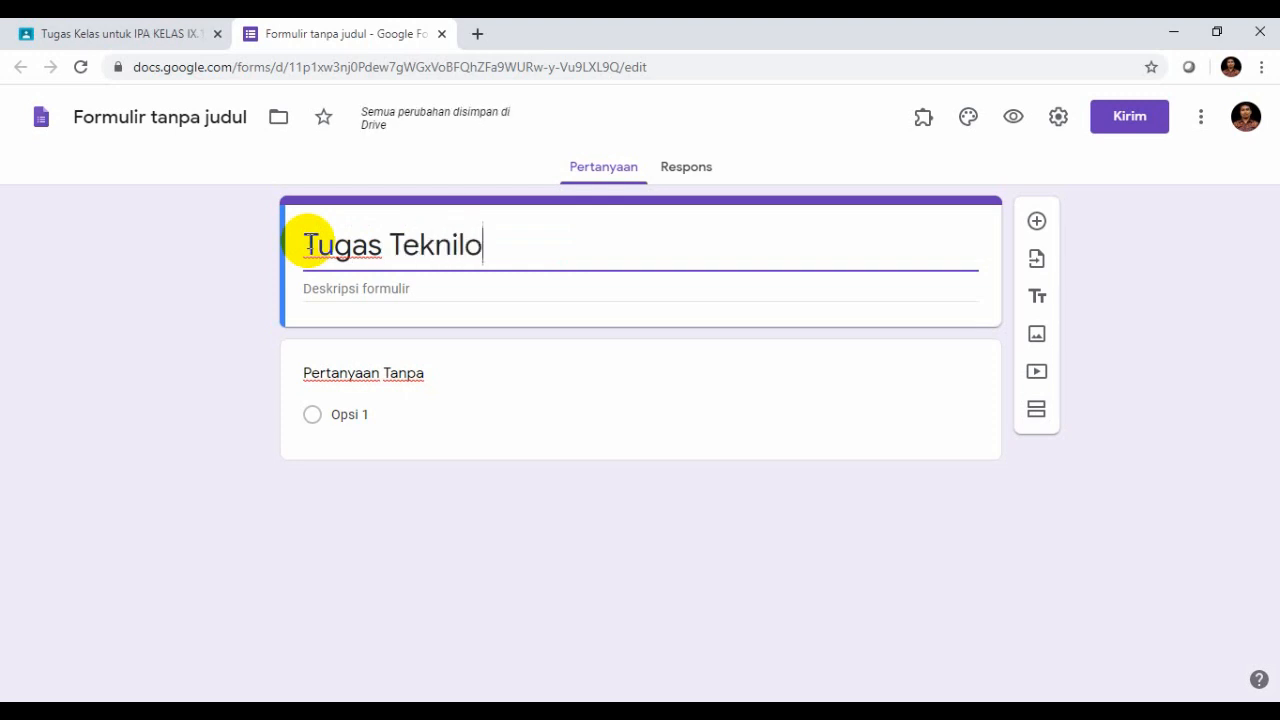
key(BackSpace)
key(BackSpace)
key(BackSpace)
key(BackSpace)
key(BackSpace)
key(BackSpace)
text(ologi R)
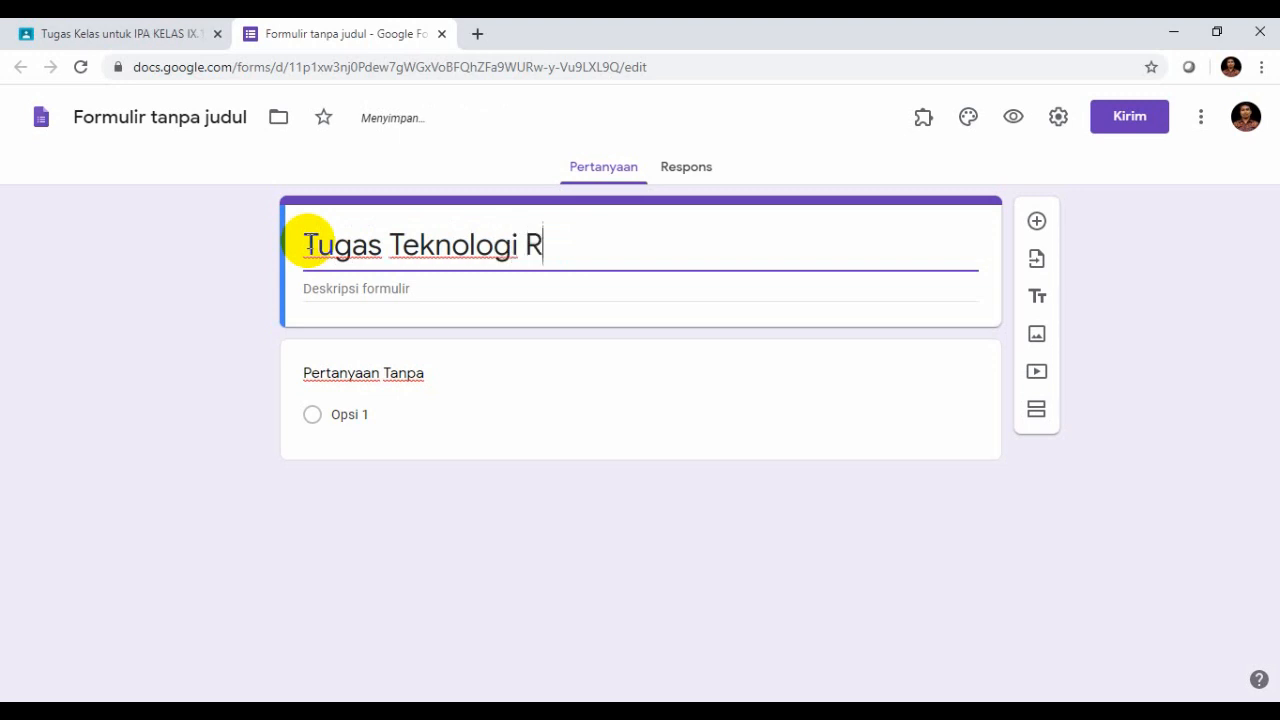
text(amah Lingkungan)
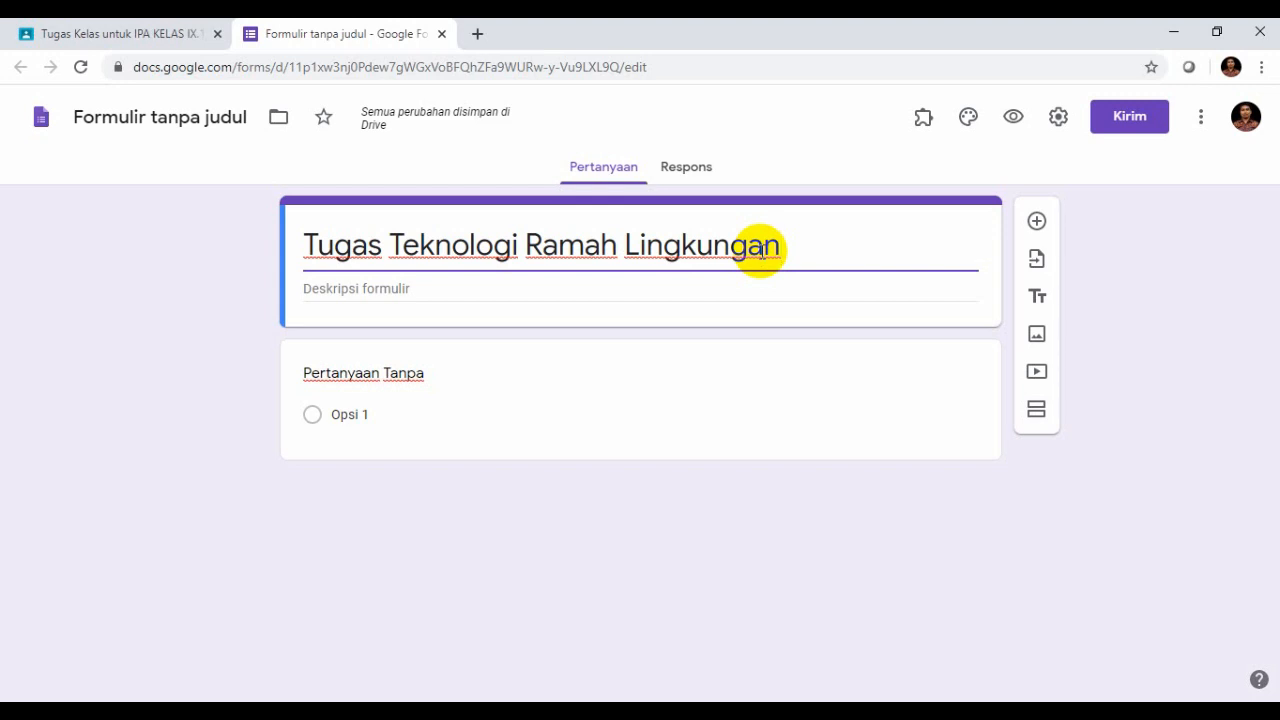
Enter "Kerjakanlah soal berikut secara mandiri" as the form's description.
click(461, 289)
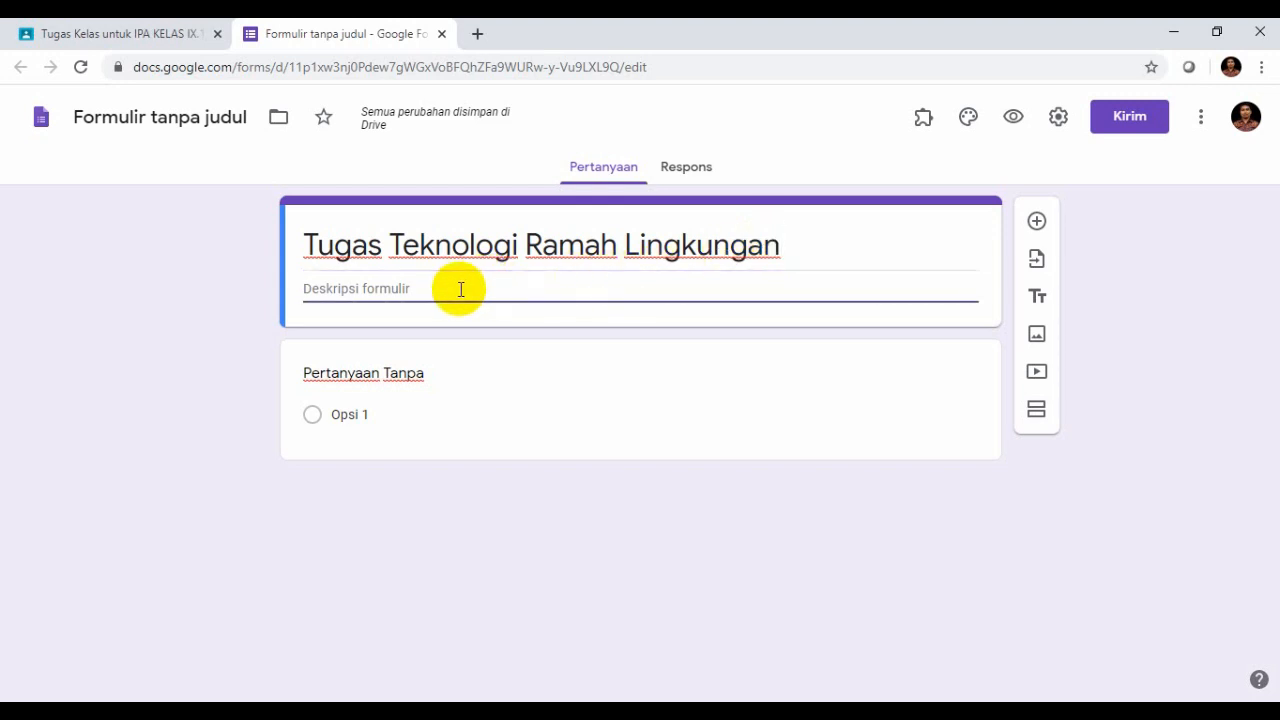
text(Kerjakanlah soa)
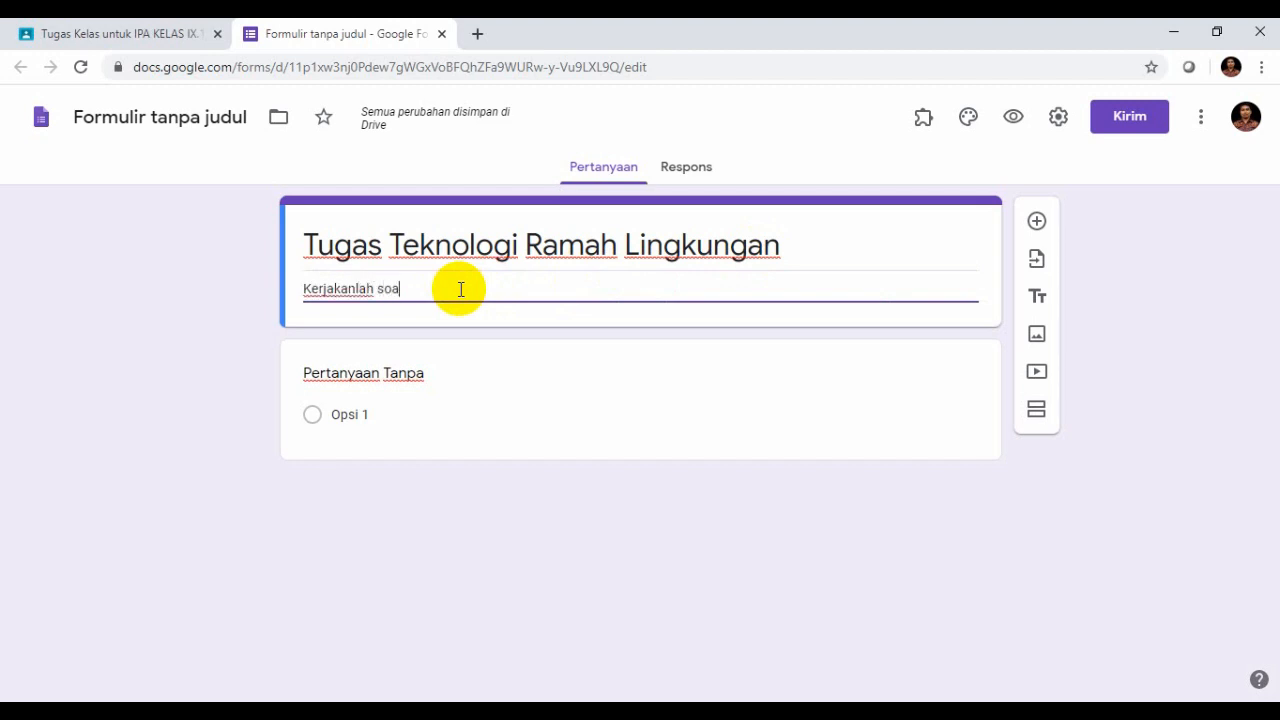
text(l berikut secara mandir)
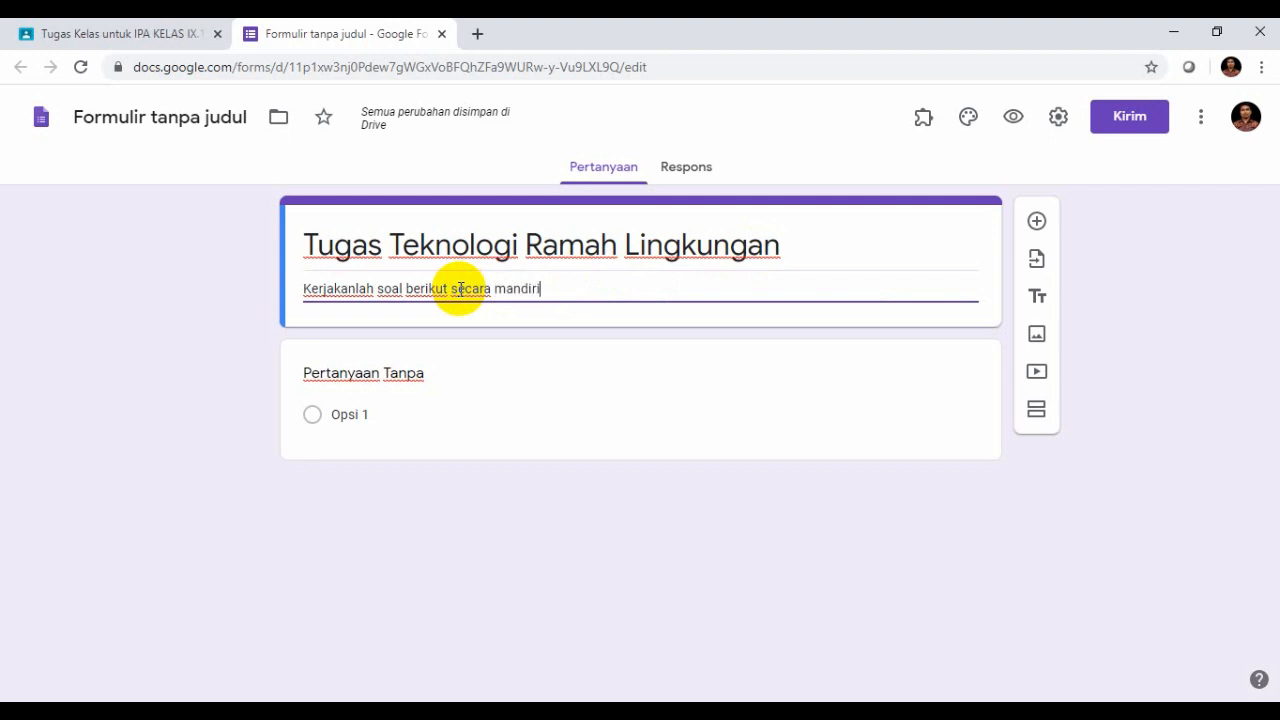
Name the form file "Tugas Teknologi Ramah Lingkungan", the same as the form's title.
text(i)
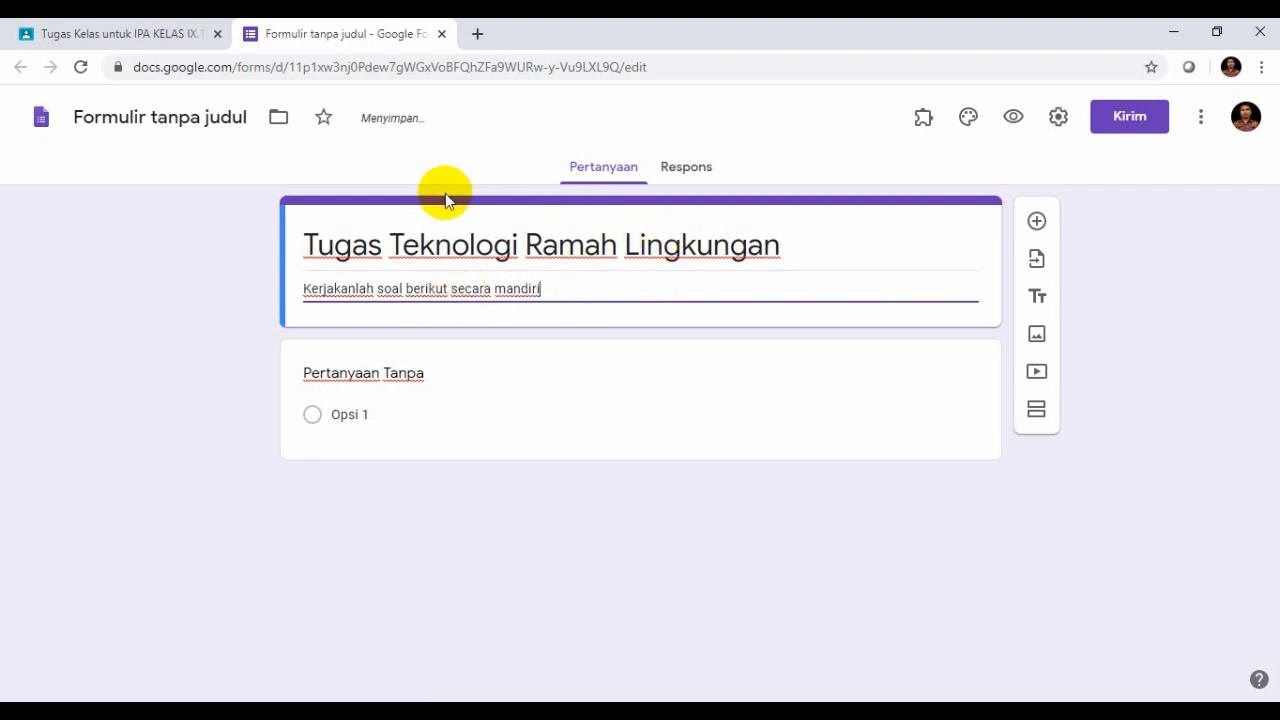
triple_click(314, 243)
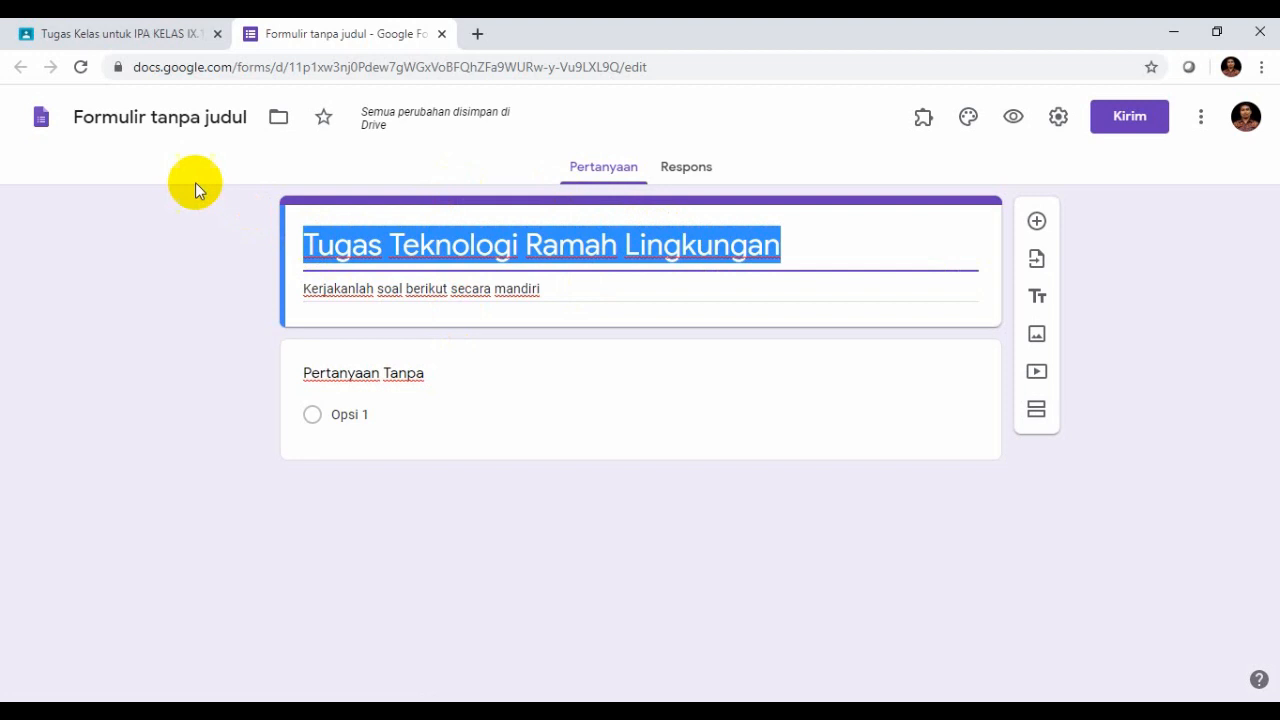
click(78, 117)
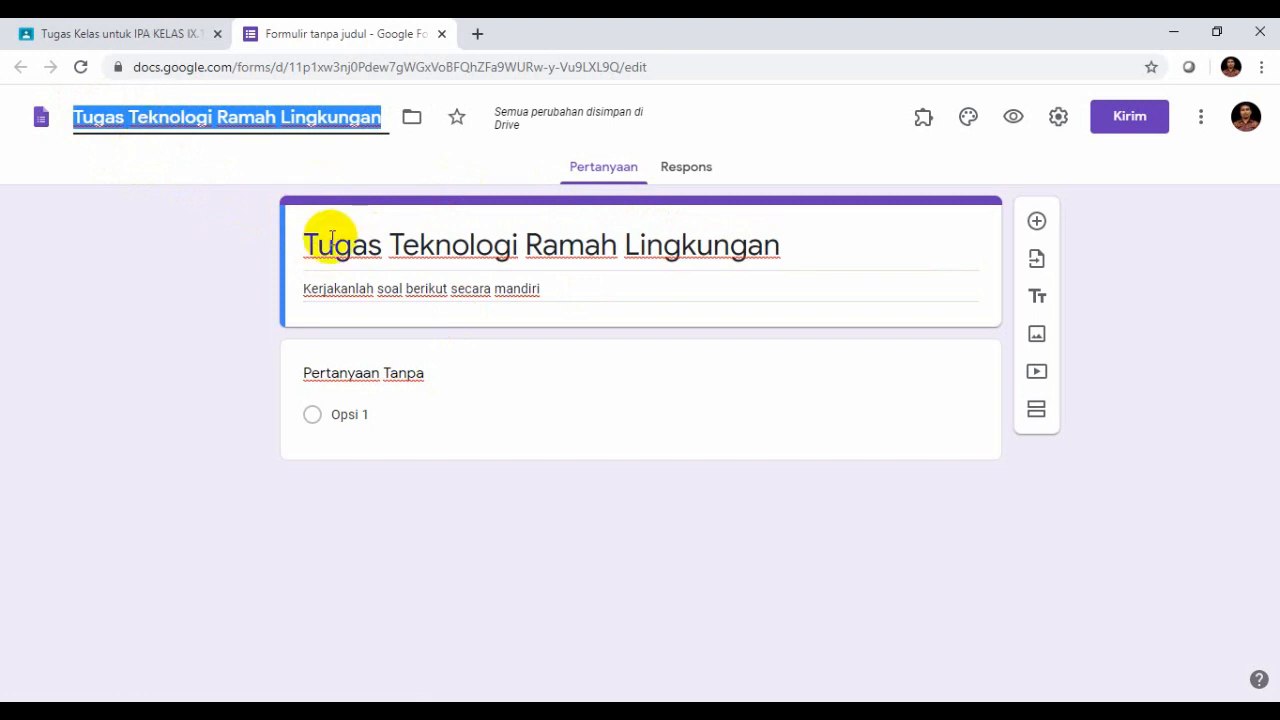
Turn the untitled question into a required Jawaban singkat question titled "Nama".
click(361, 377)
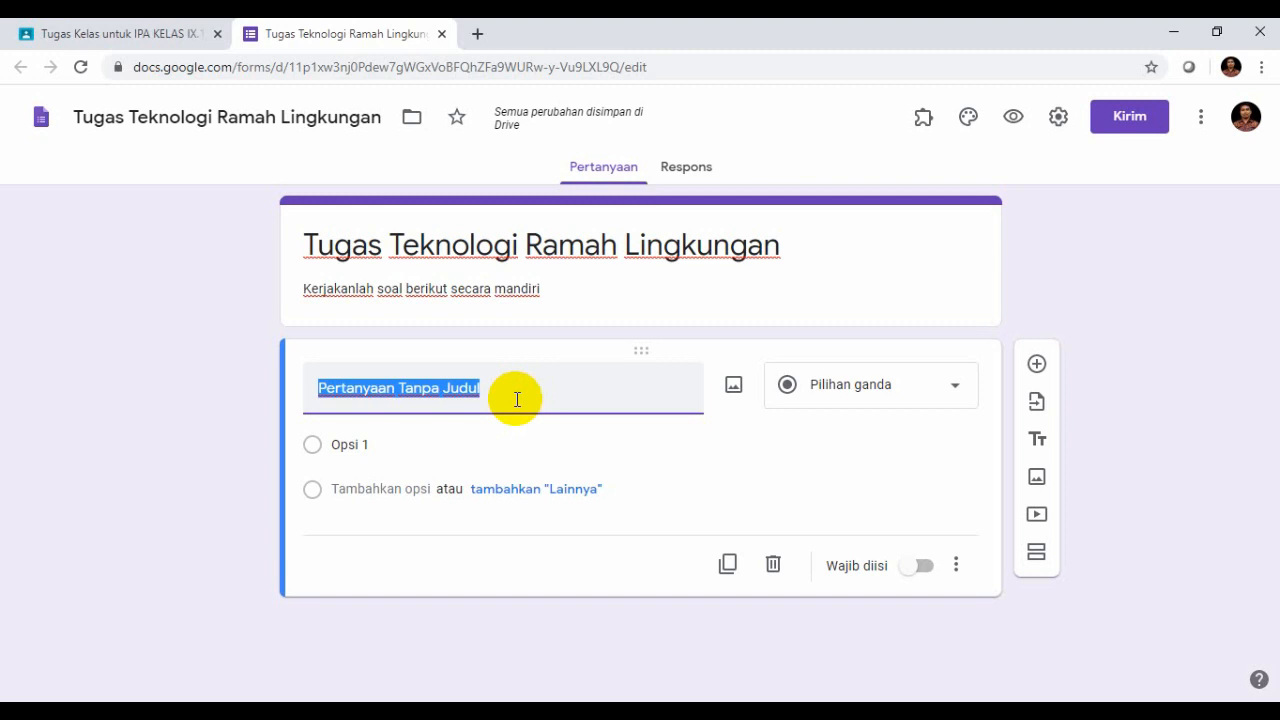
text(Nama)
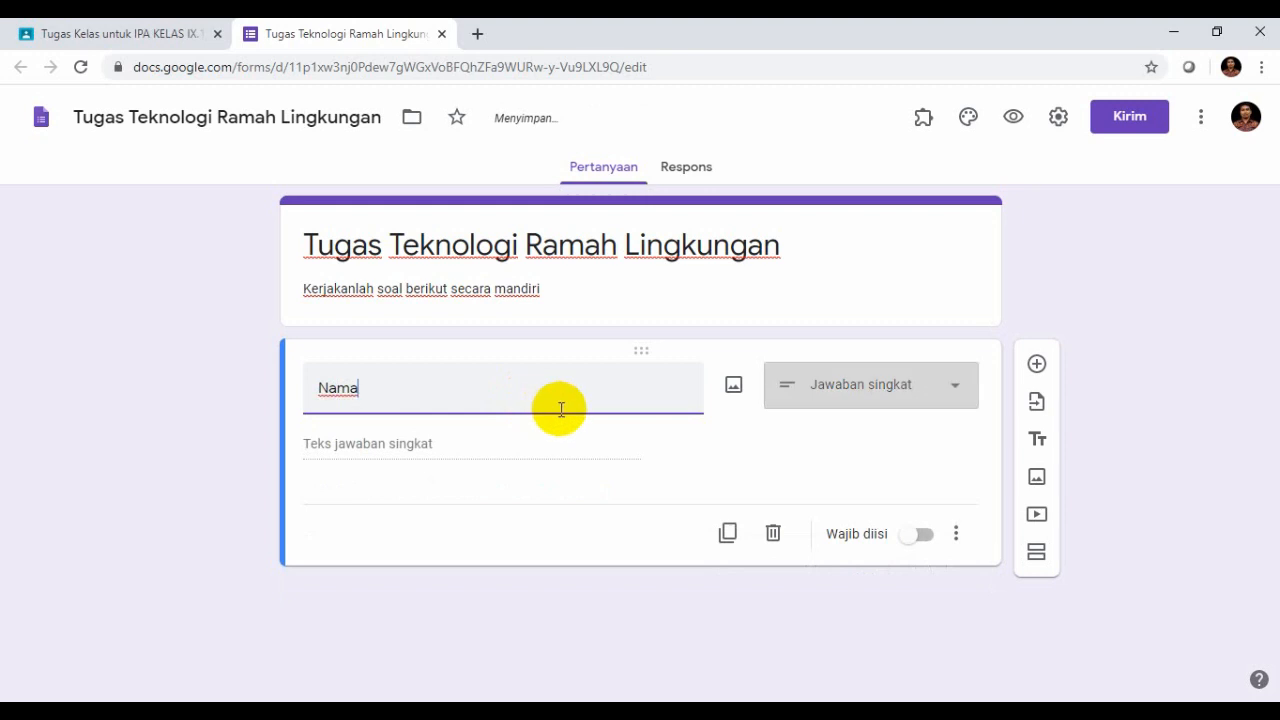
click(945, 398)
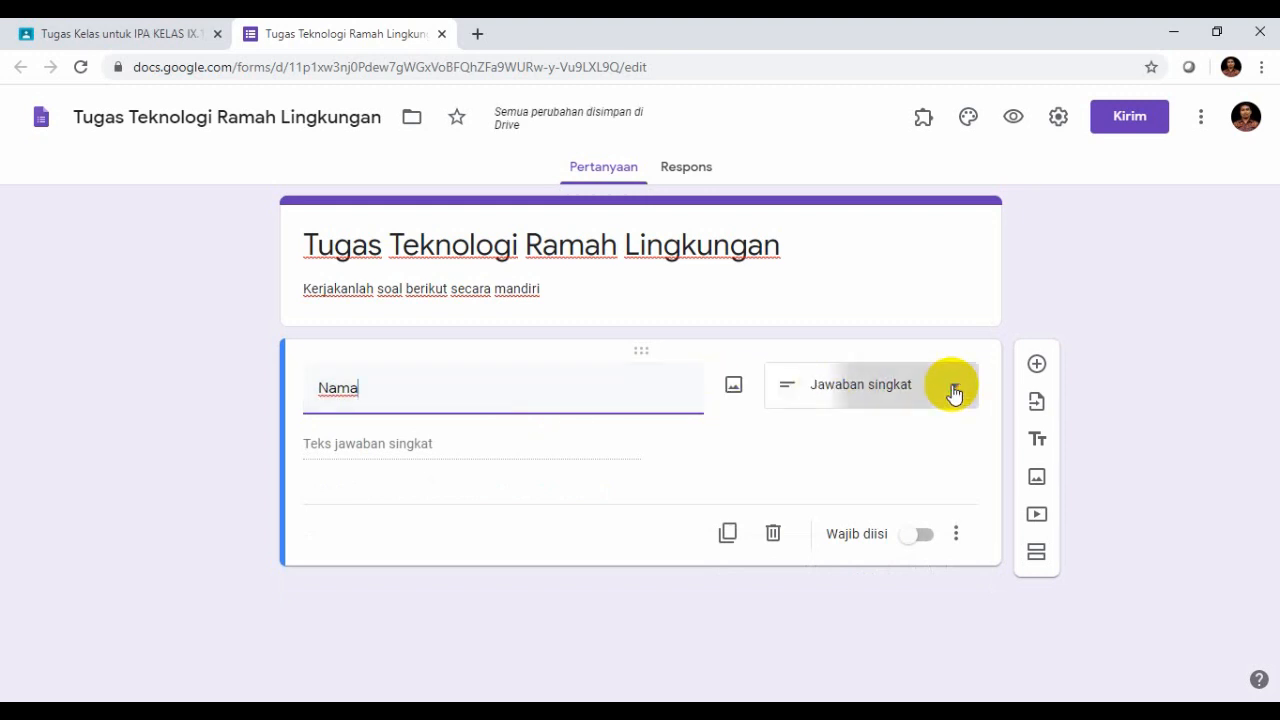
click(884, 152)
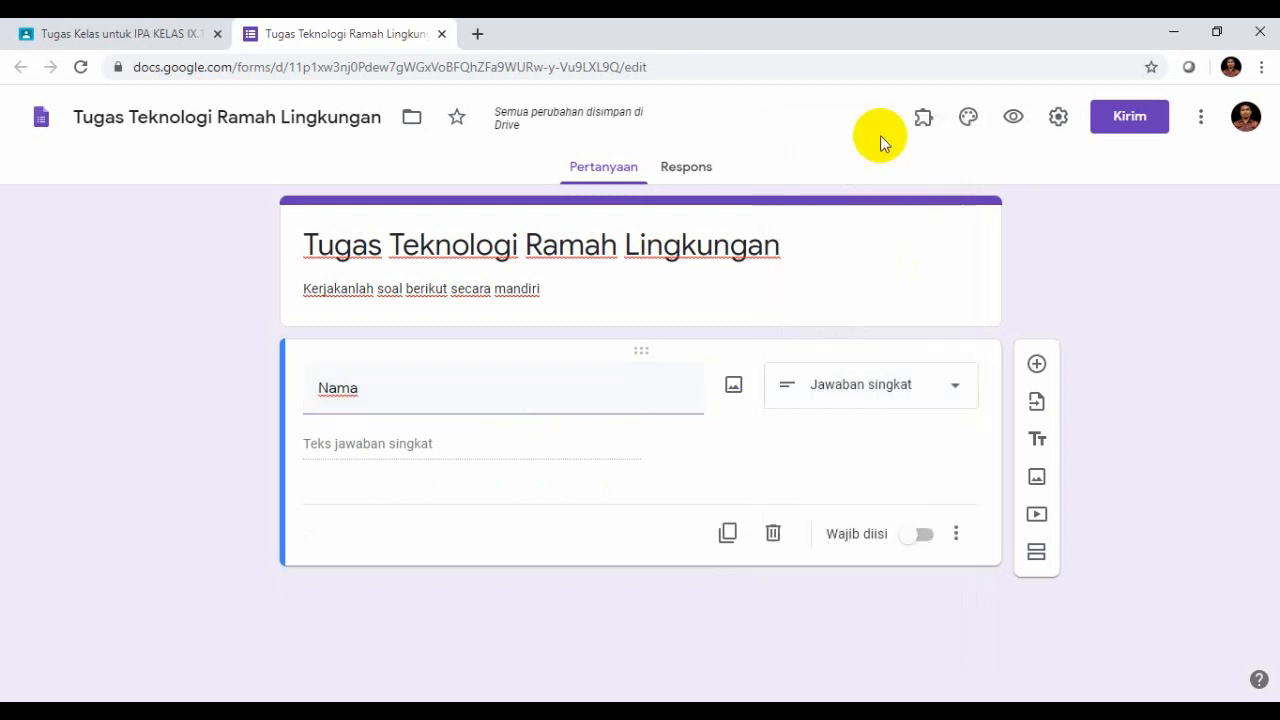
click(928, 538)
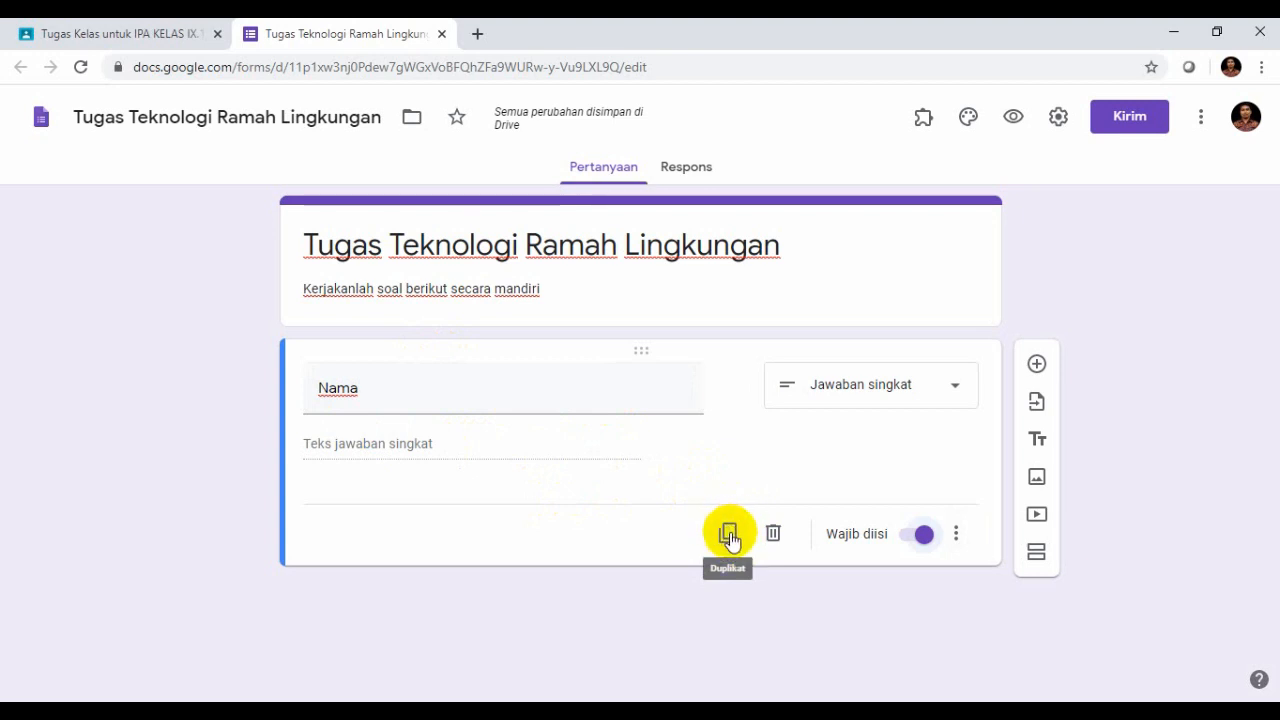
Duplicate the Nama question and retitle the copy "Kelas".
mouse_move(580, 371)
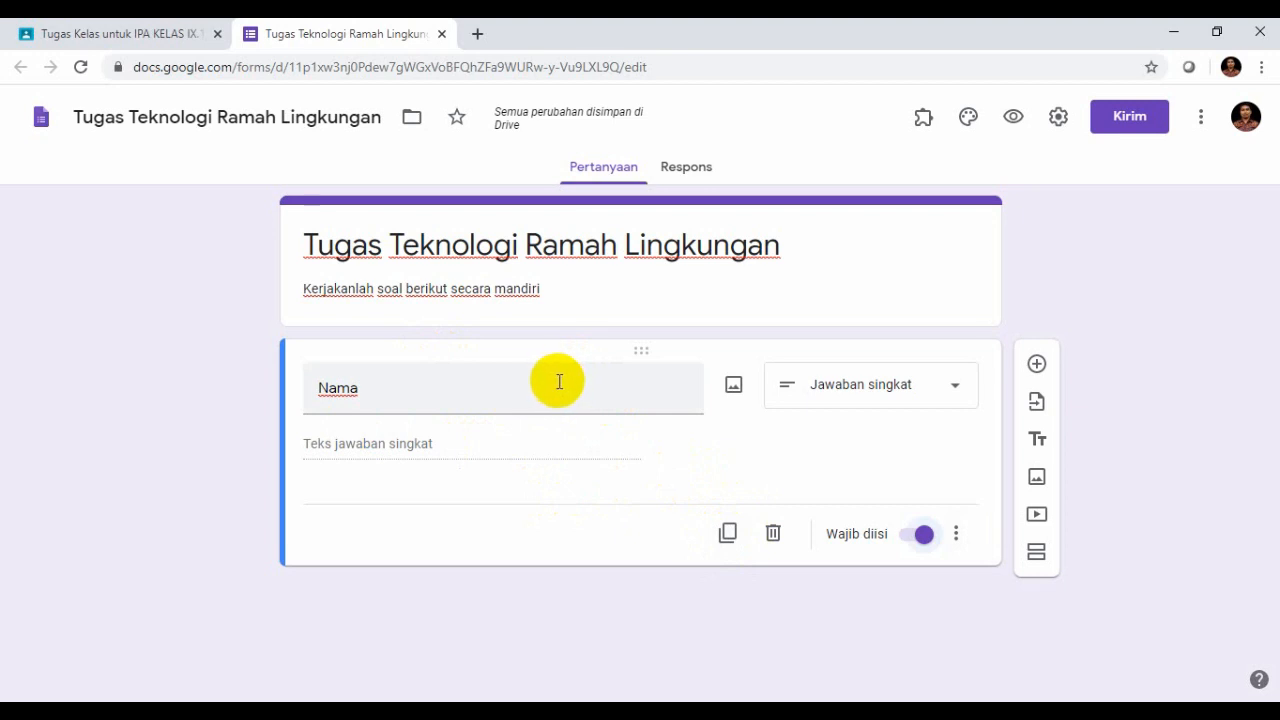
click(559, 381)
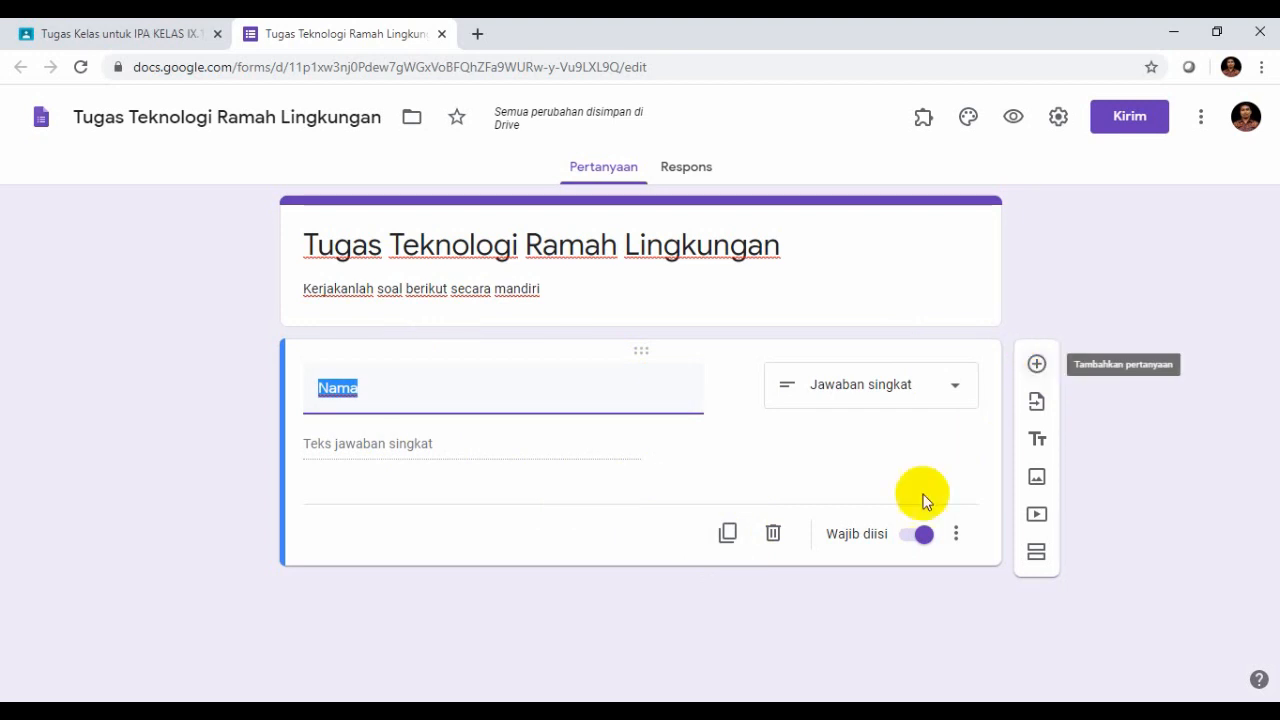
click(728, 536)
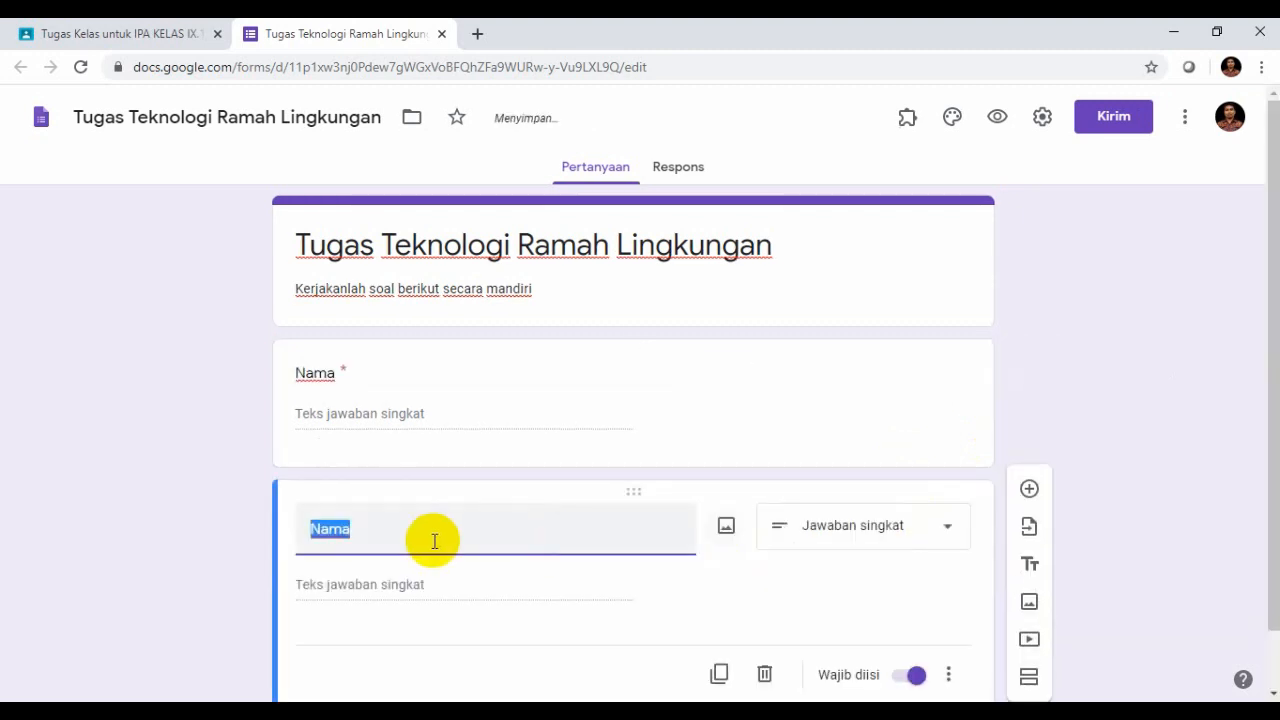
drag(375, 533, 304, 534)
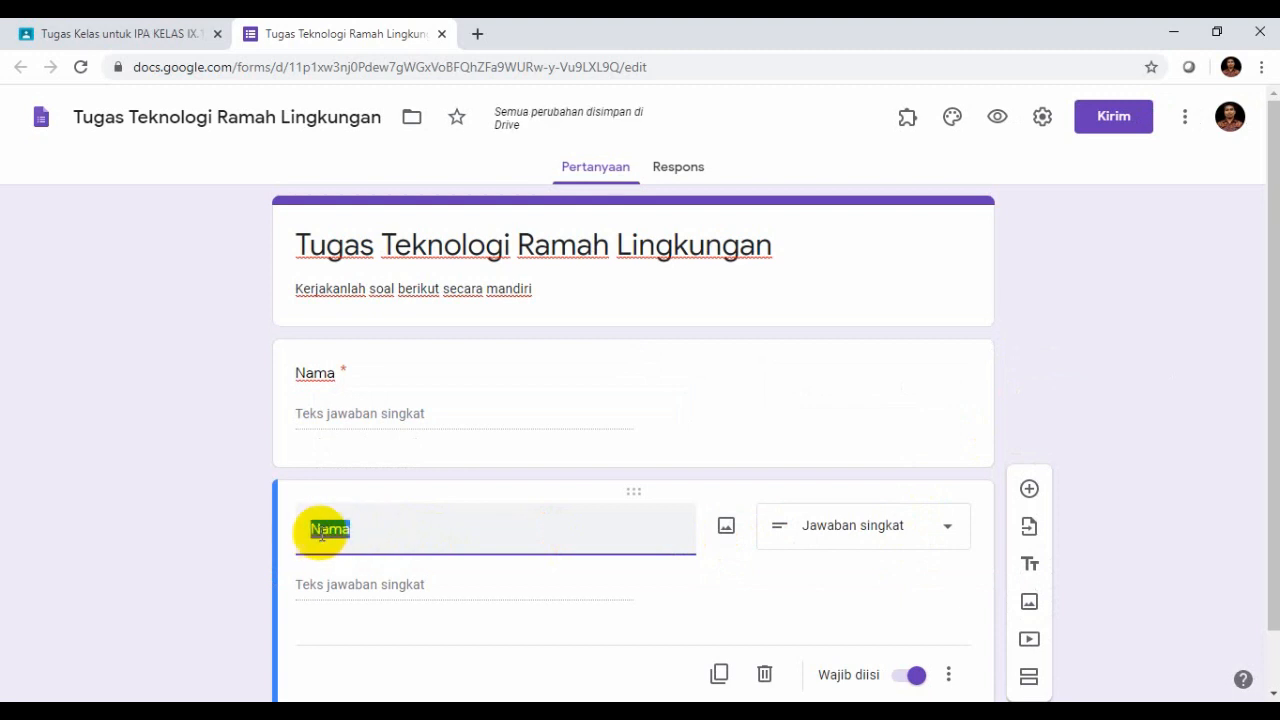
click(358, 530)
key(BackSpace)
key(BackSpace)
key(BackSpace)
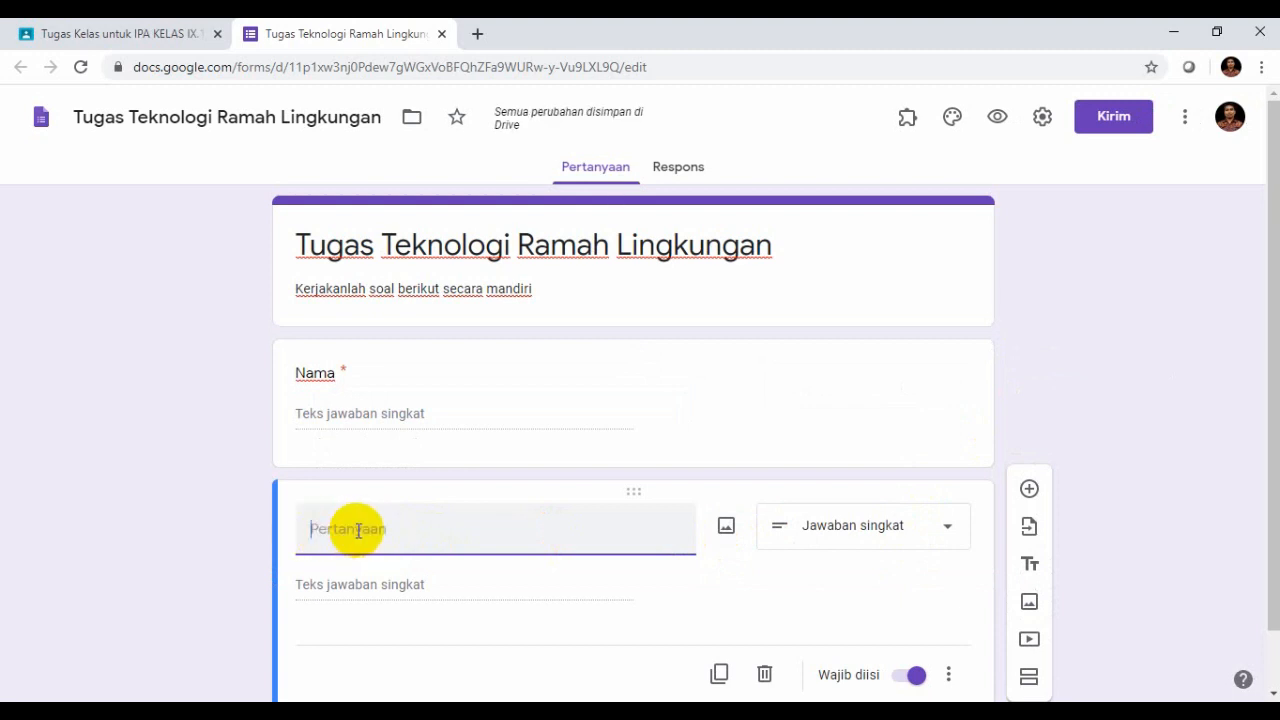
text(la)
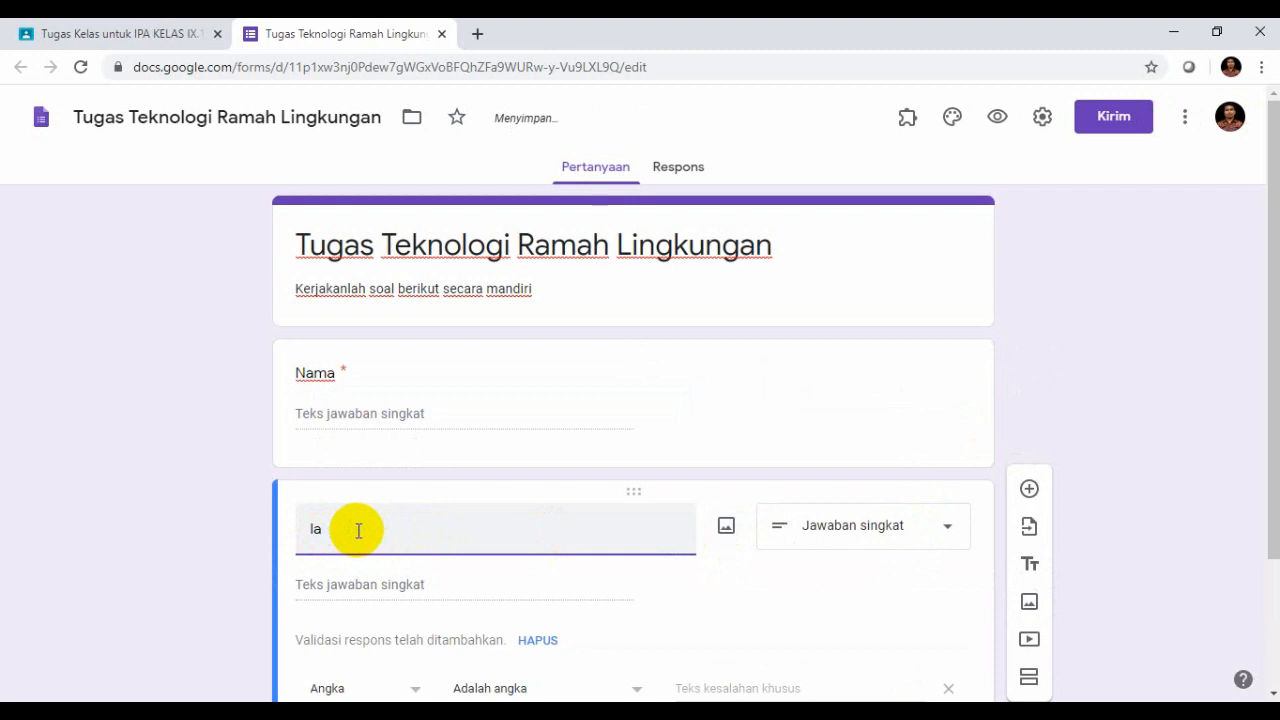
key(BackSpace)
key(BackSpace)
text(Kelas)
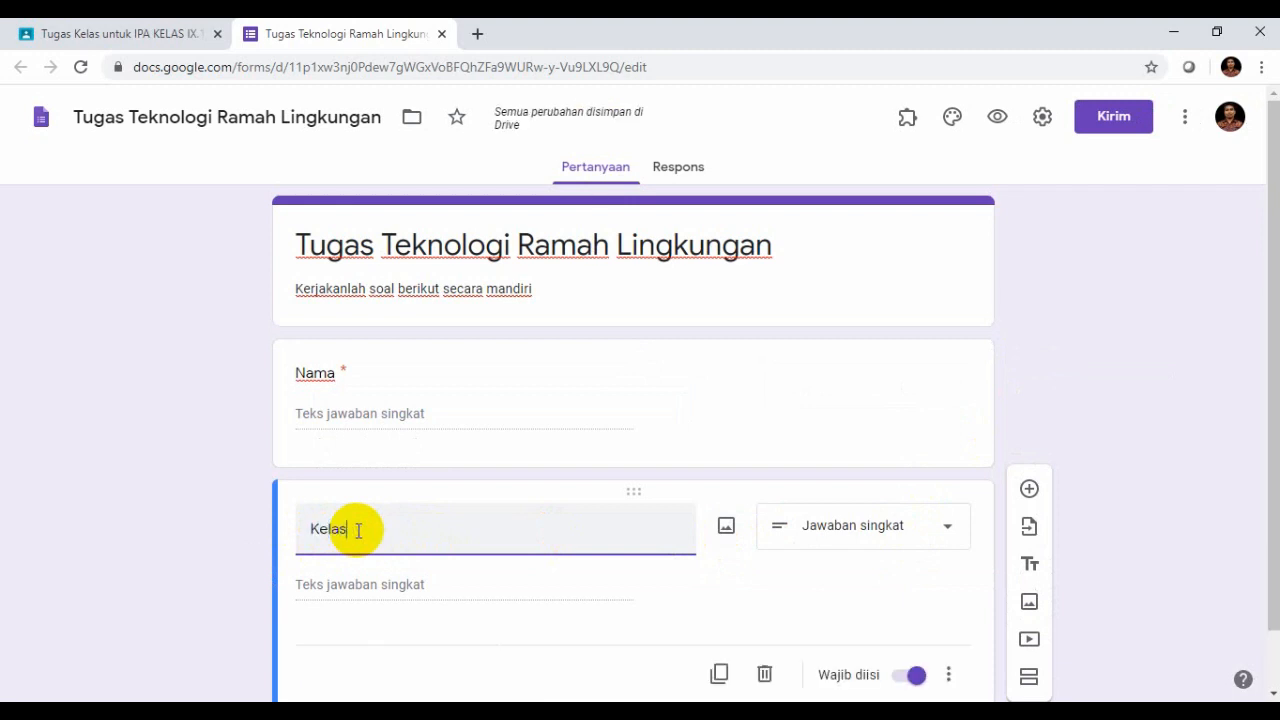
Choose Jawaban singkat as the answer type of the Kelas question.
scroll(1255, 334, down, 1)
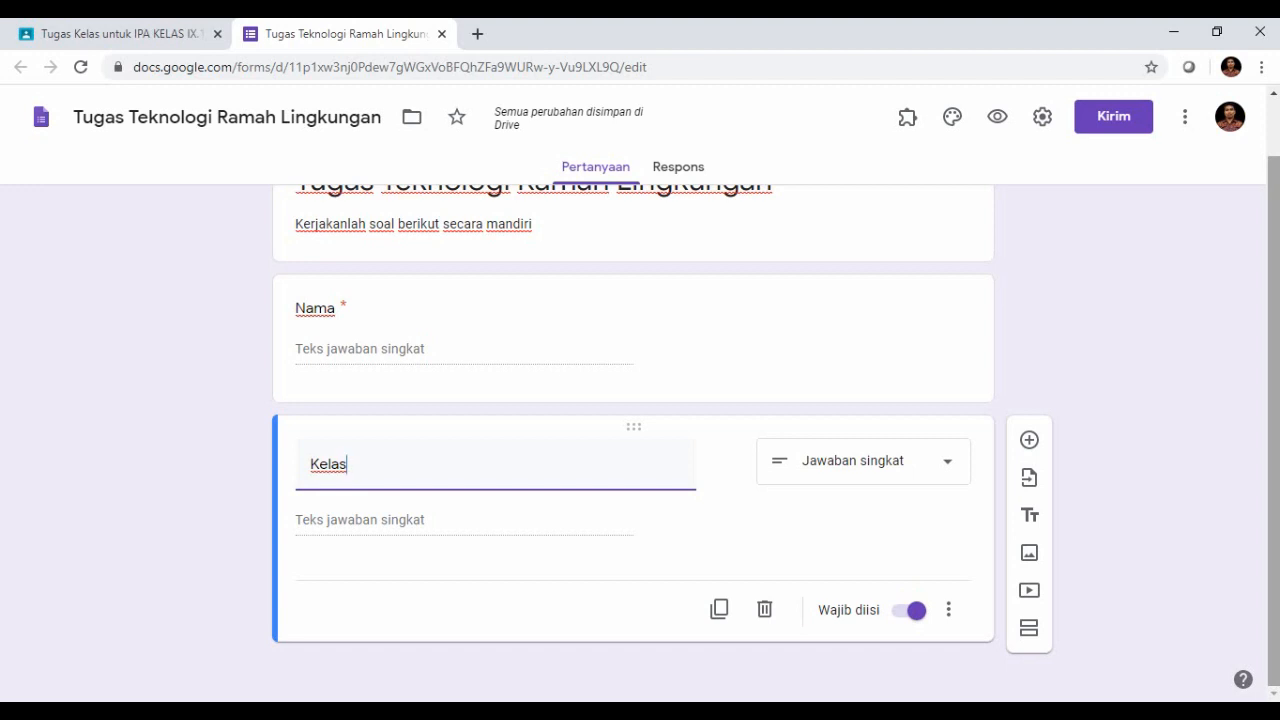
click(870, 461)
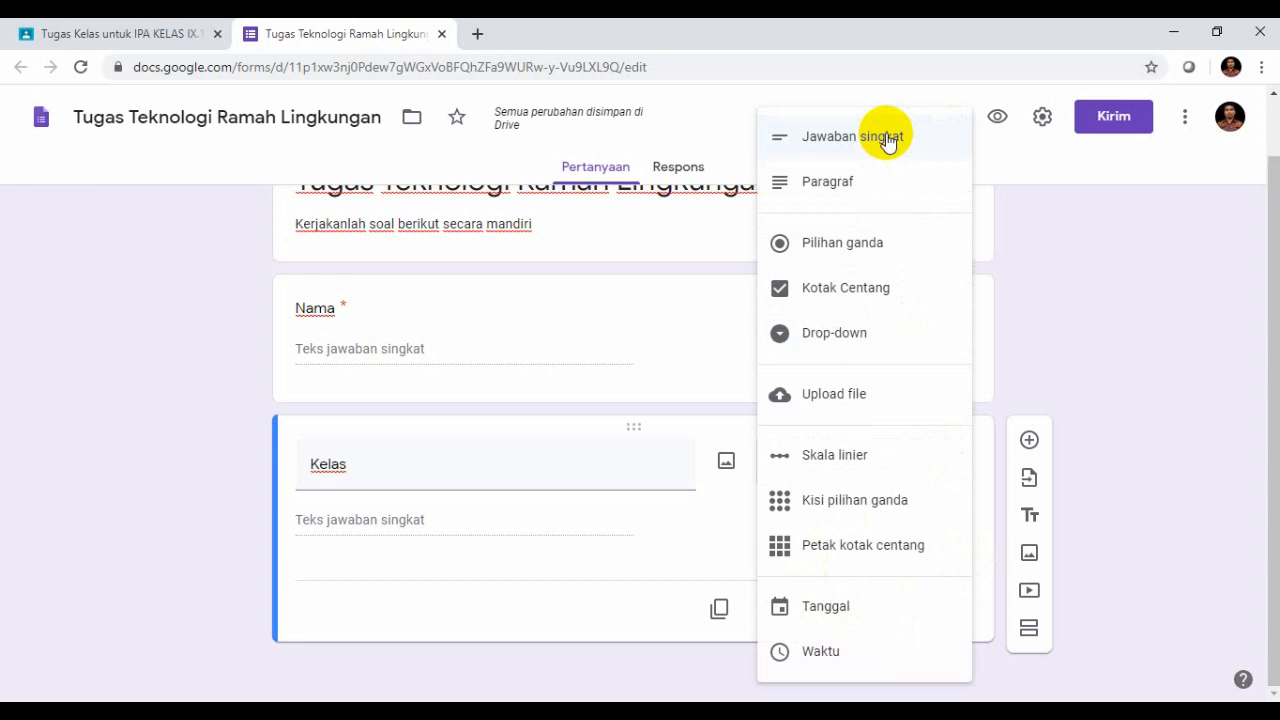
click(886, 138)
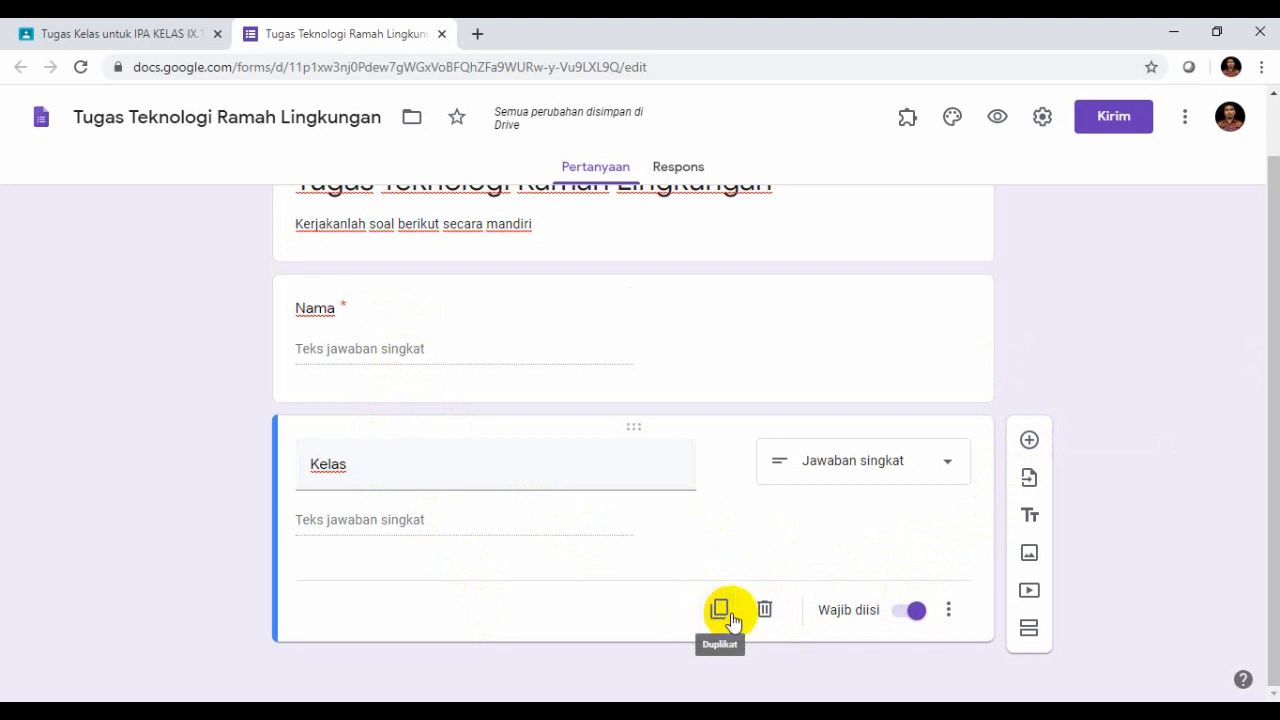
Add a new question after Kelas titled "No. Absen" with the answer type Jawaban singkat.
click(1031, 443)
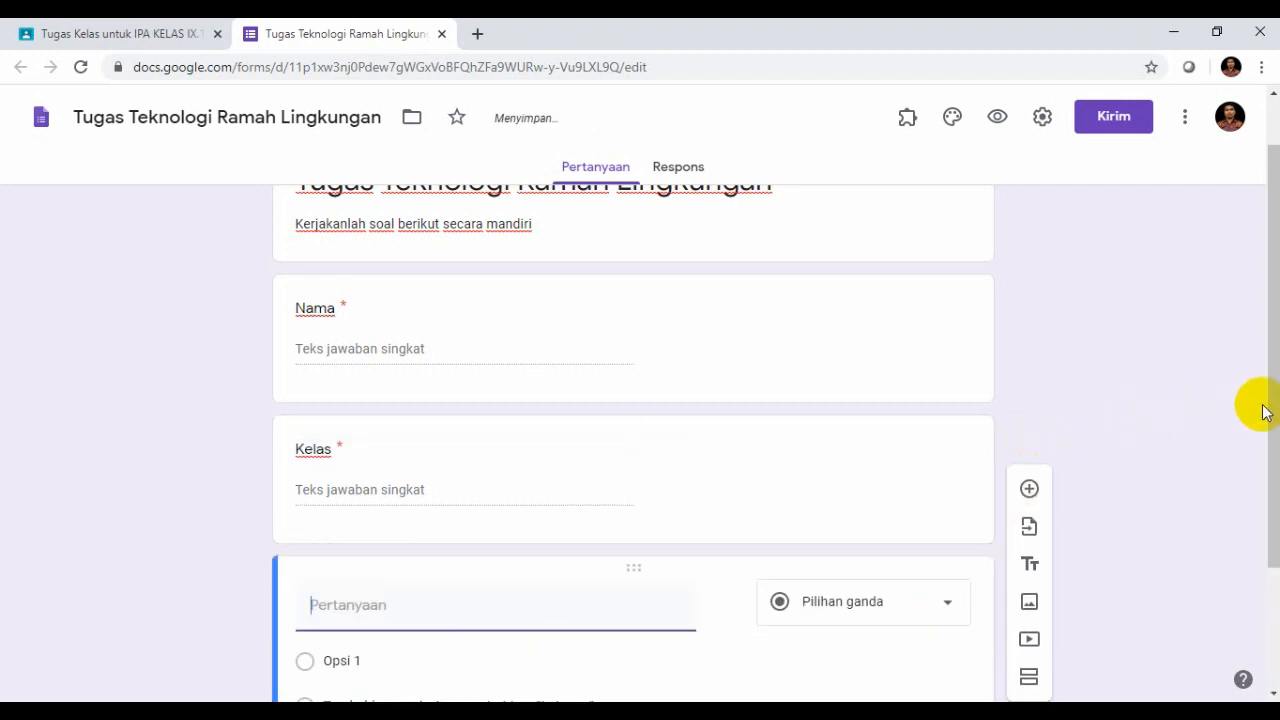
drag(1273, 405, 1272, 491)
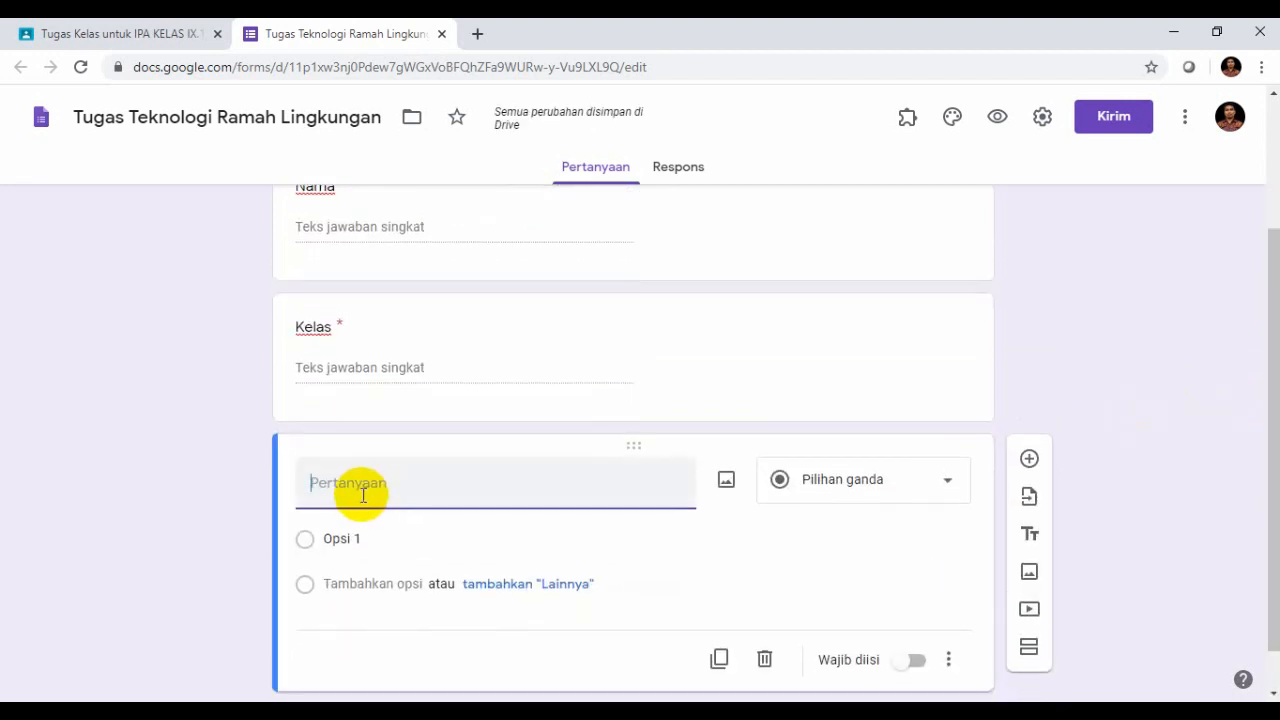
text(No. Absen)
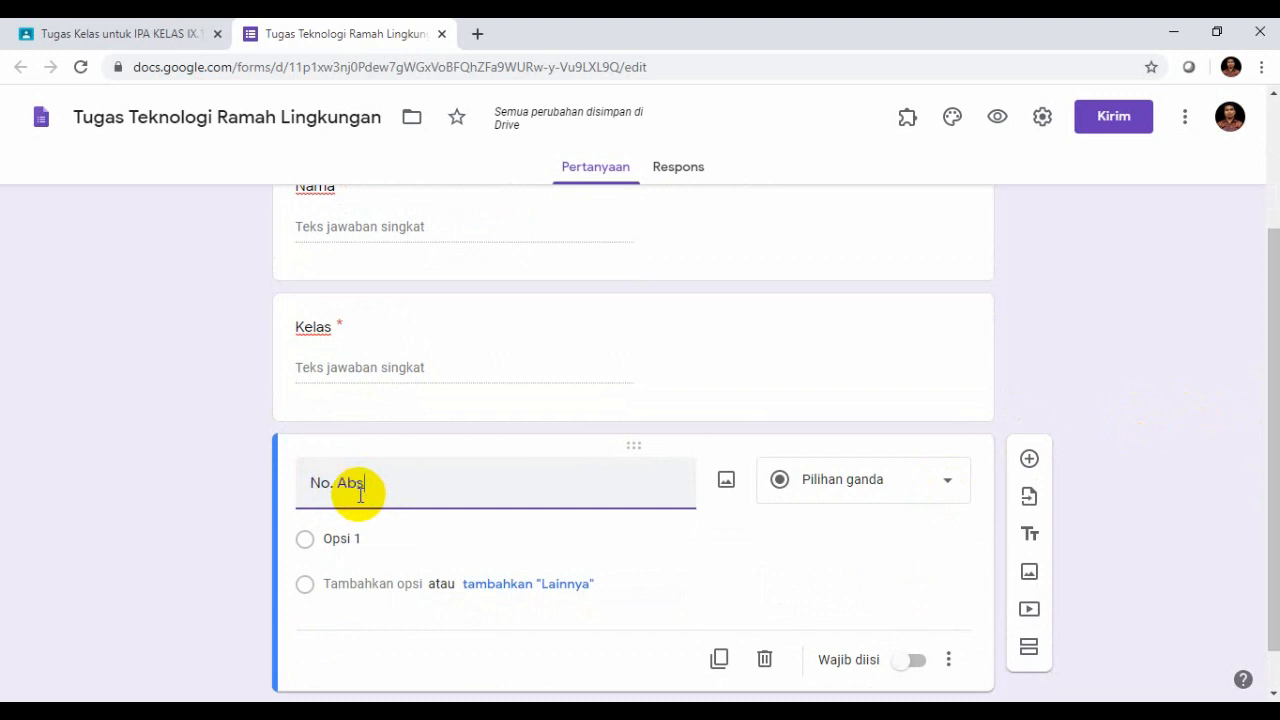
click(947, 488)
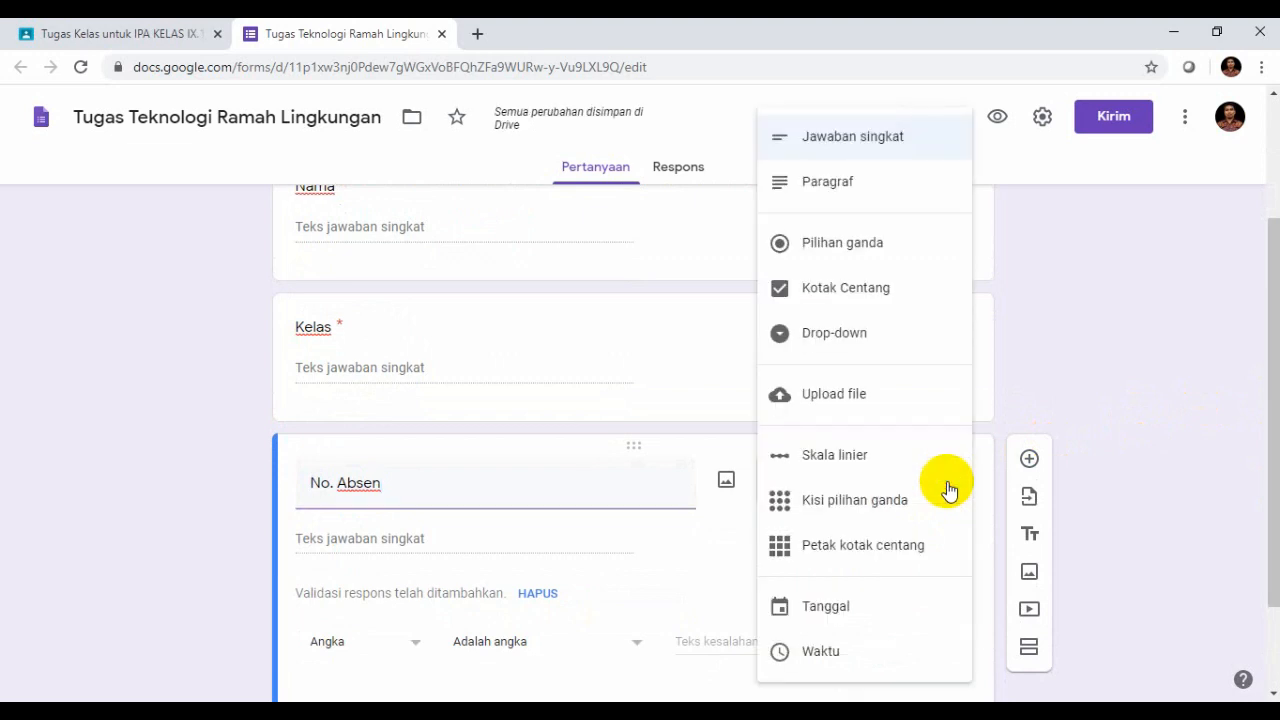
click(893, 136)
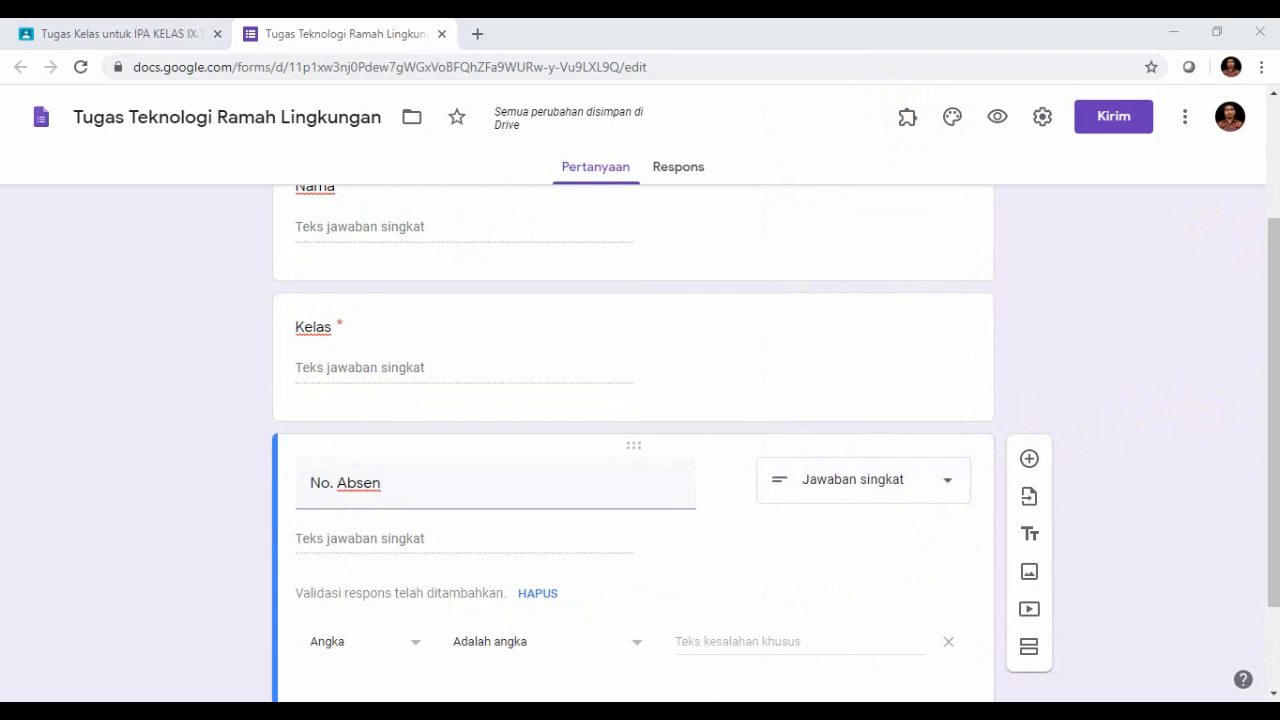
Remove the number response validation from the No. Absen question and make the question required.
drag(1272, 353, 1272, 450)
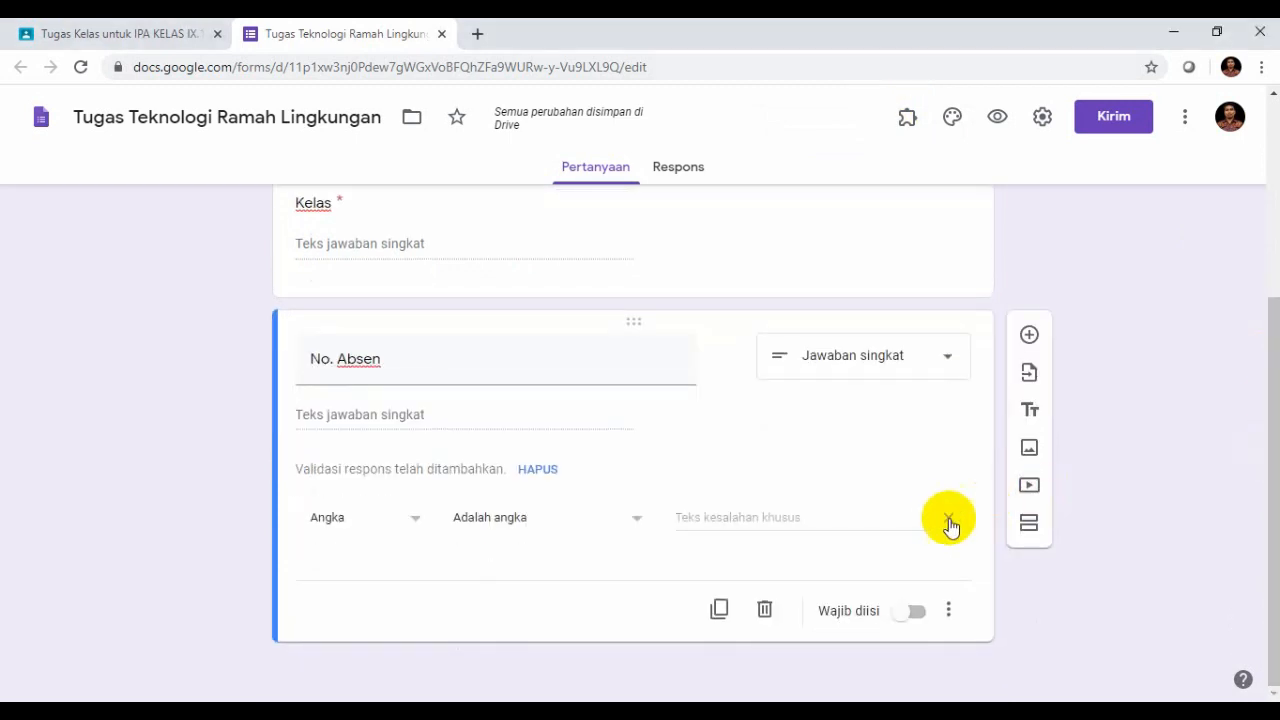
click(950, 520)
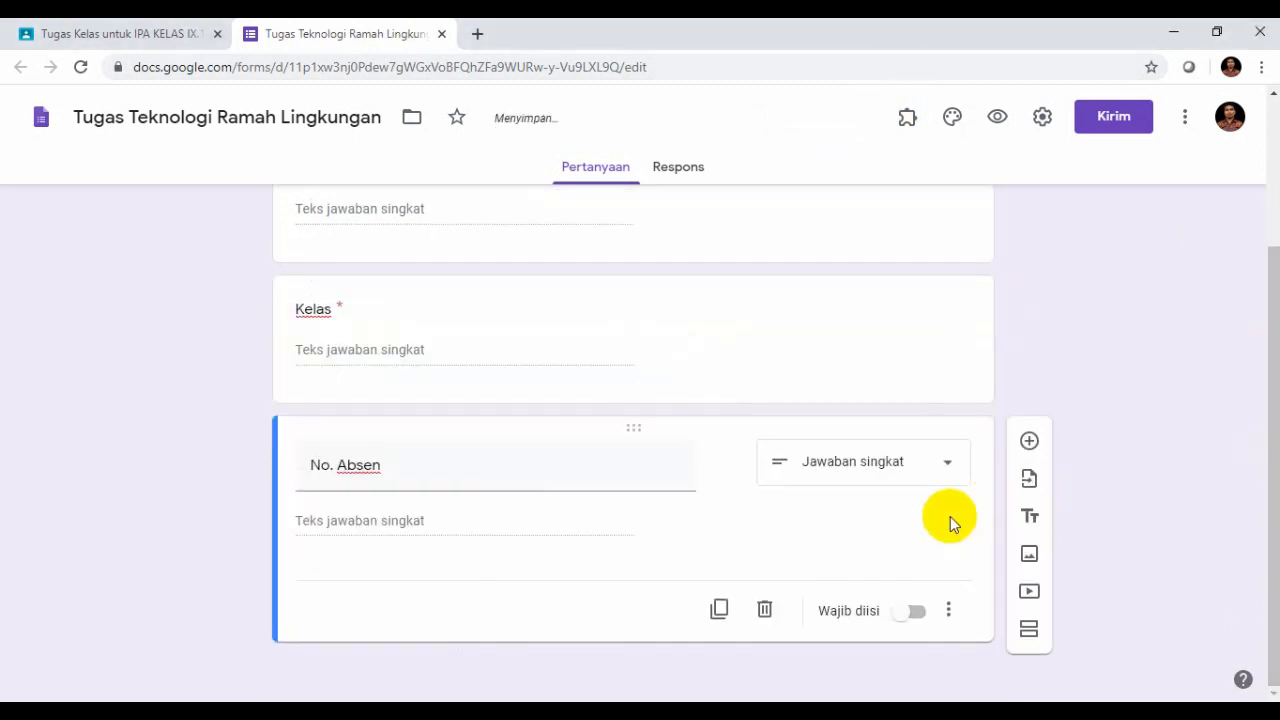
click(907, 614)
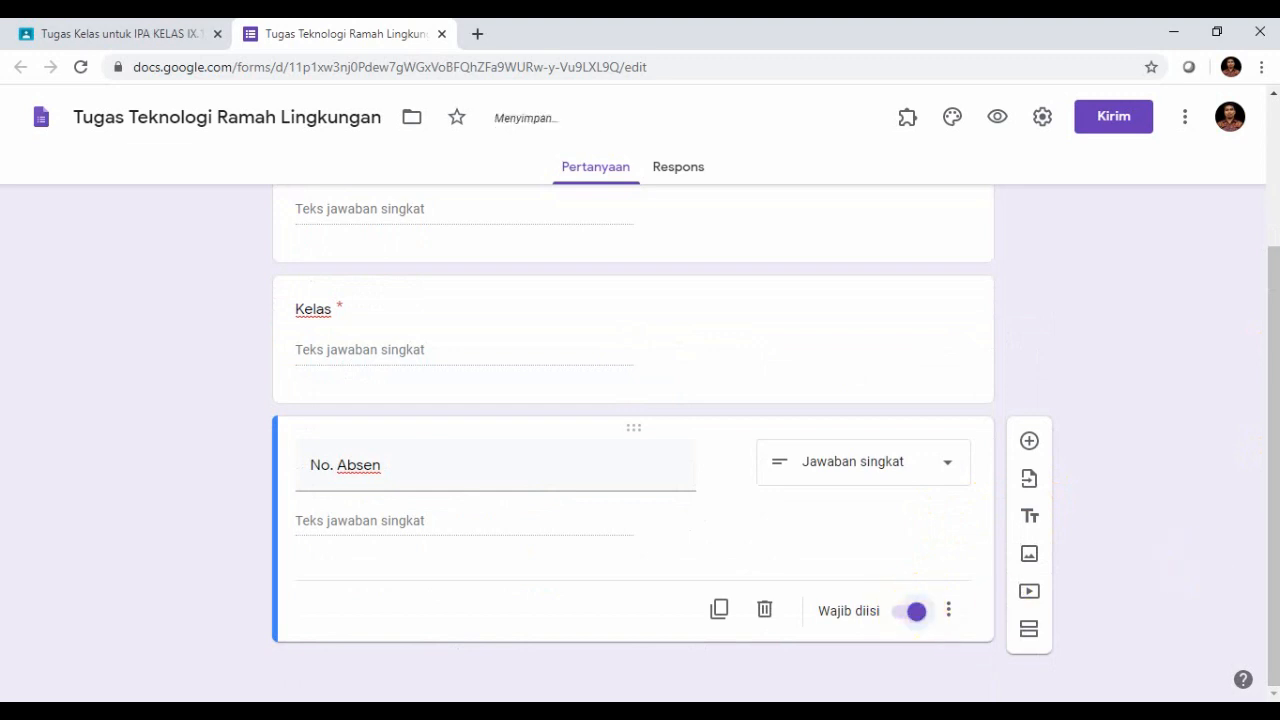
Review the Nama, Kelas and No. Absen questions and their Wajib diisi settings.
mouse_move(1262, 534)
mouse_down()
mouse_move(1276, 358)
mouse_move(1276, 539)
mouse_up()
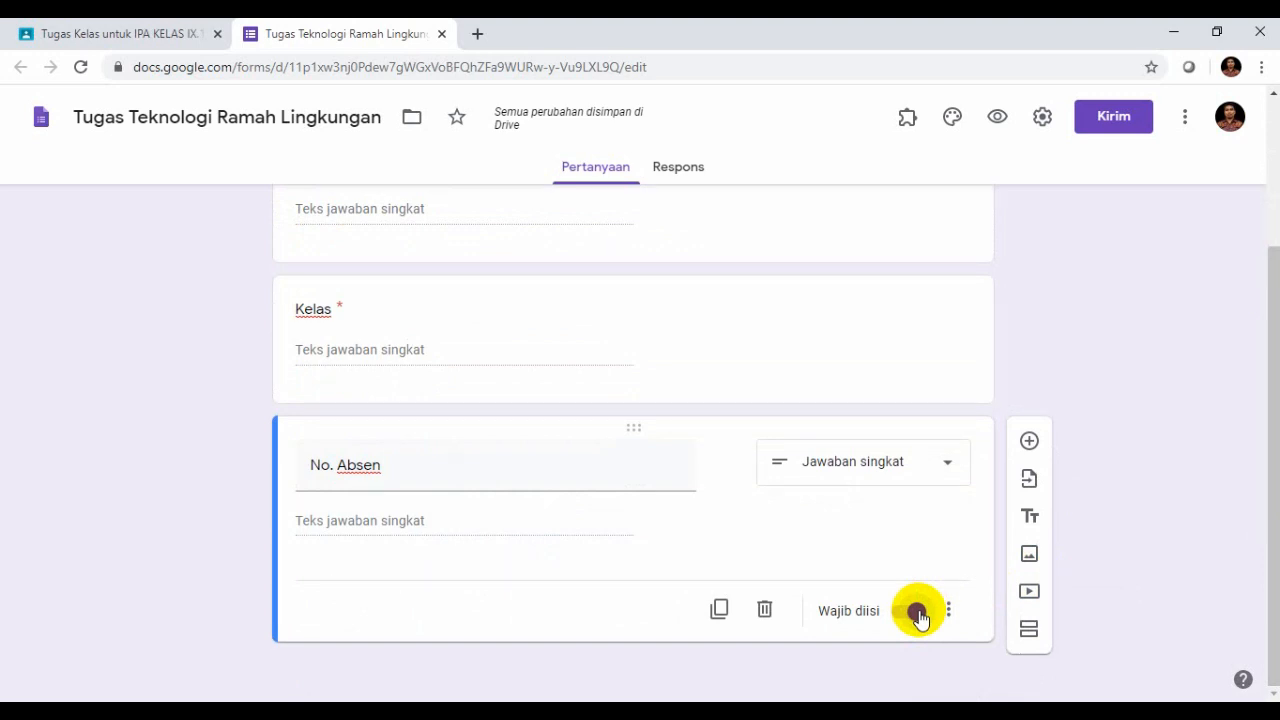
drag(1272, 571, 1260, 463)
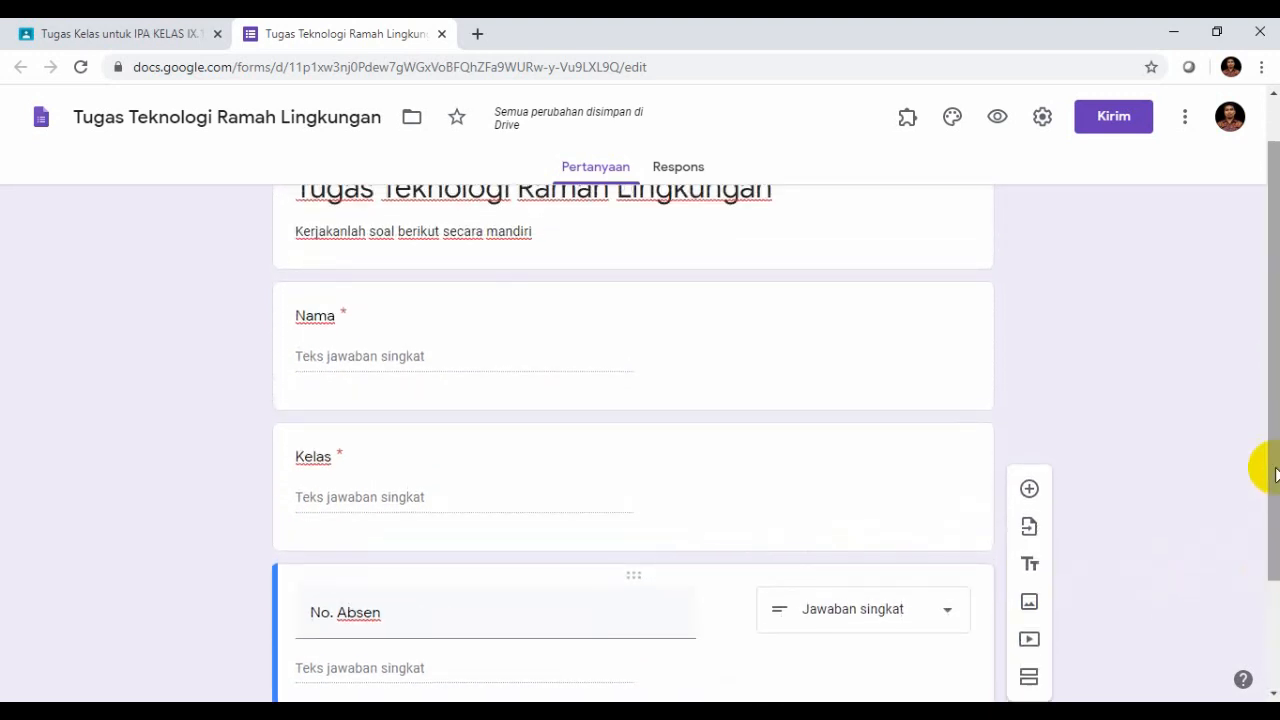
click(405, 358)
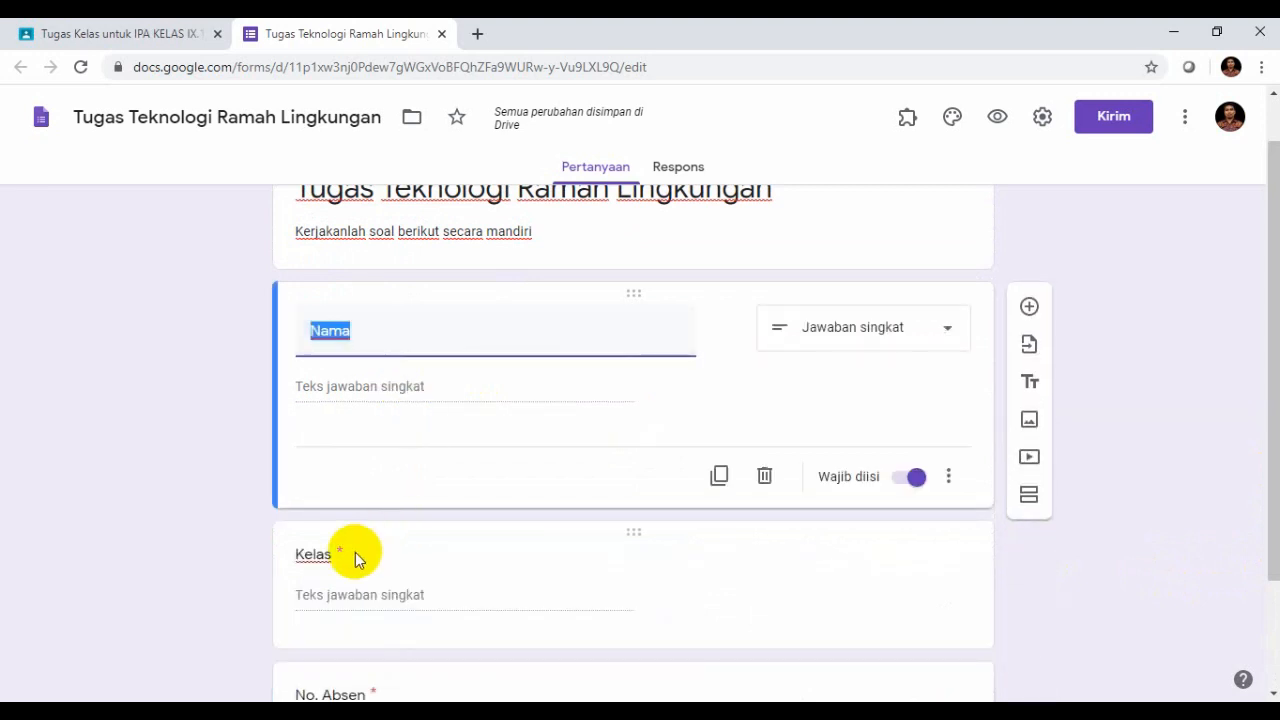
drag(1272, 343, 1277, 446)
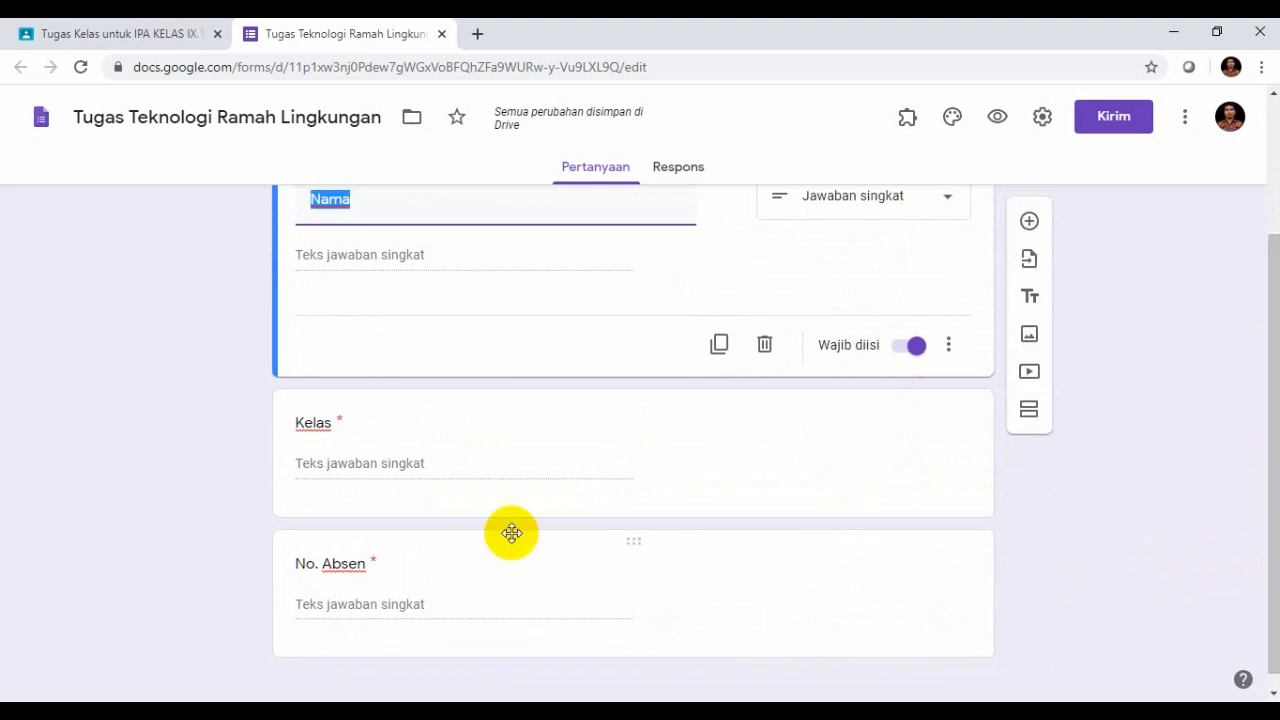
click(415, 590)
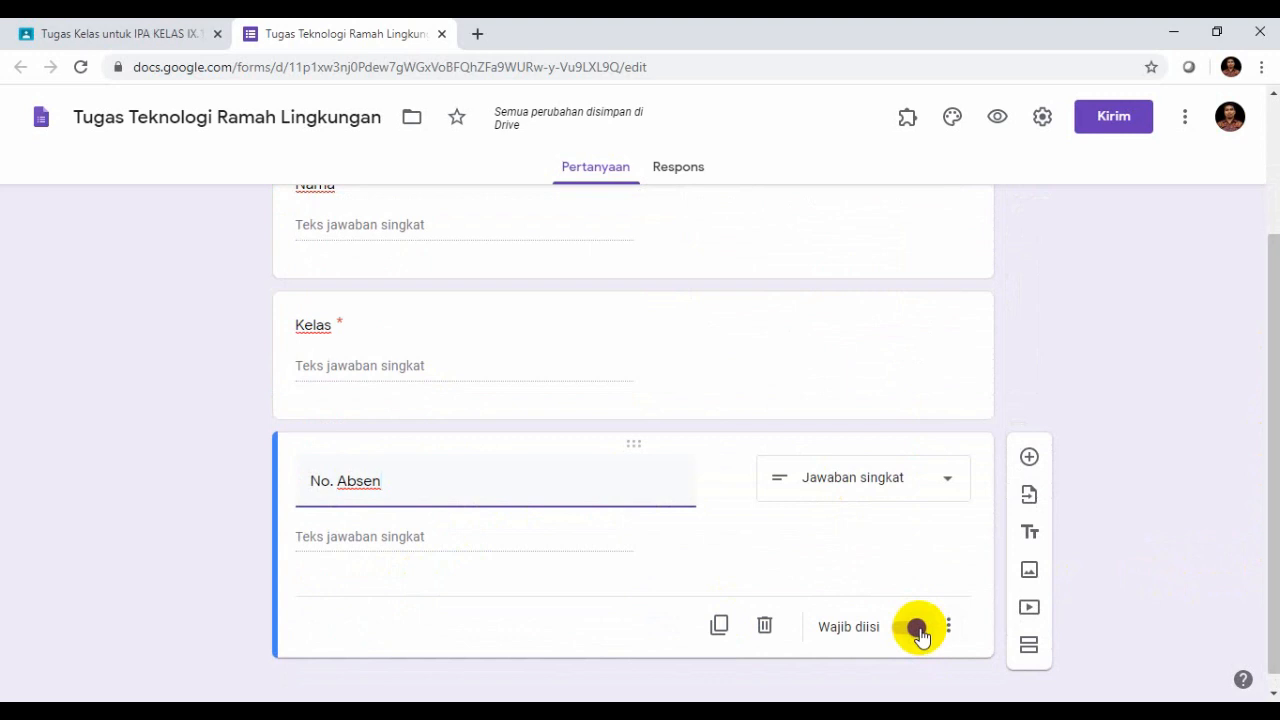
drag(1272, 510, 1276, 352)
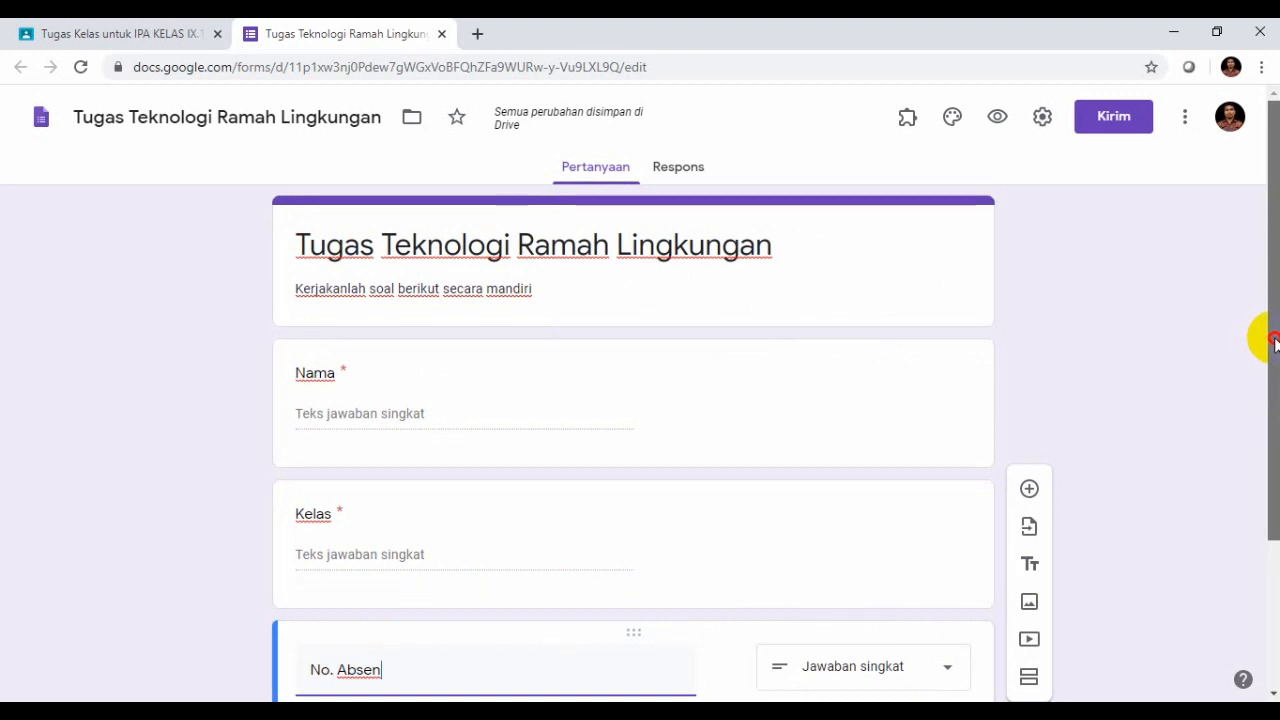
Add a new section to the form after the No. Absen question.
drag(1274, 339, 1278, 502)
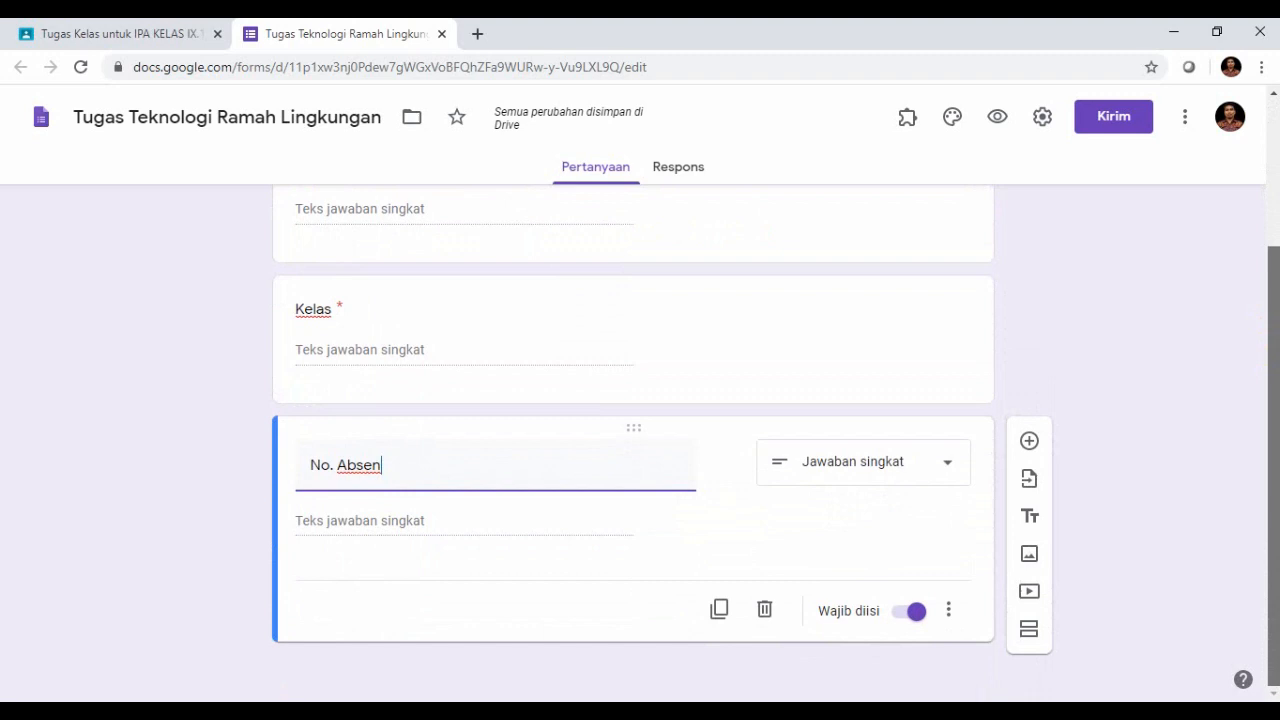
click(1030, 632)
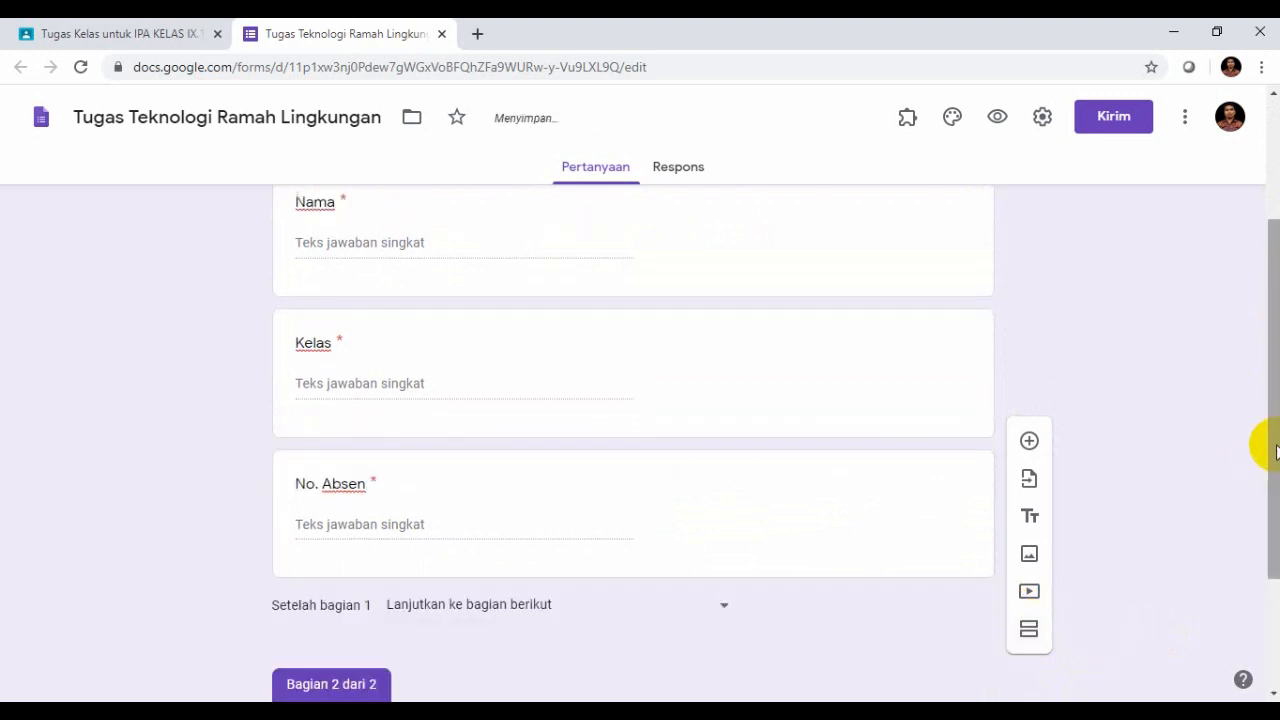
drag(1275, 455, 1274, 568)
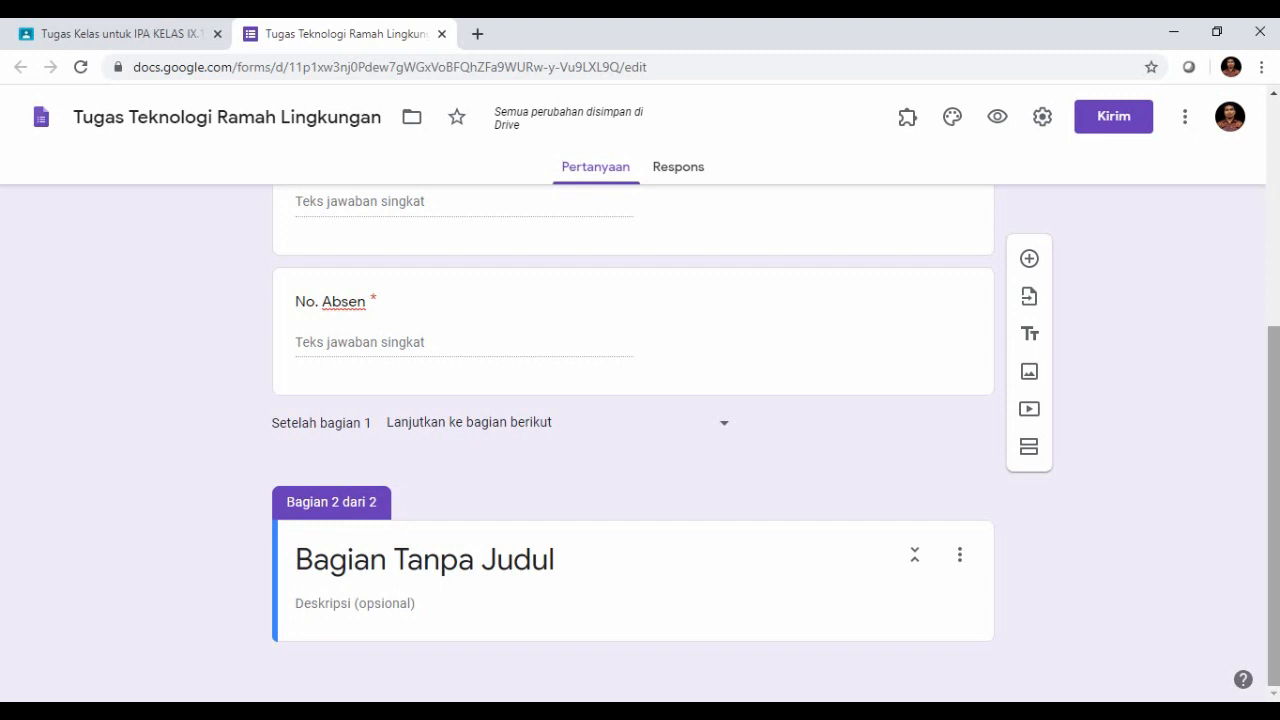
Title the second section of the form "Soal Pilihan Ganda".
click(465, 563)
text(S)
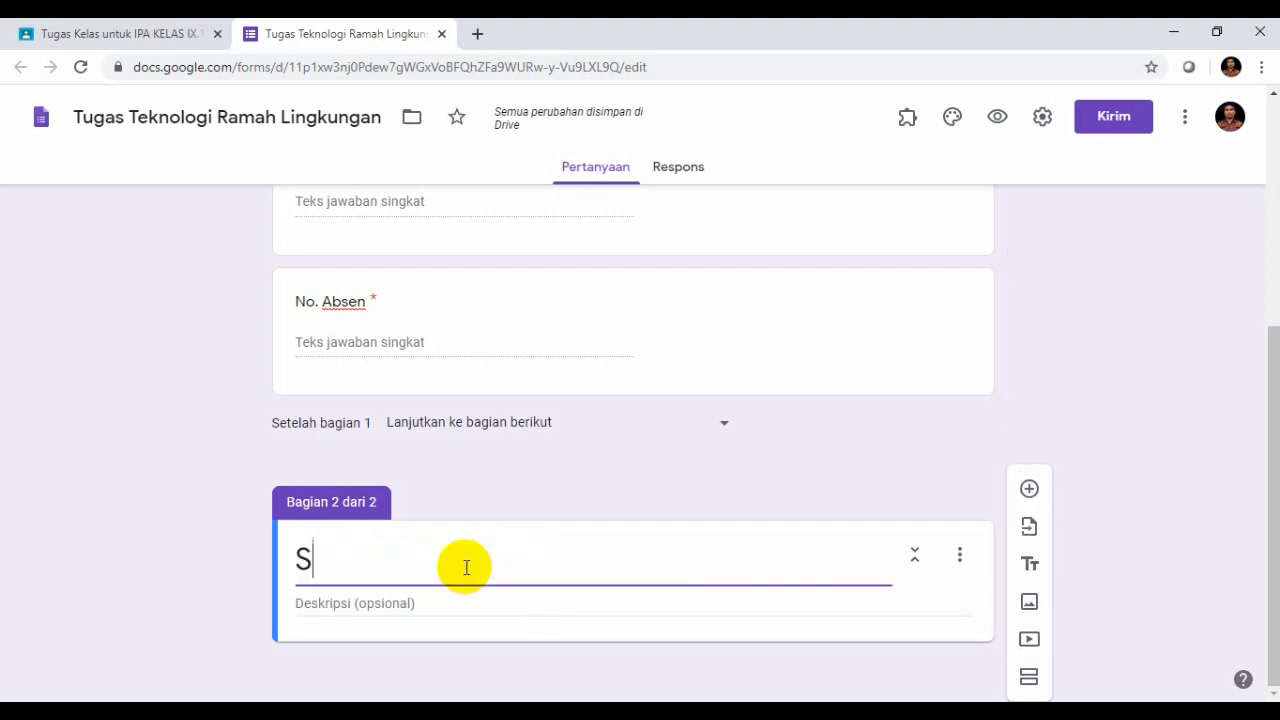
text(oal On)
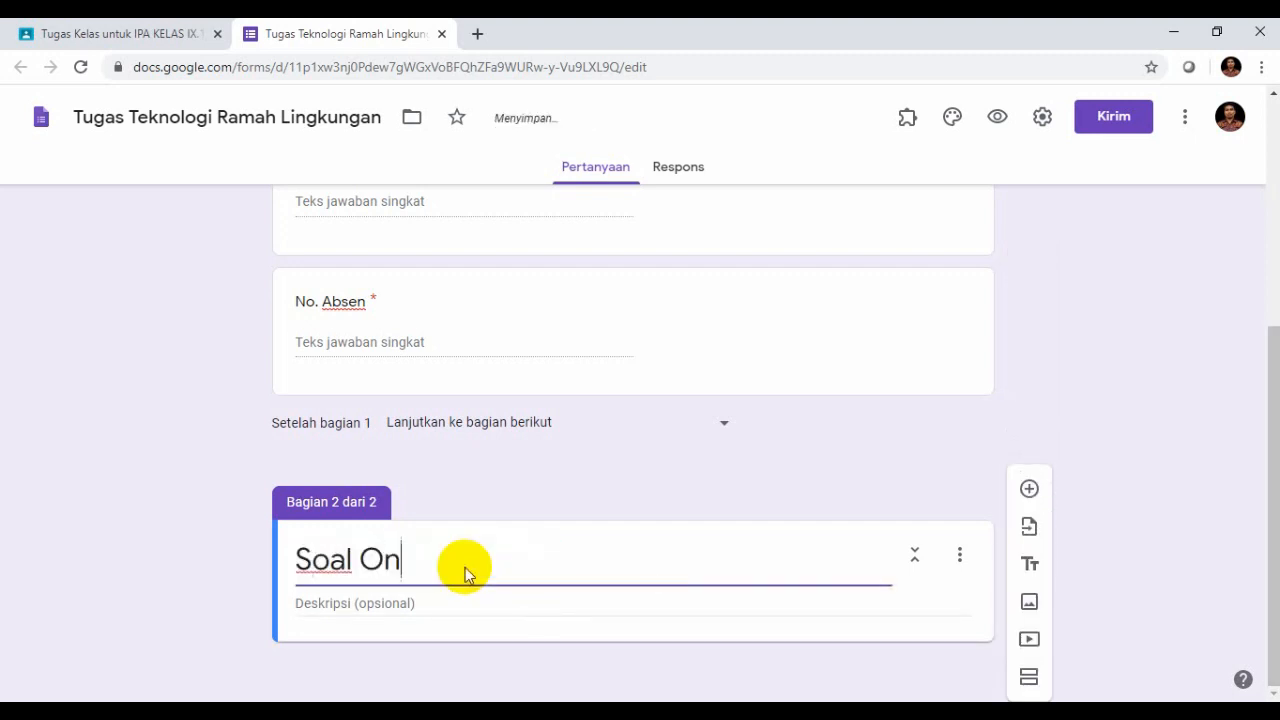
key(BackSpace)
key(BackSpace)
text(Pilig)
key(BackSpace)
text(han Ganda)
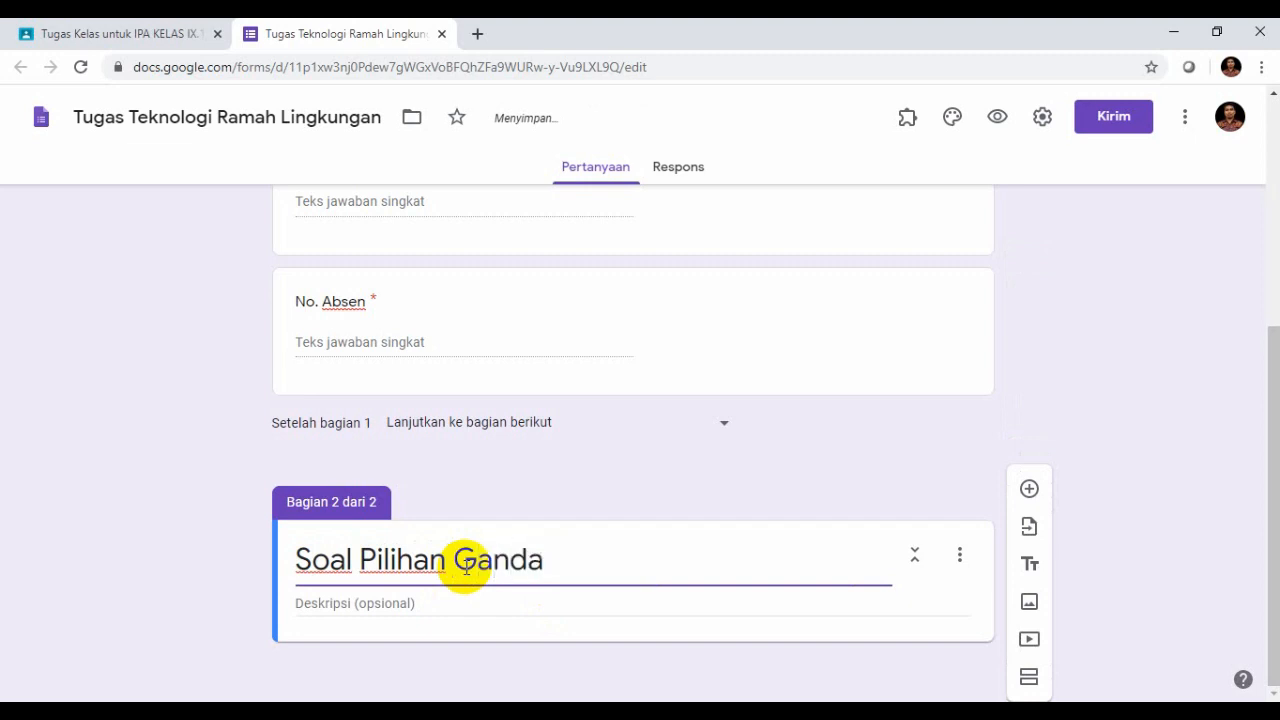
click(1278, 375)
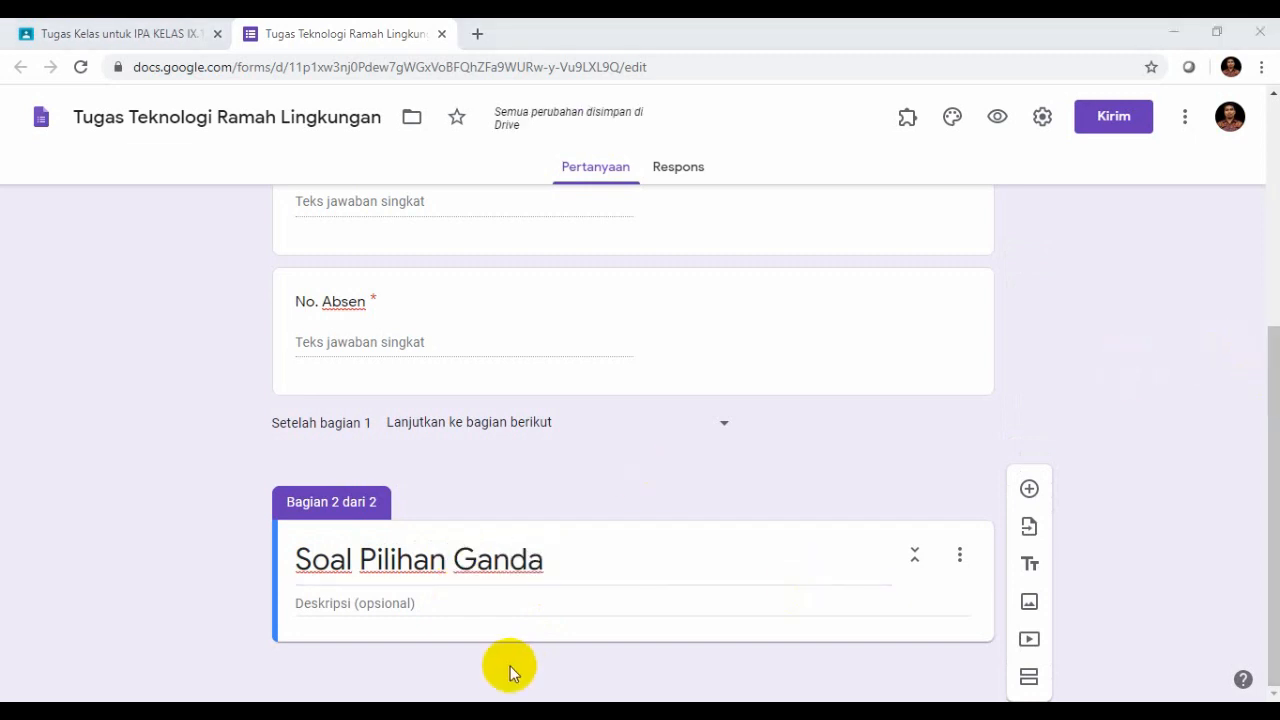
Enter "Pilihlah salah satu jawaban yang pailing tepat" as the description of the Soal Pilihan Ganda section.
click(457, 604)
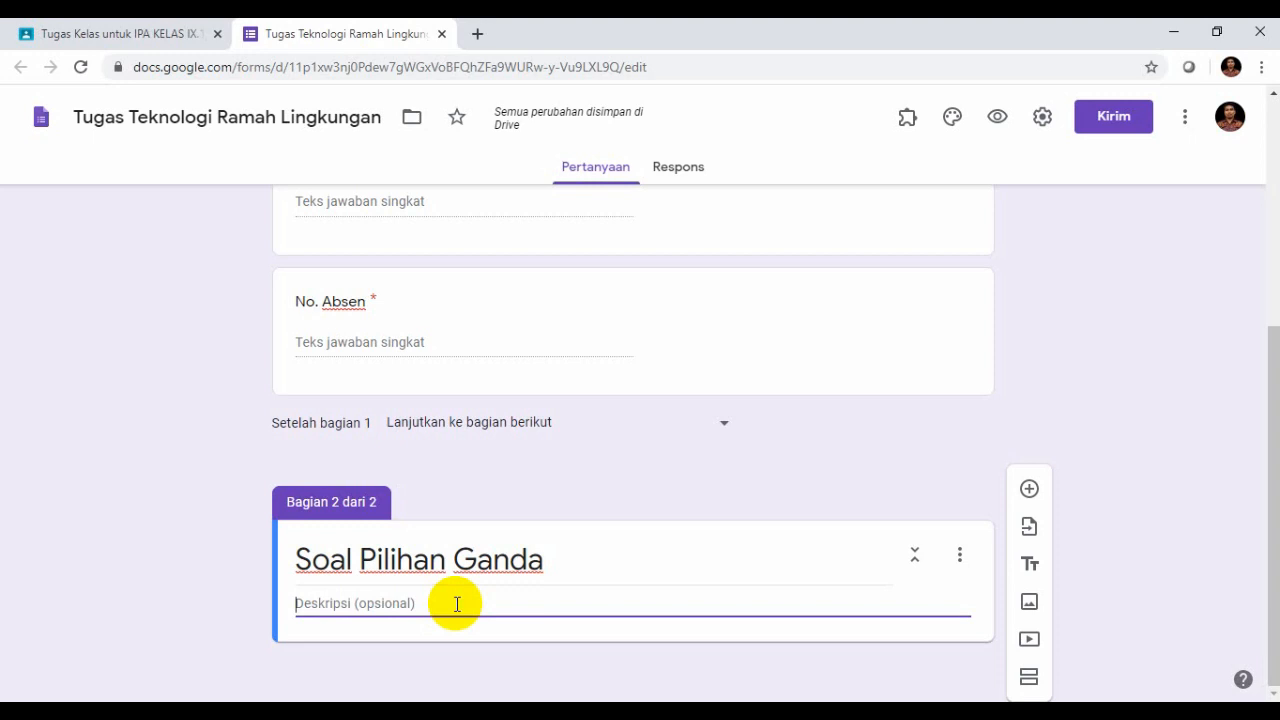
text(Pilihlah)
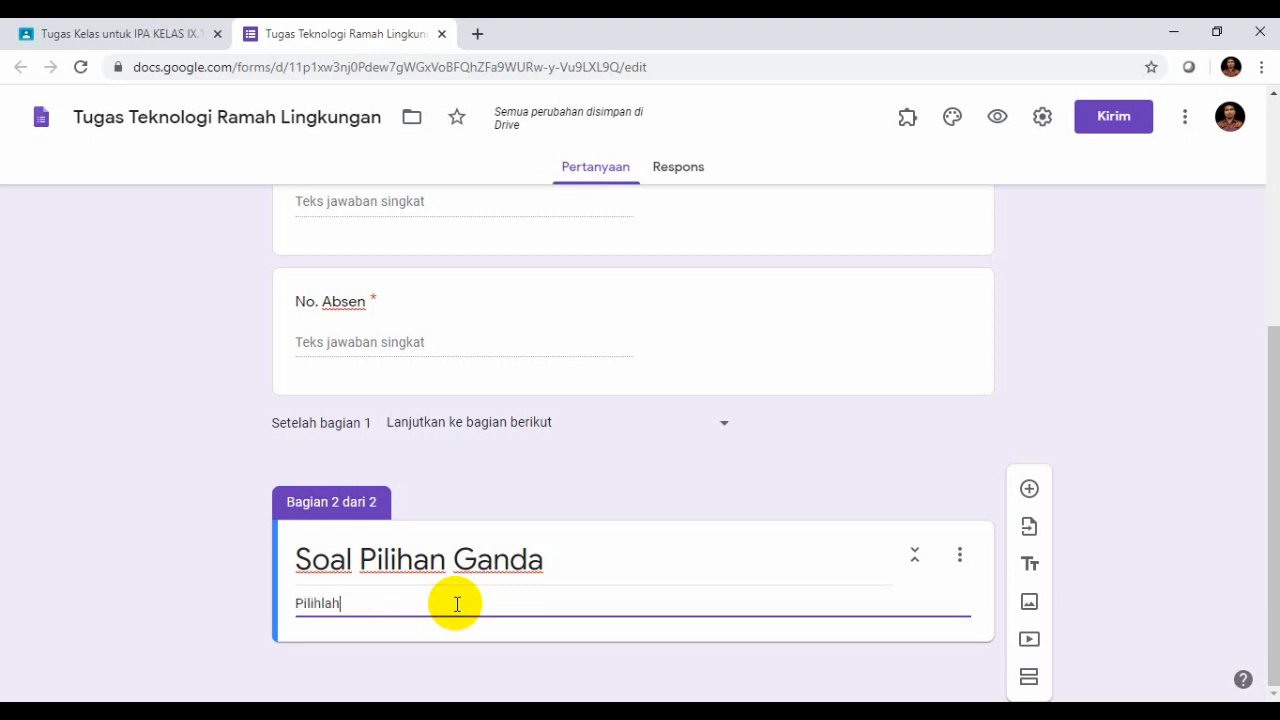
text( salah satu jawaban)
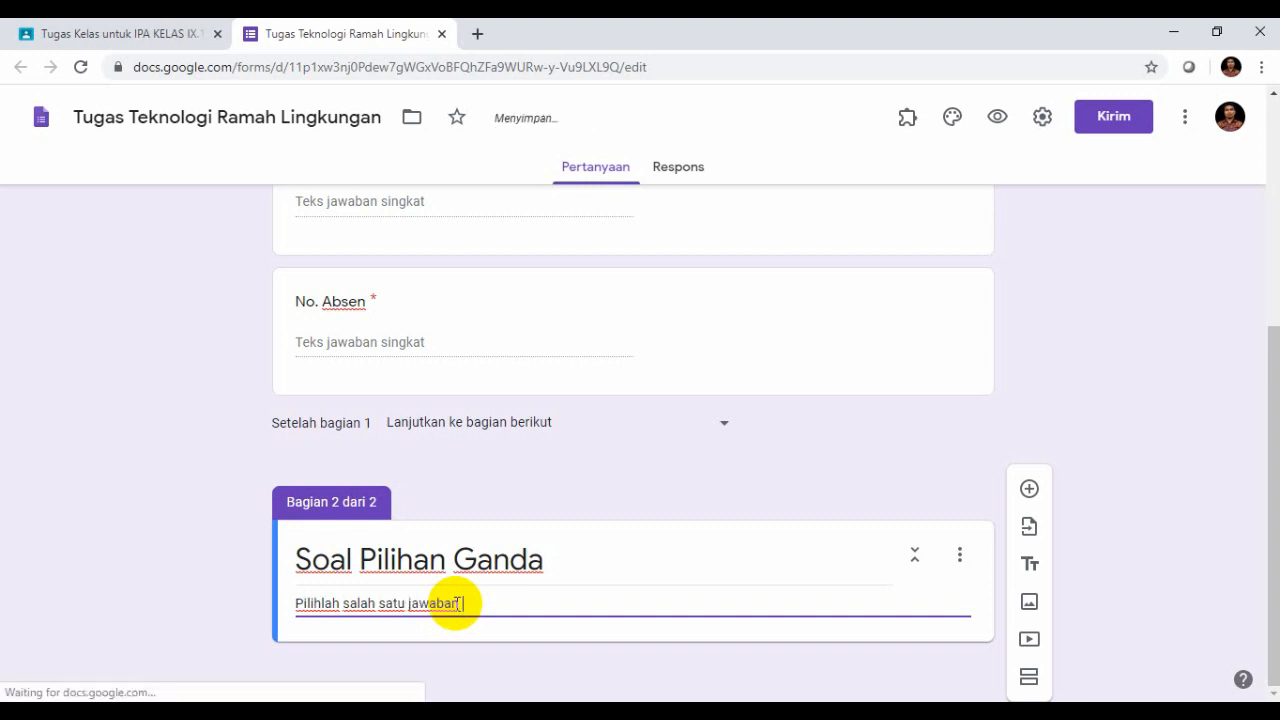
text( yang pal)
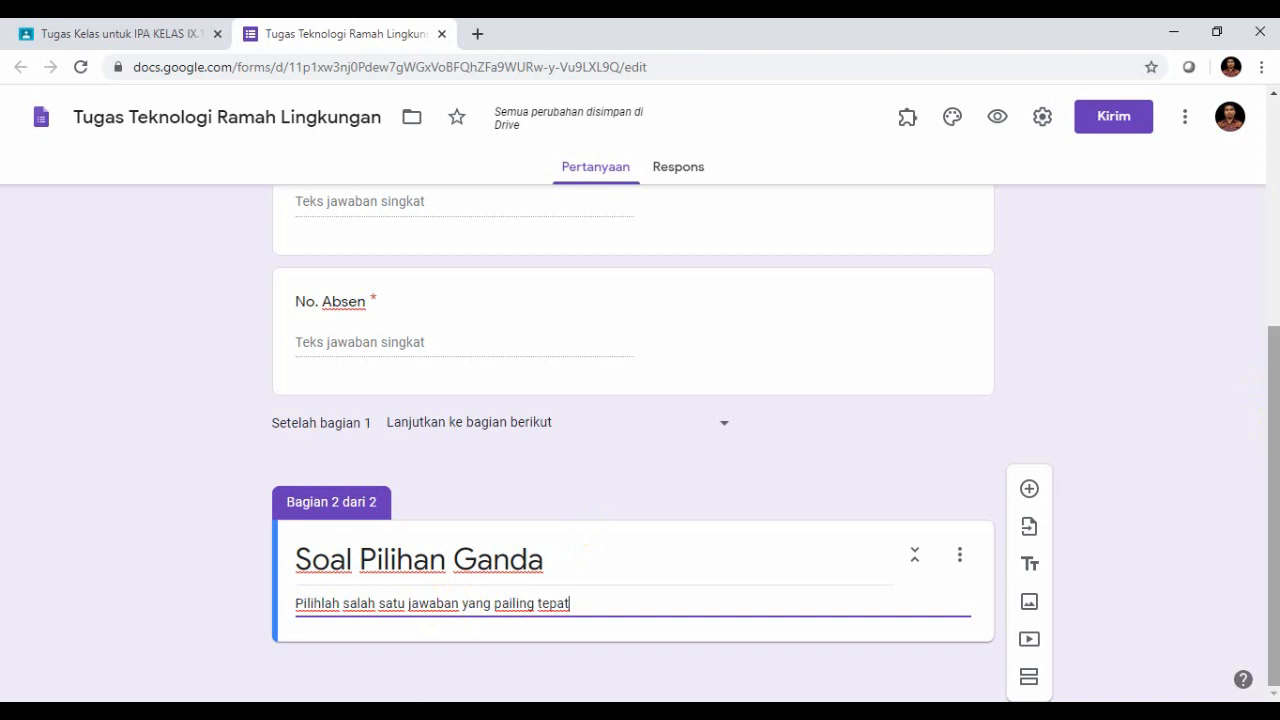
click(1030, 491)
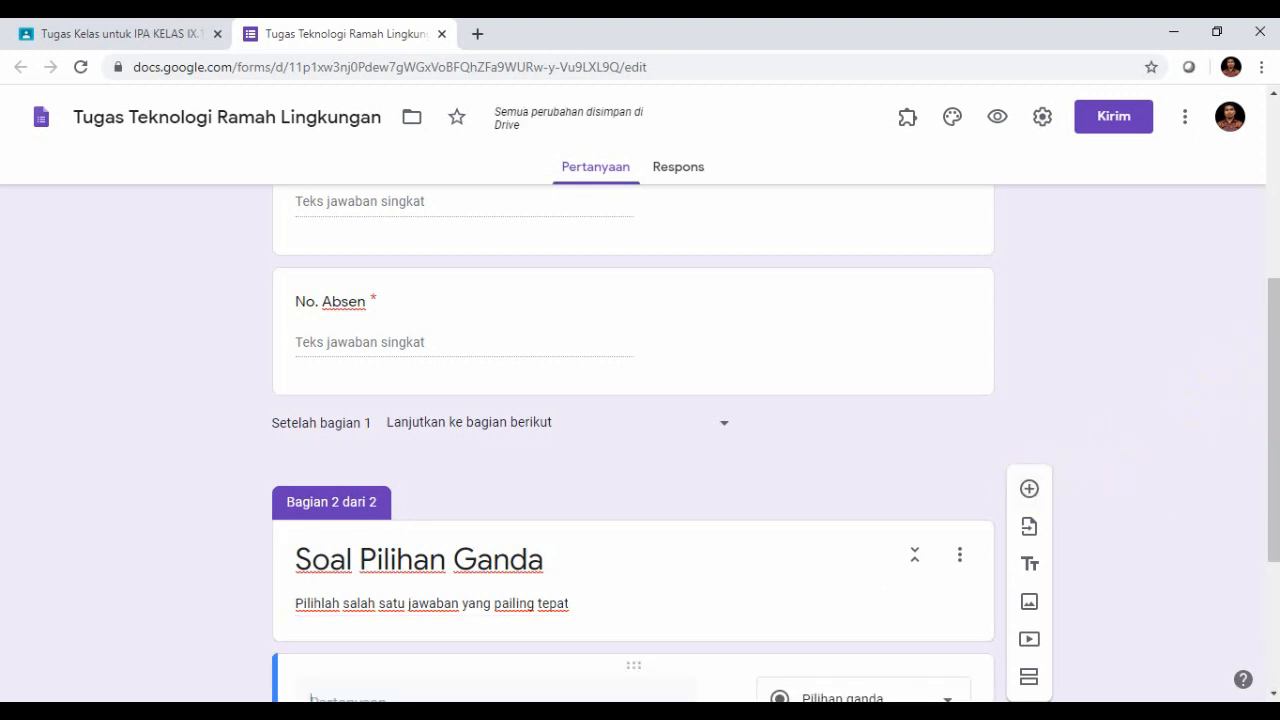
drag(1275, 386, 1277, 390)
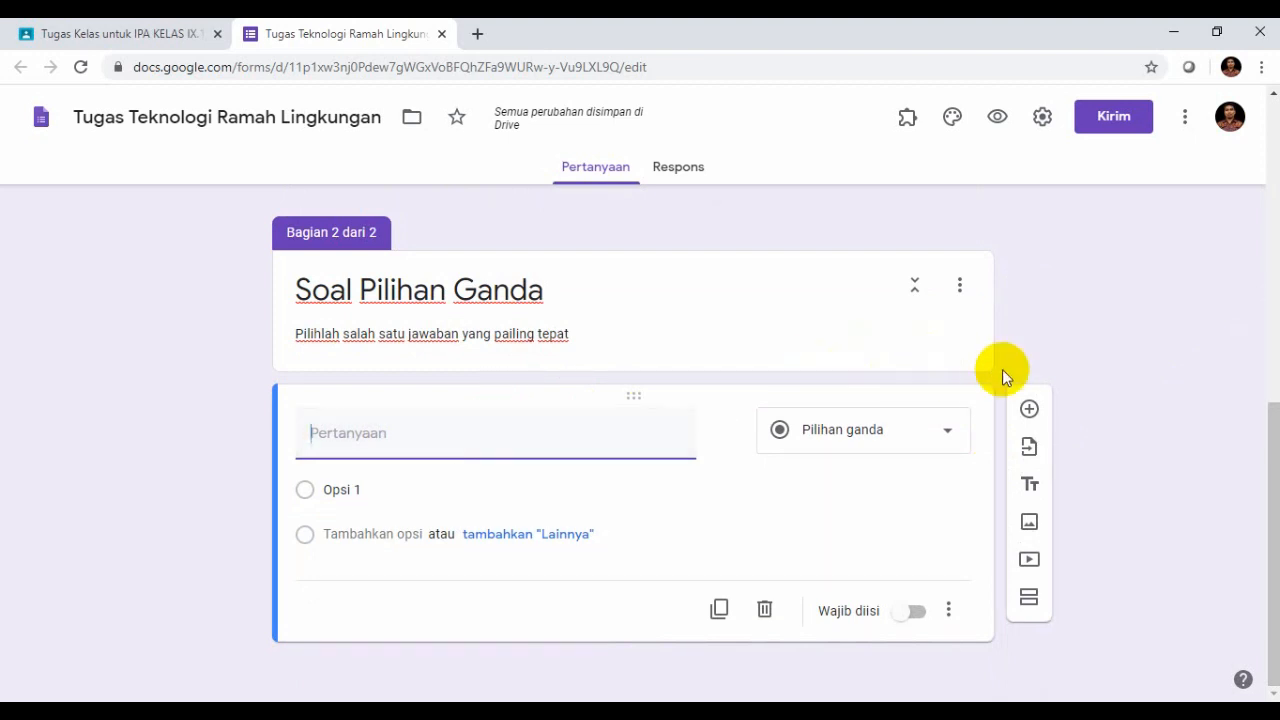
click(764, 609)
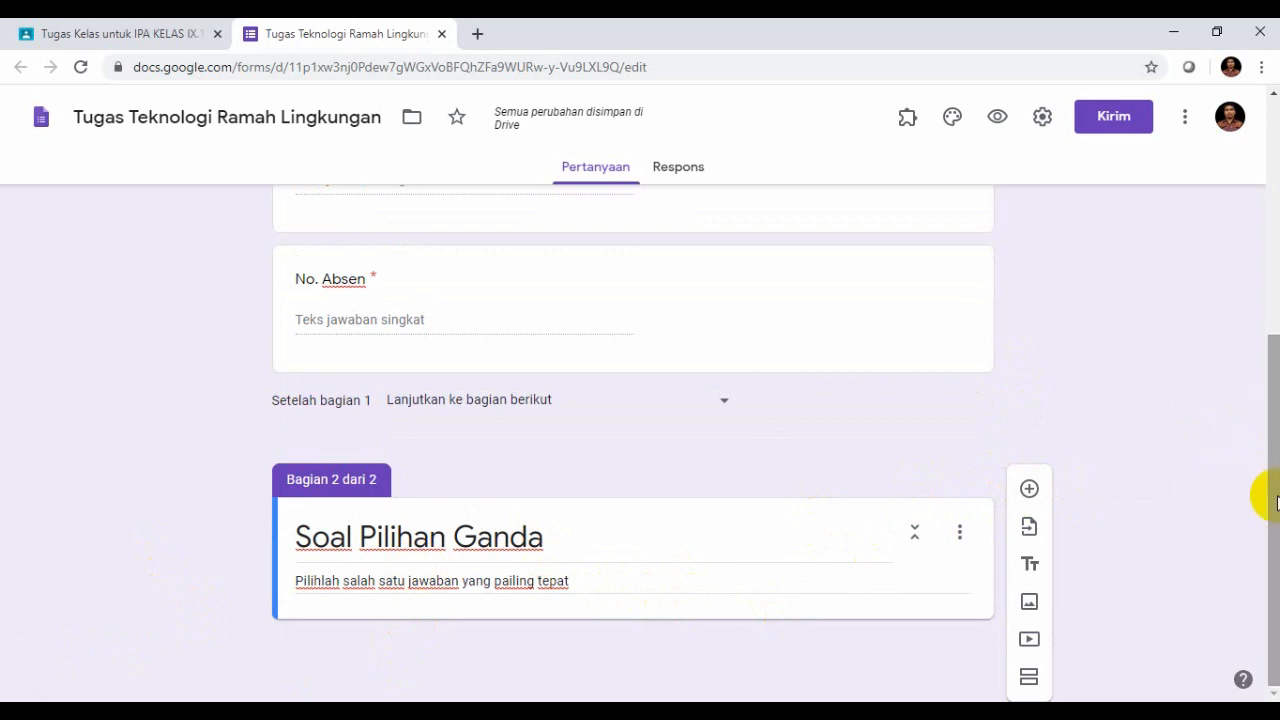
Add a new Pilihan ganda question to the Soal Pilihan Ganda section.
click(1029, 490)
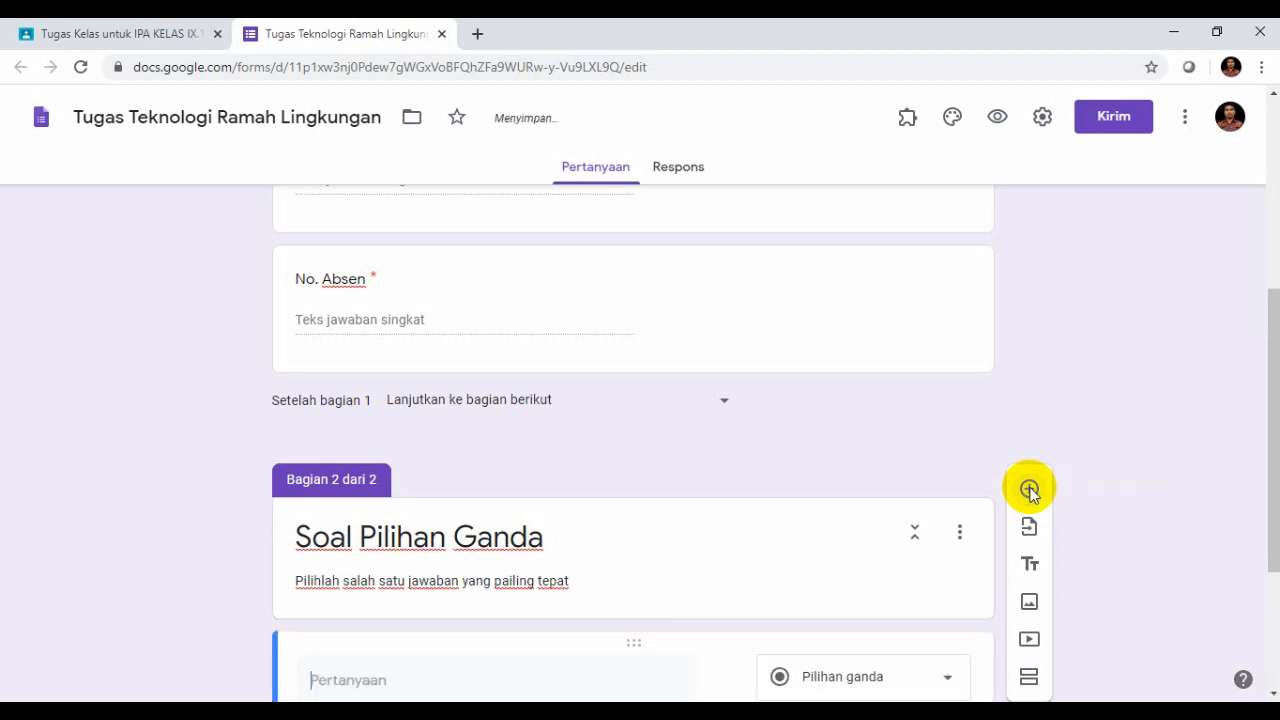
drag(1277, 487, 1275, 580)
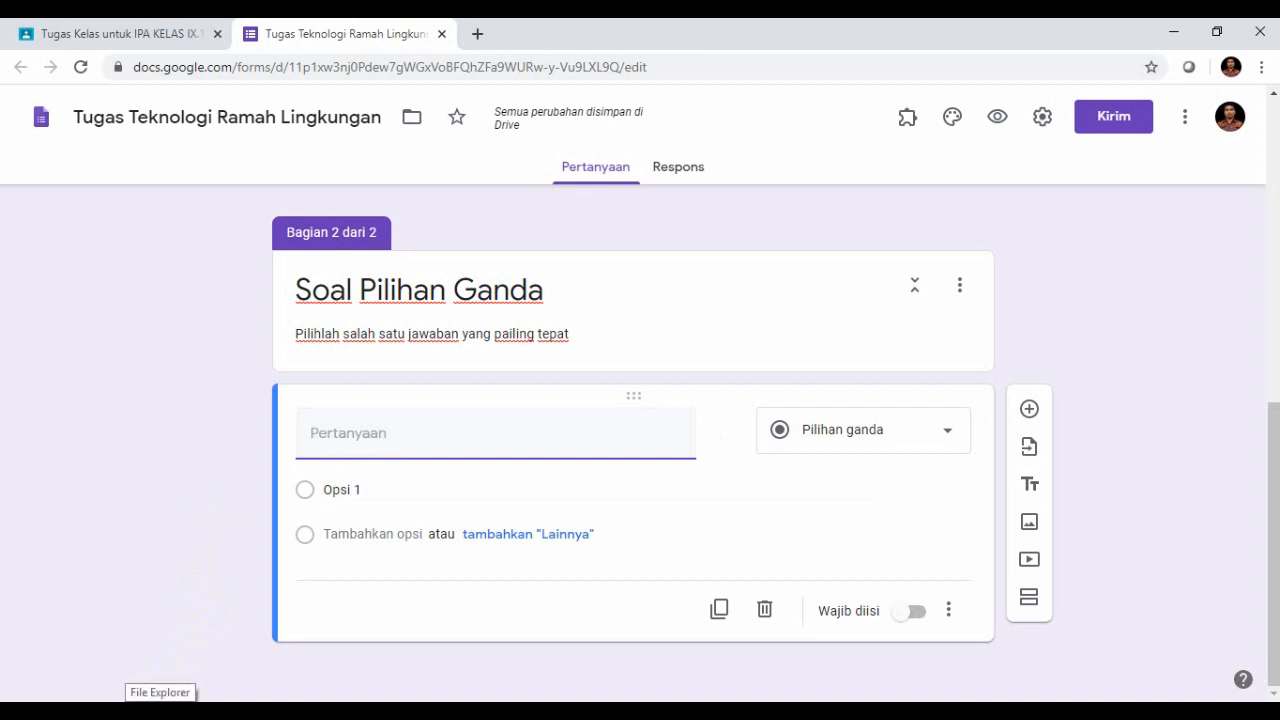
Open "1. SOAL USBN PAKET UTAMA FINAL" from the SIAP SETOR SOAL USBN IPA 2018 folder in Word 2016, declining the default-program change.
click(160, 711)
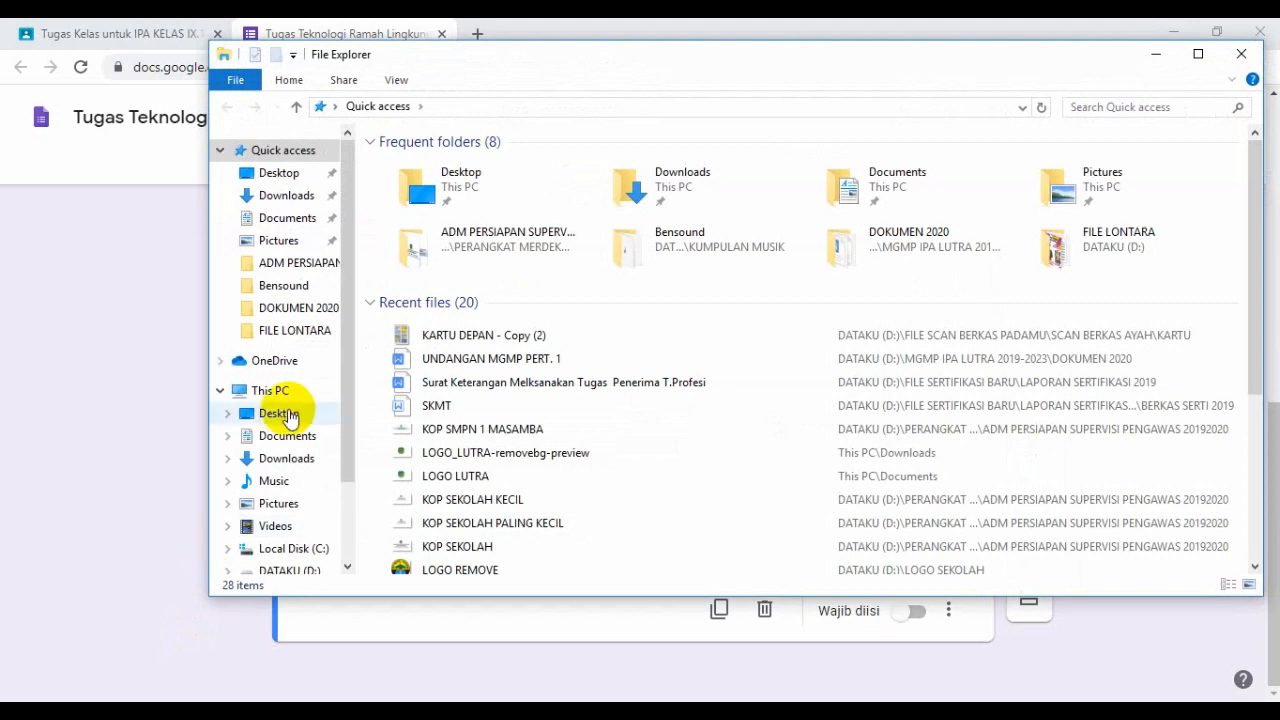
click(287, 569)
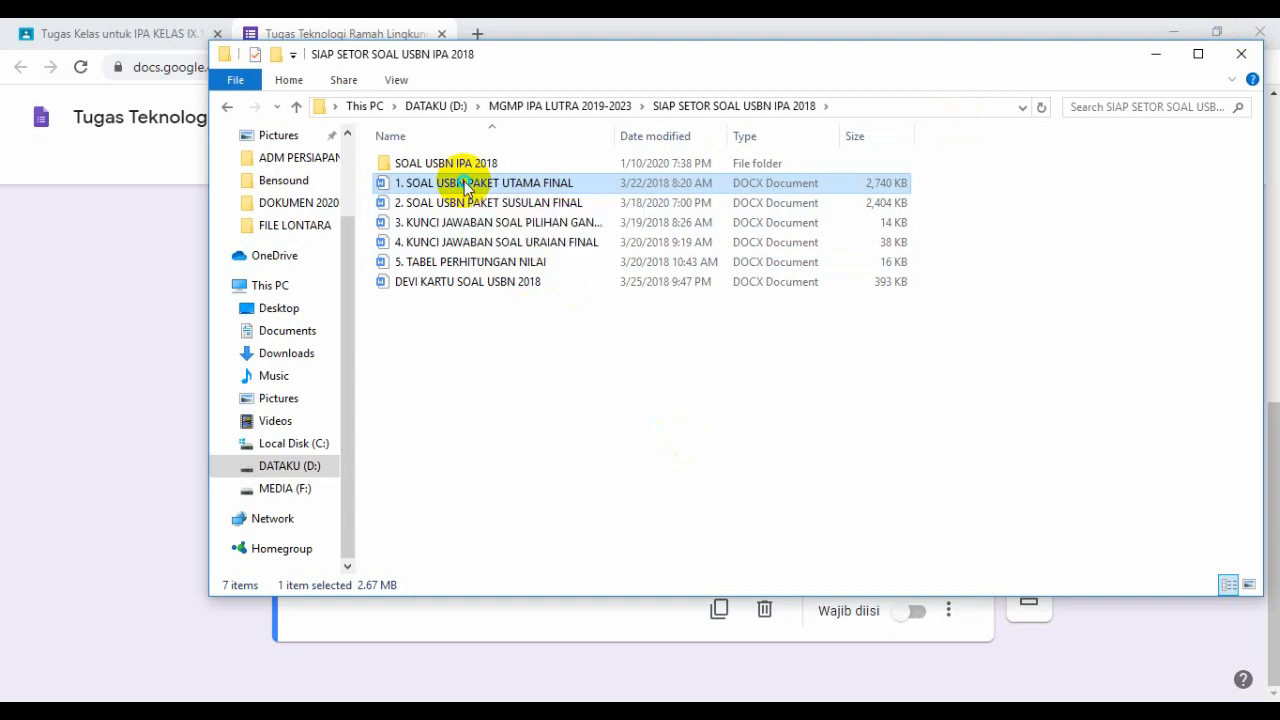
right_click(466, 187)
mouse_move(839, 396)
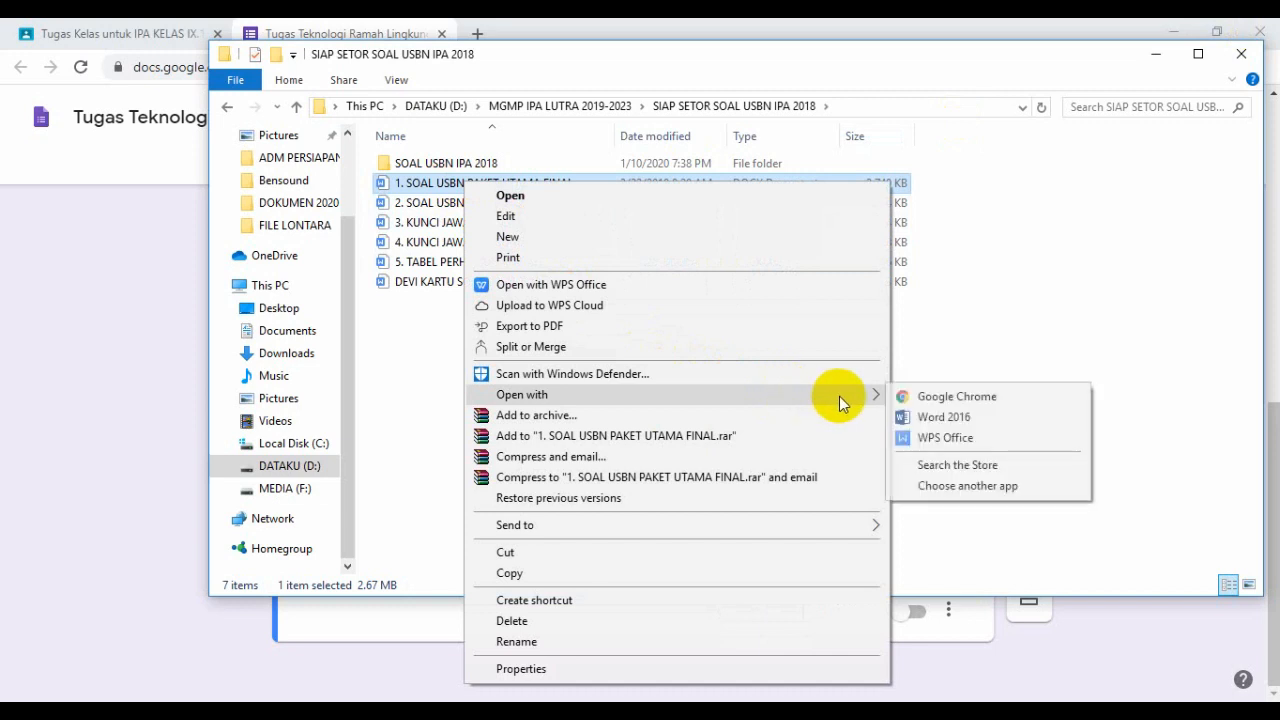
click(946, 419)
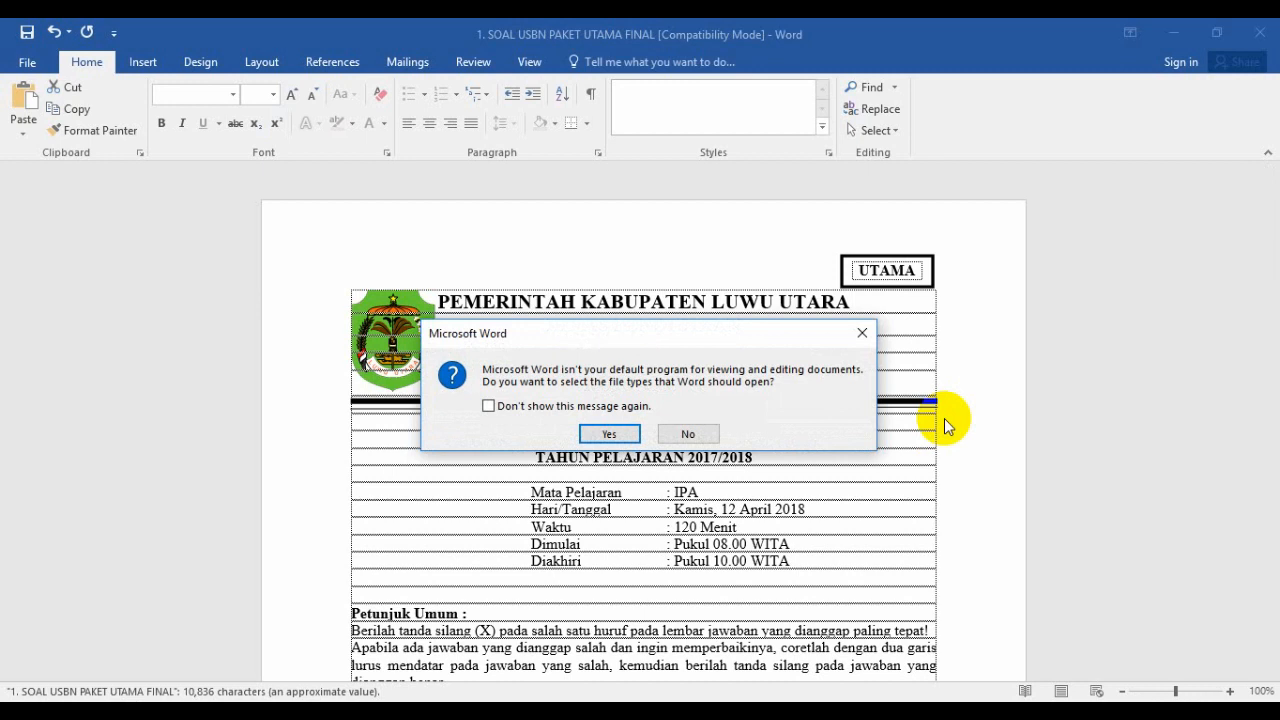
click(676, 434)
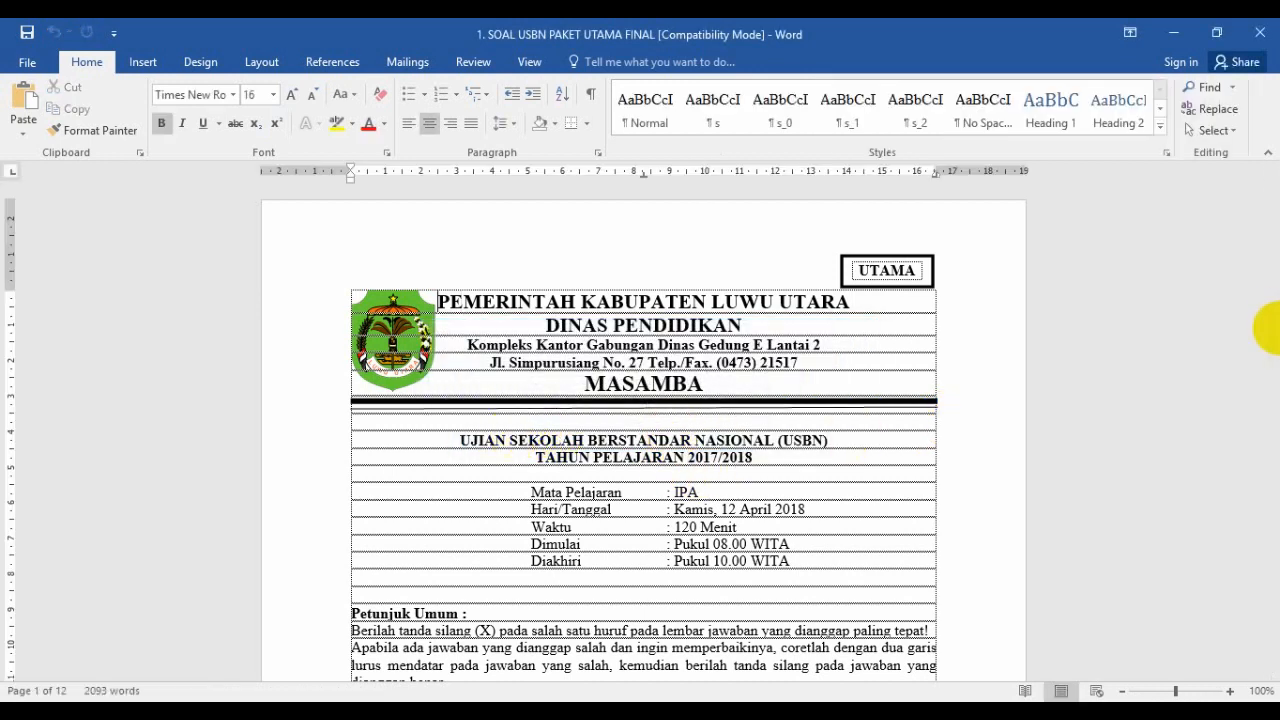
Copy the text of question 33 about Treponema pallidum from the Word document into the new question's title in Google Forms.
drag(1266, 185, 1272, 558)
click(404, 302)
drag(404, 302, 669, 350)
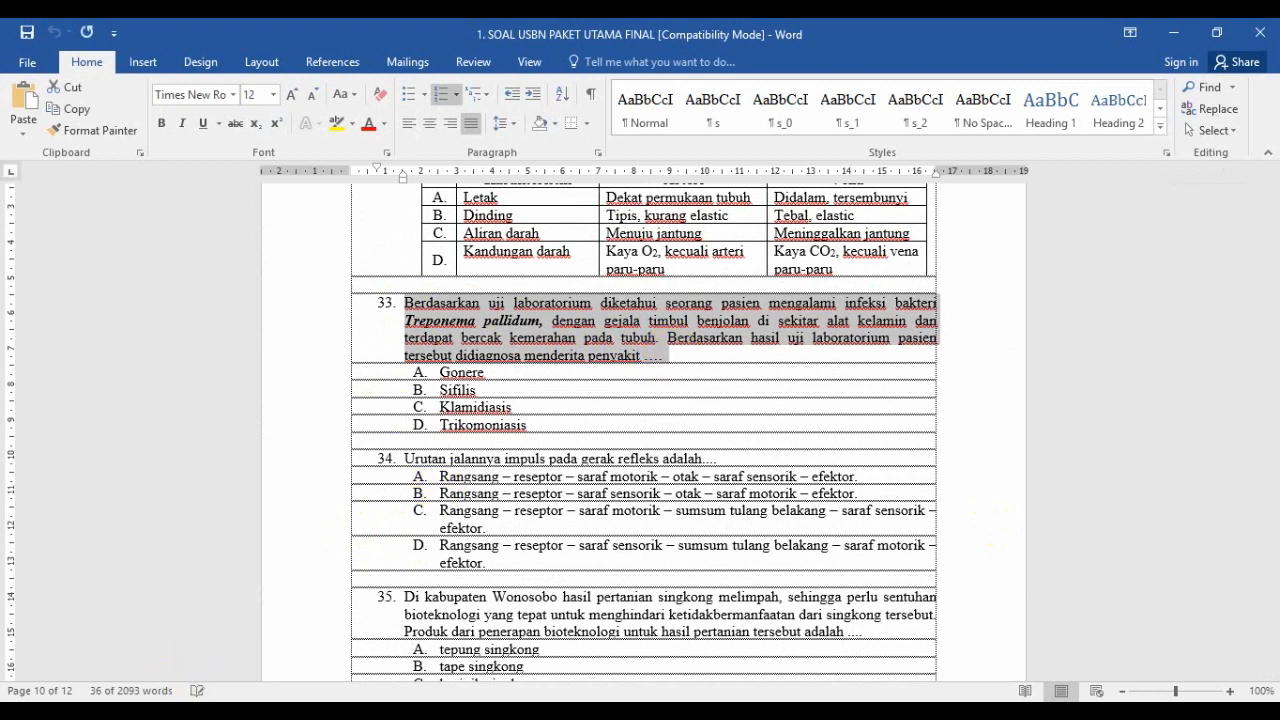
click(208, 710)
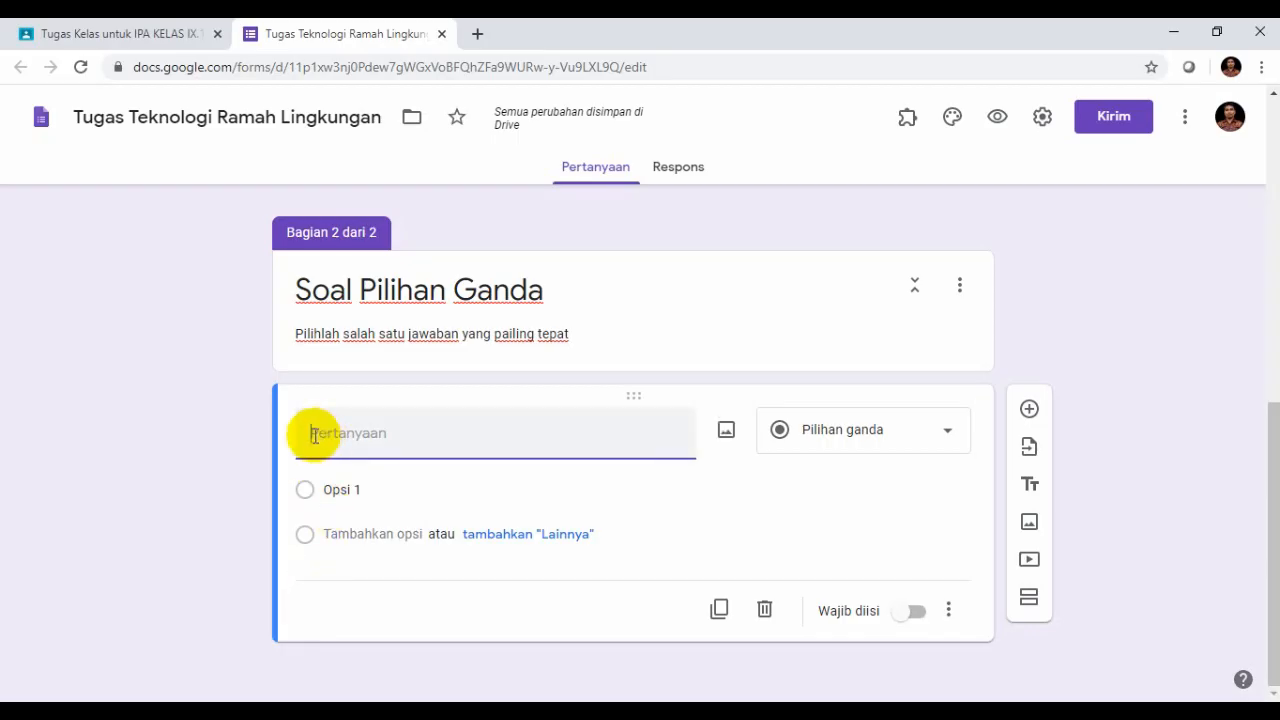
text(33. Berdasarkan uji laboratorium diketahui seorang pasien mengalami infeksi bakteri Treponema pallidum, dengan gejala timbul benjolan di sekitar alat kelamin dan terdapat bercak kemerahan pada tubuh. Berdasarkan hasil uji laboratorium pasien tersebut didiagnosa menderita penyakit ....)
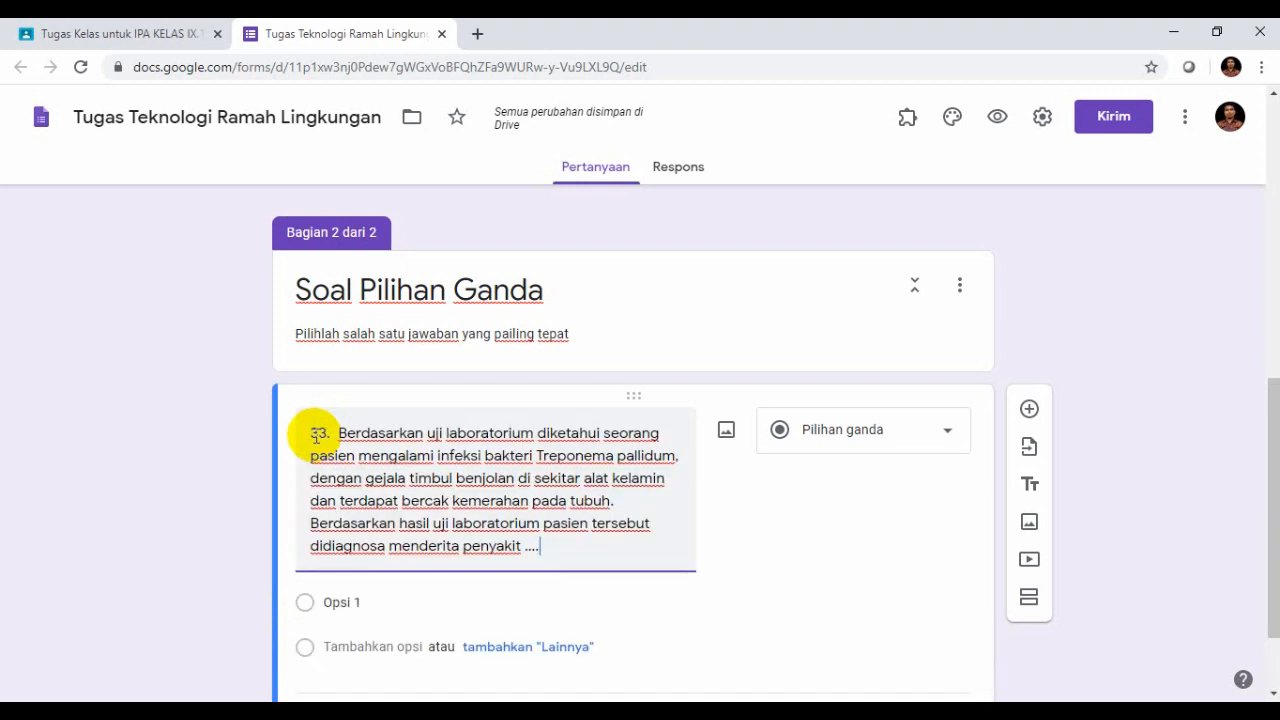
Remove the number "33." from the start of the pasted question text.
click(337, 432)
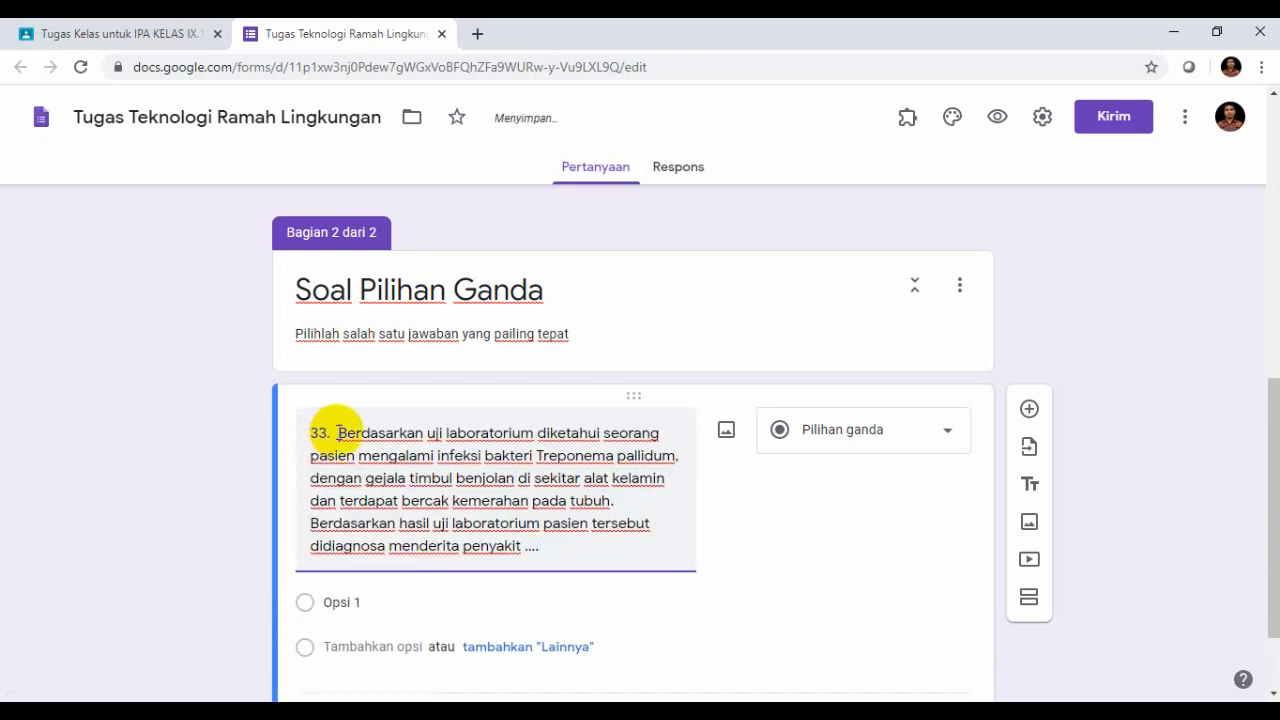
key(BackSpace)
key(BackSpace)
key(BackSpace)
key(BackSpace)
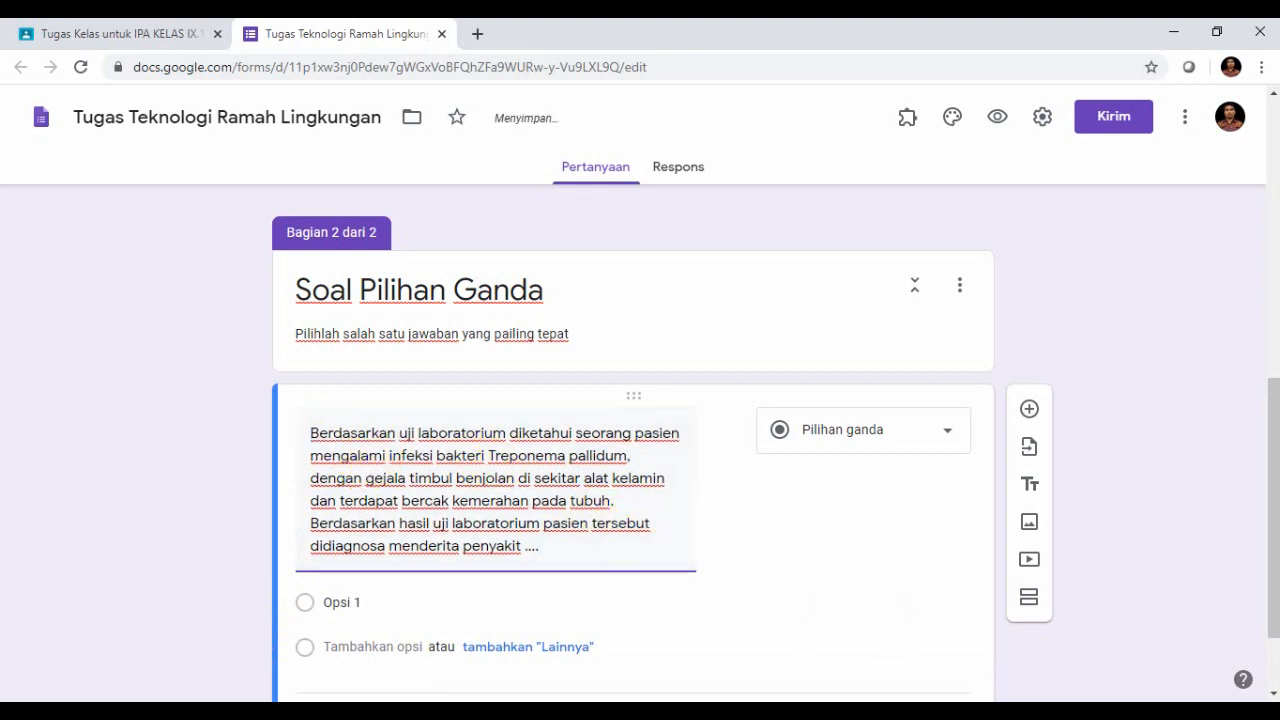
Switch to Word, copy question 33's four answer options, and remove their A–D list numbering.
scroll(1266, 400, down, 1)
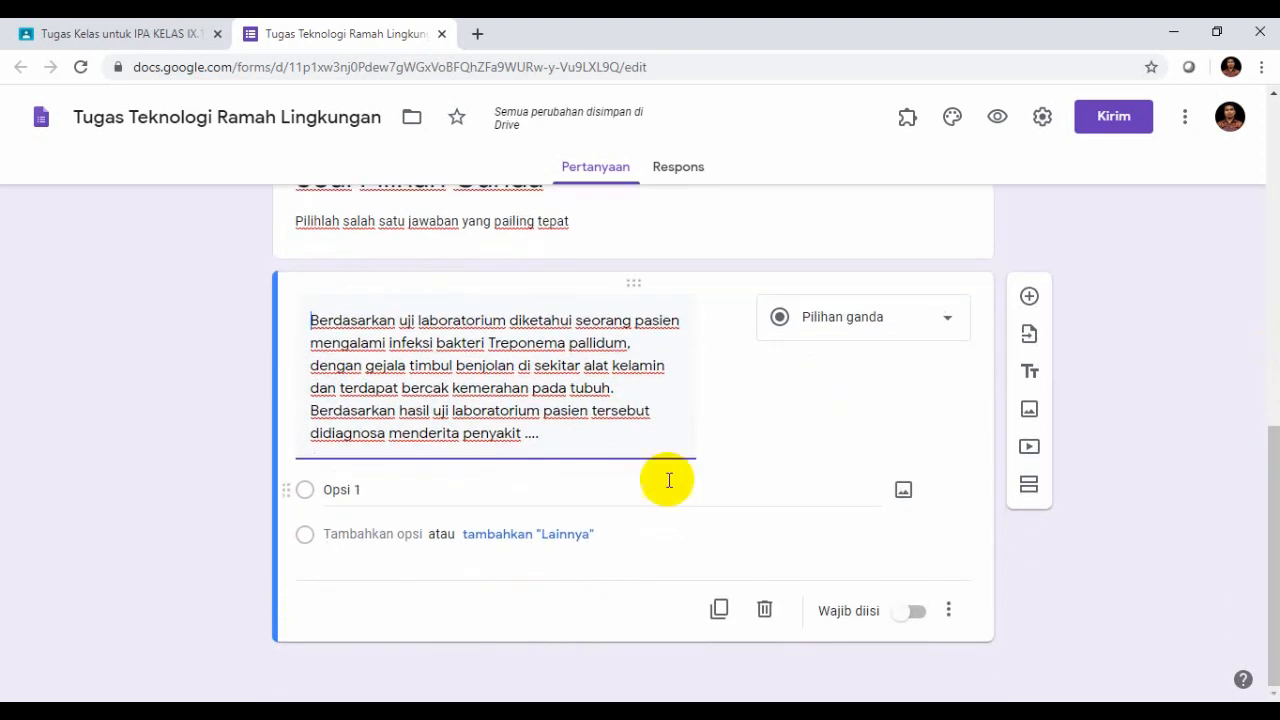
click(376, 488)
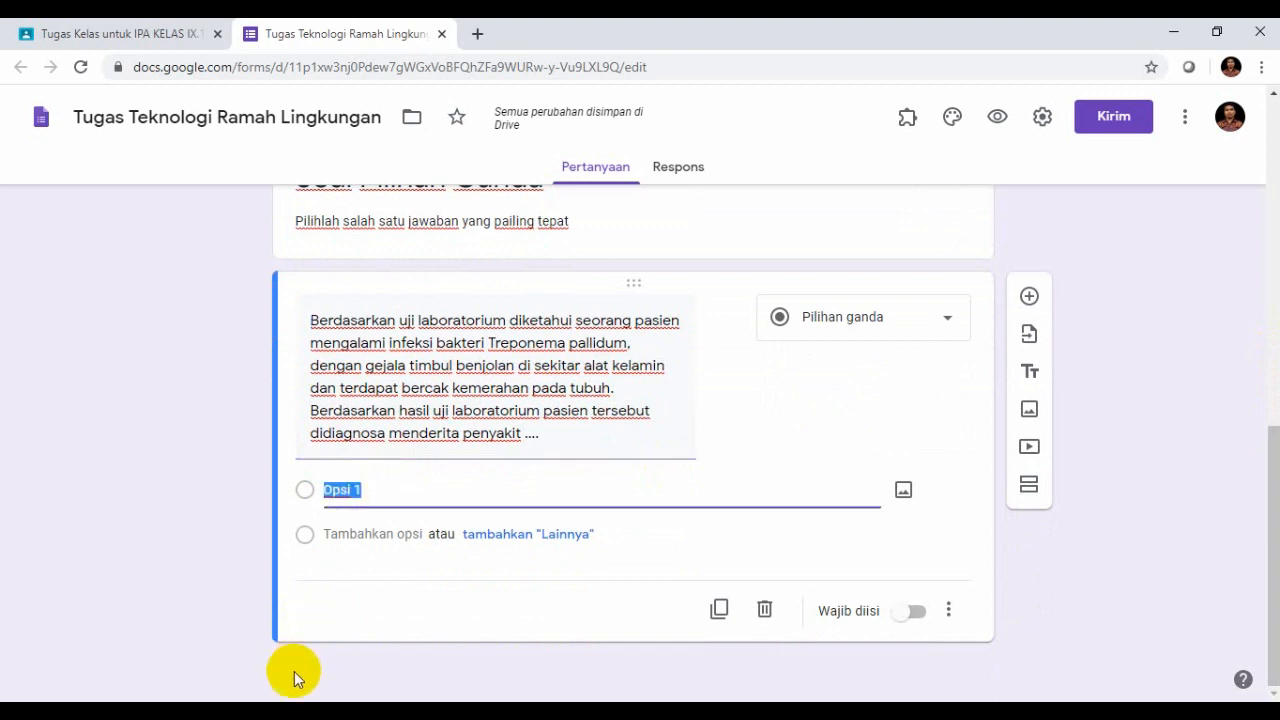
key(alt+Tab)
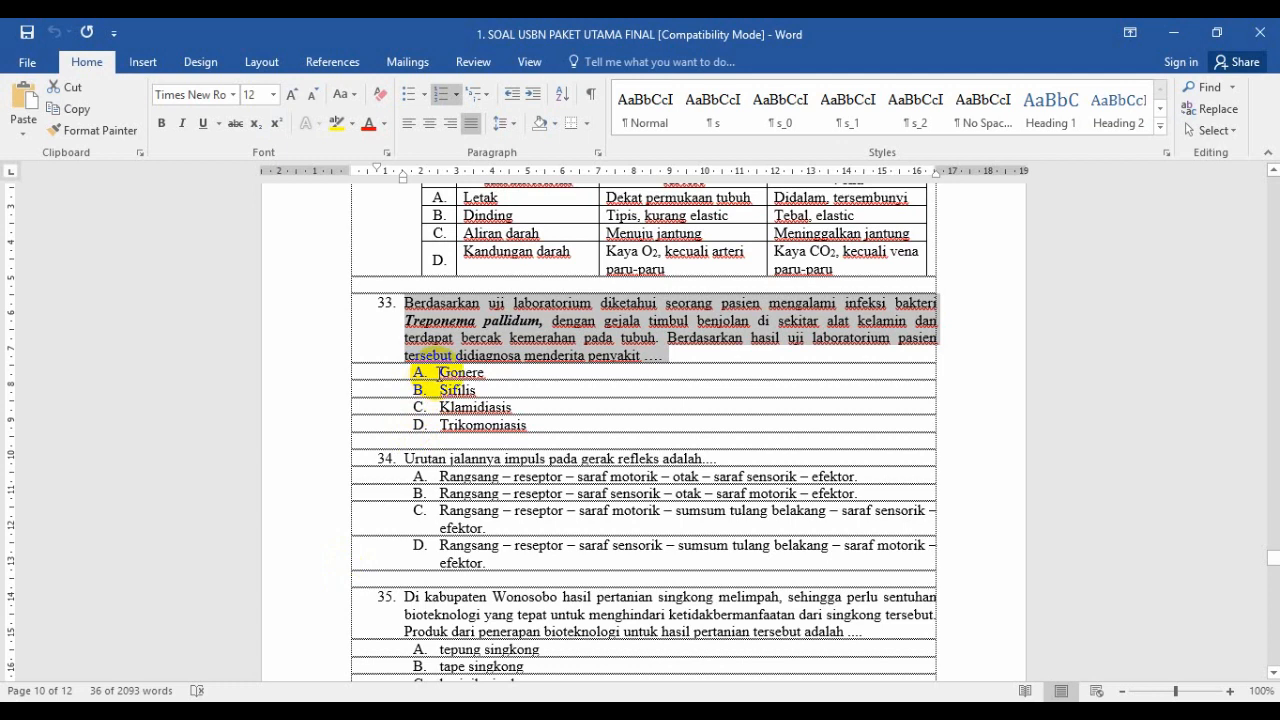
drag(436, 373, 538, 427)
key(ctrl+c)
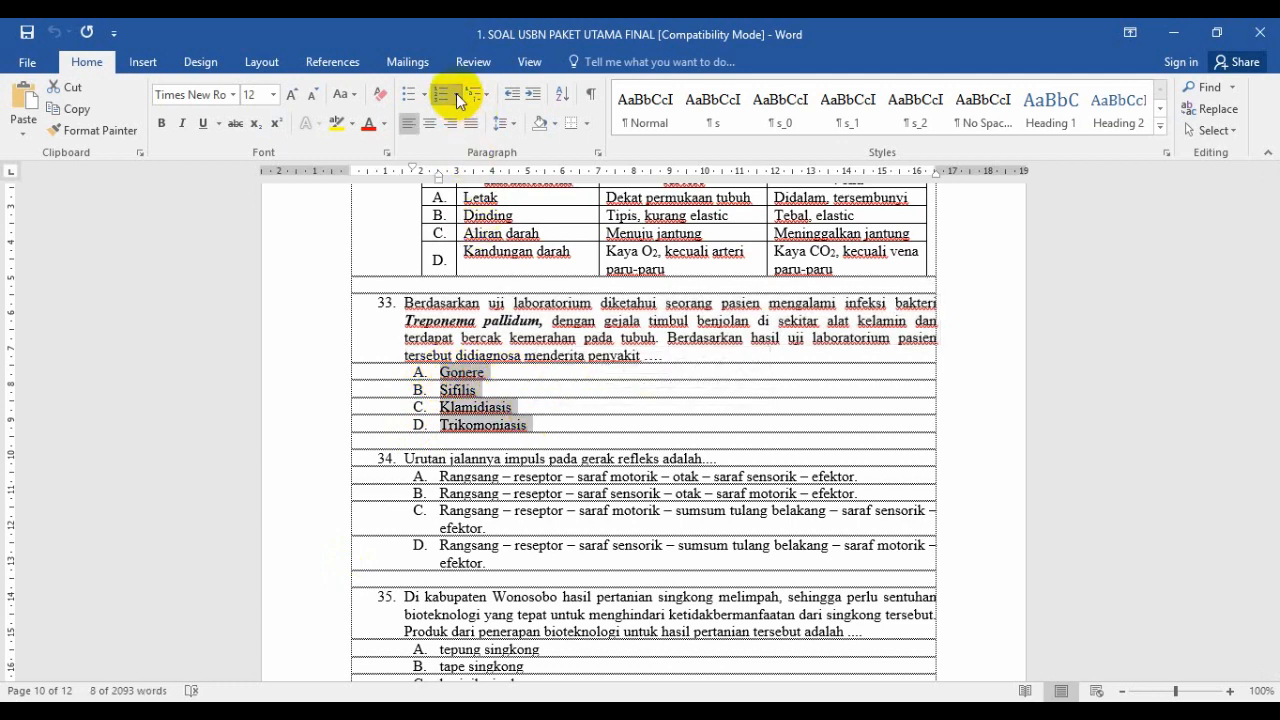
click(456, 95)
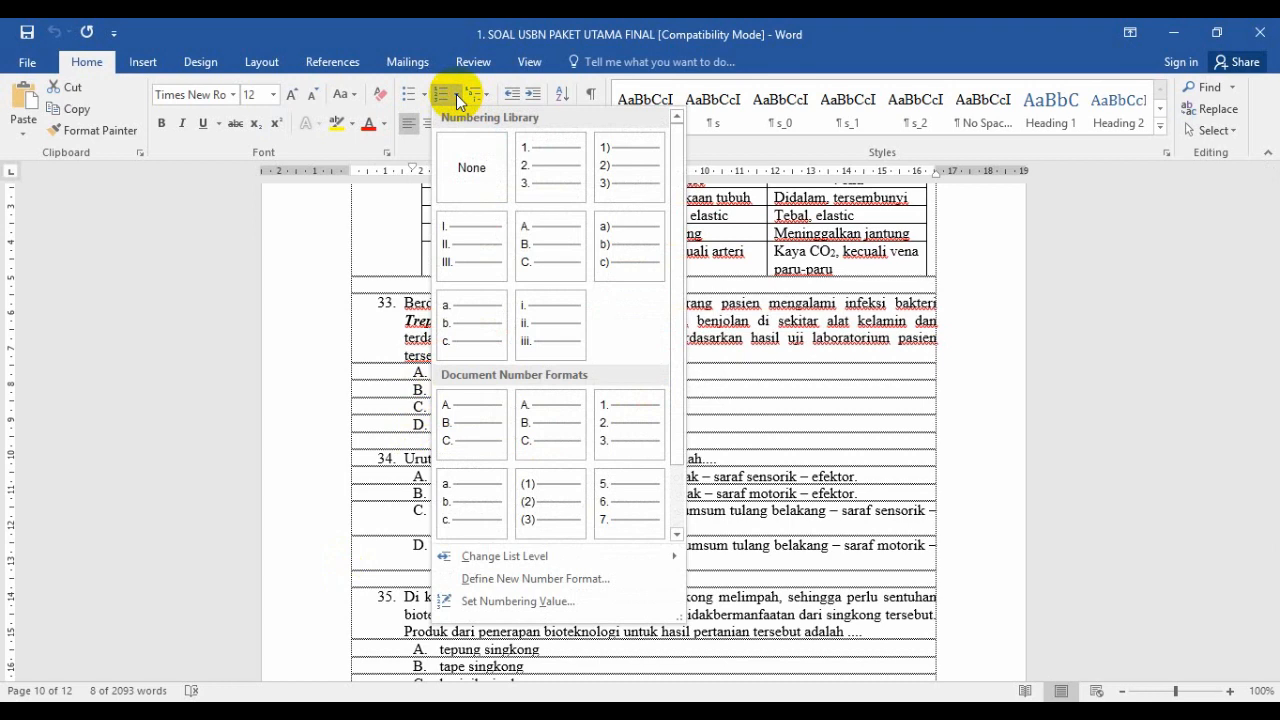
click(464, 160)
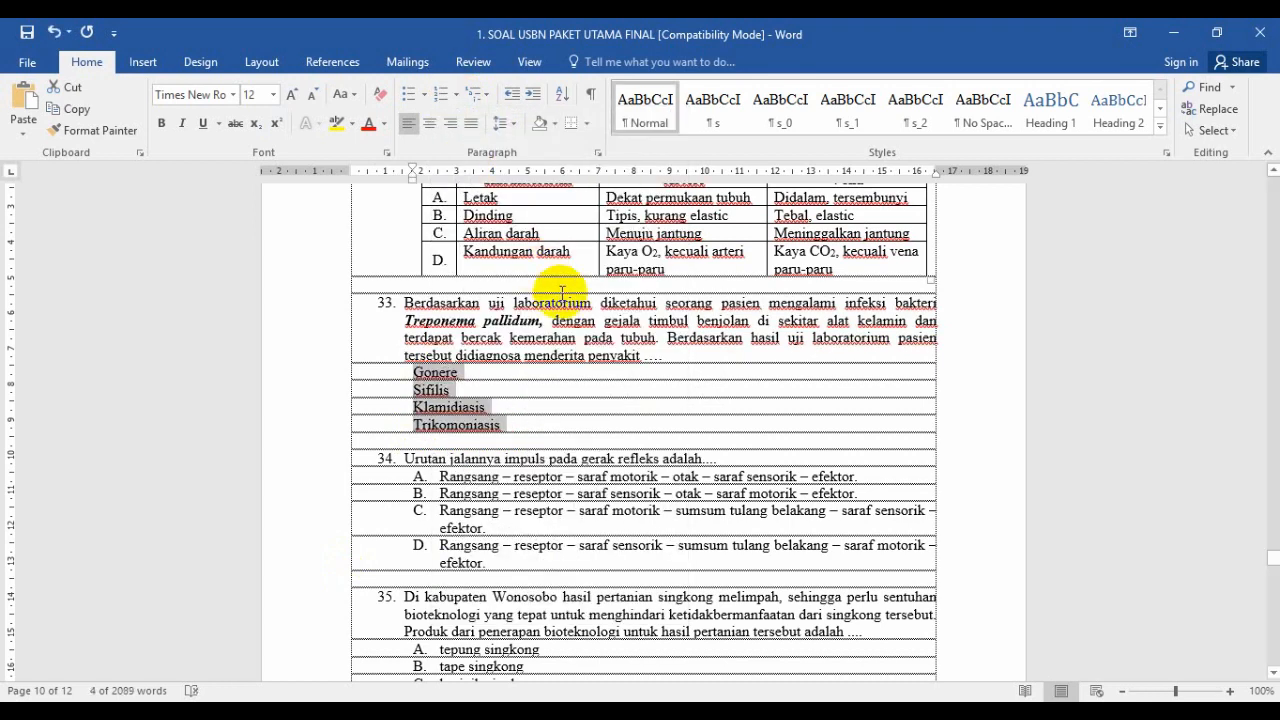
Back in Google Forms, replace Opsi 1 with the copied options Gonere, Sifilis, Klamidiasis and Trikomoniasis, and make the question required.
click(202, 710)
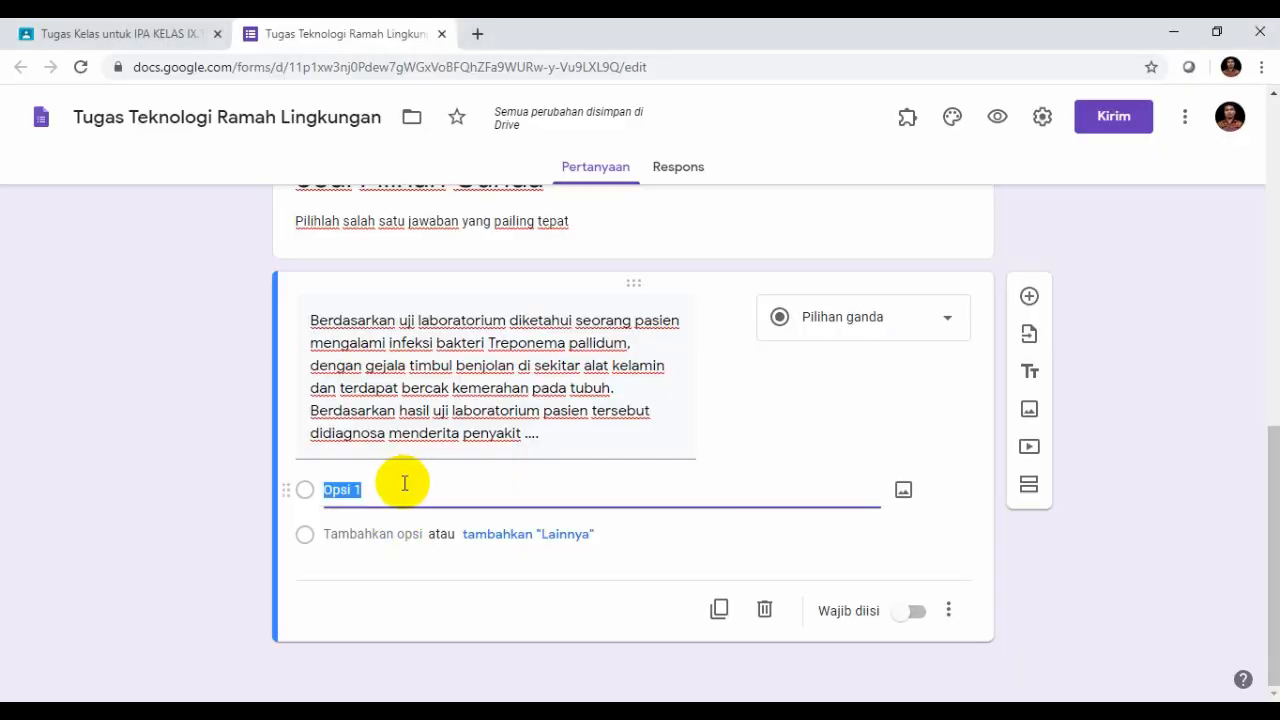
key(ctrl+v)
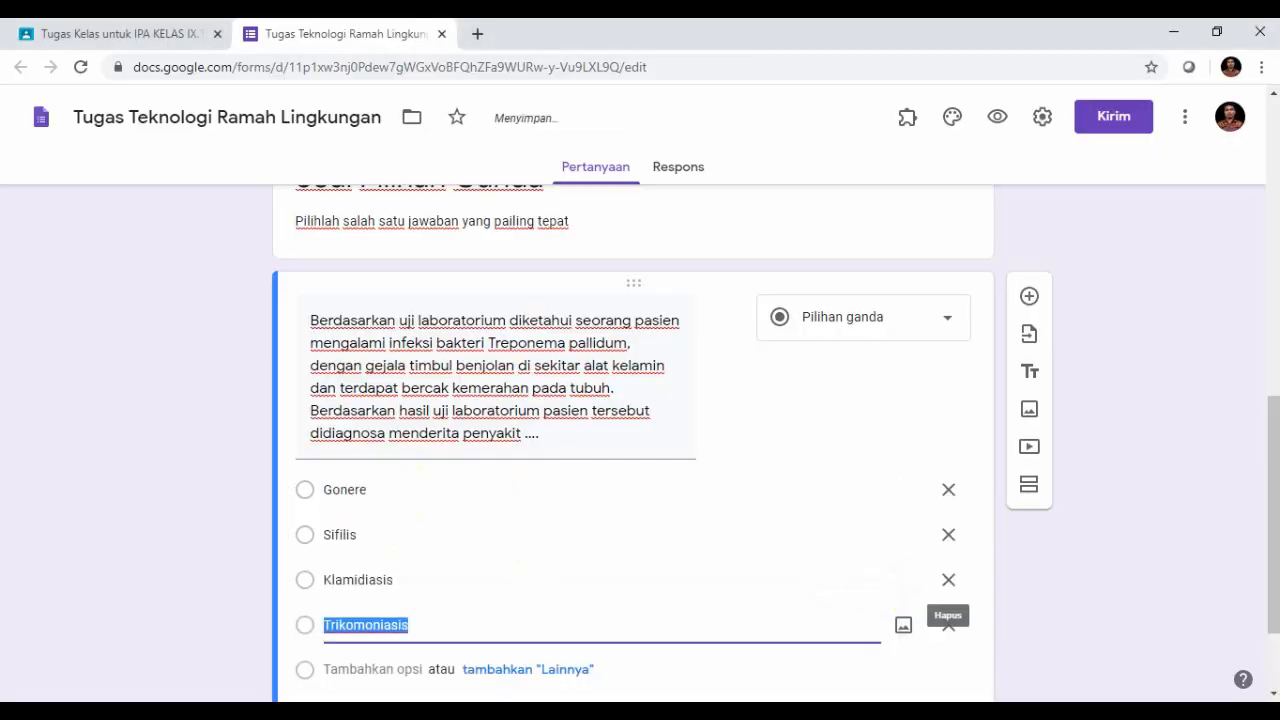
drag(1266, 557, 1200, 614)
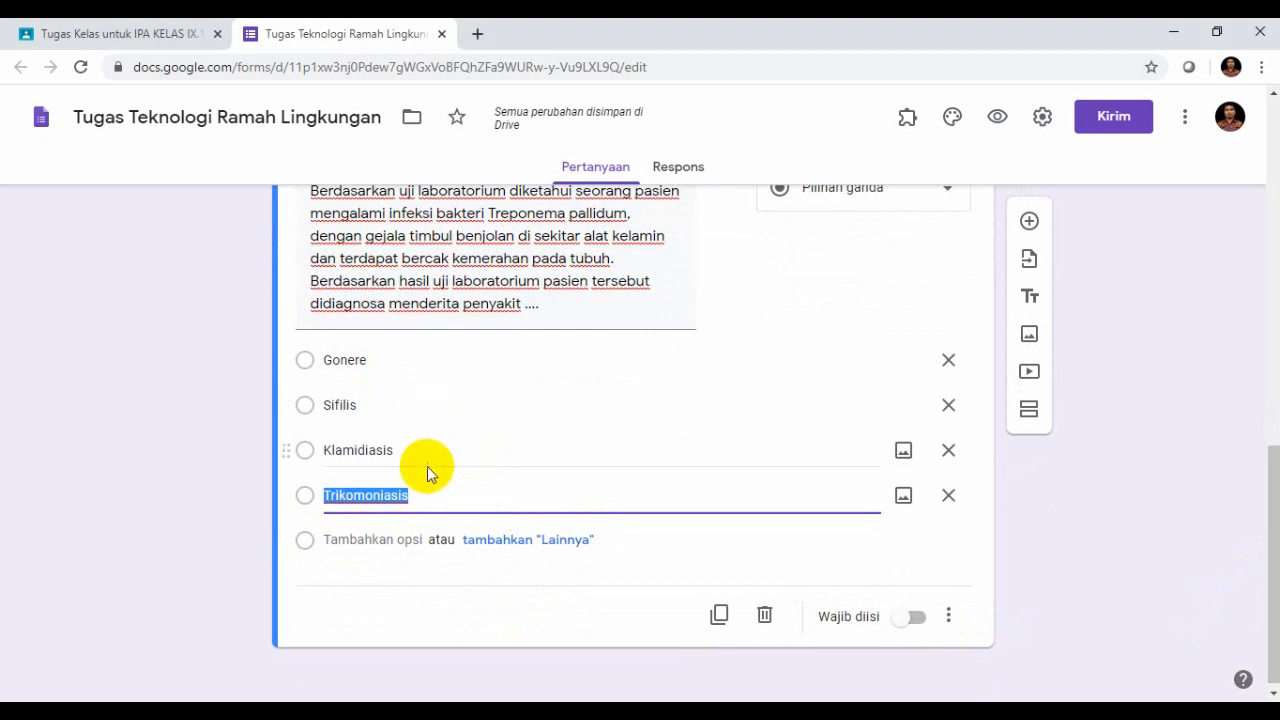
click(918, 620)
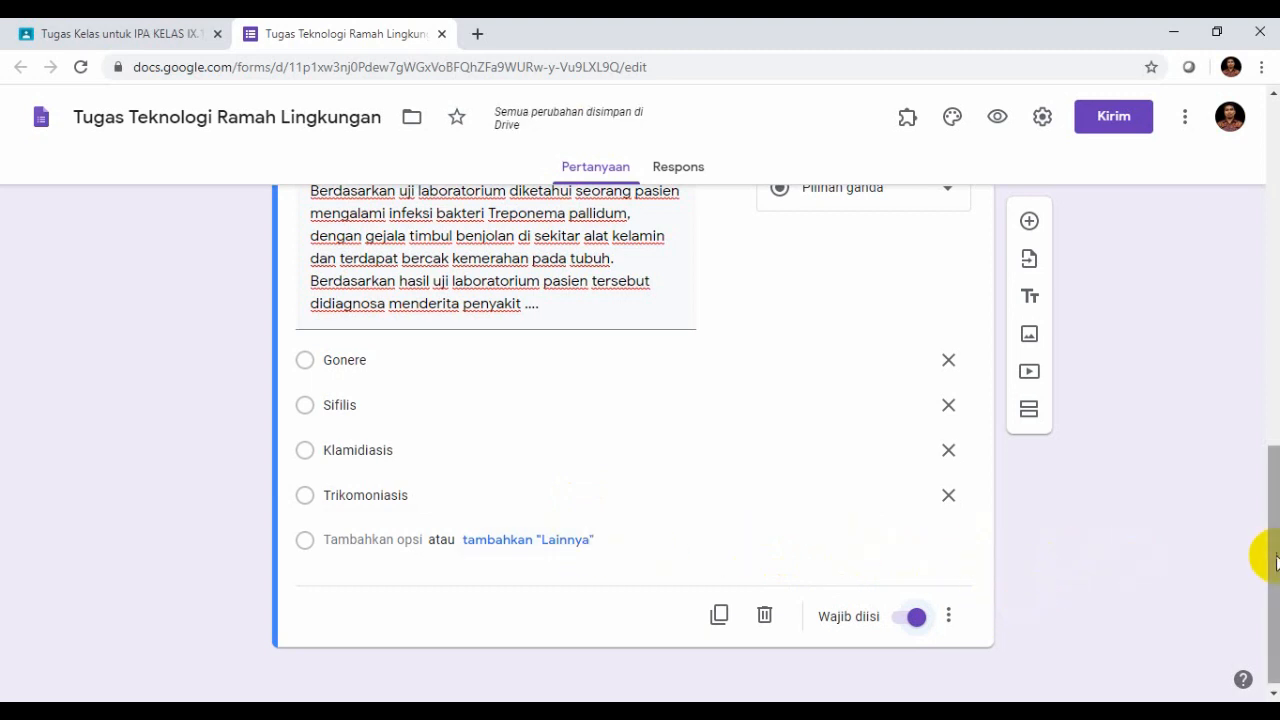
drag(1270, 552, 1276, 502)
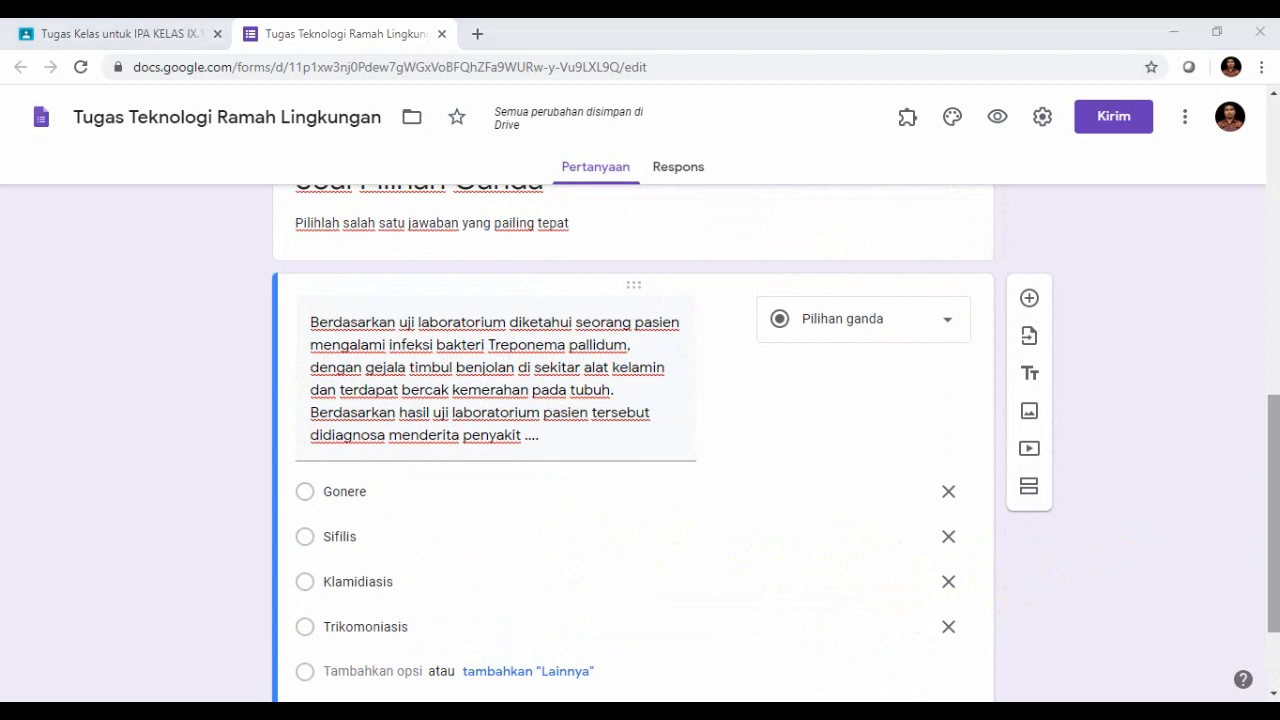
In the form's presentation settings, enable Acak urutan pertanyaan and disable Tampilkan link untuk menyerahkan tanggapan lain.
click(1045, 118)
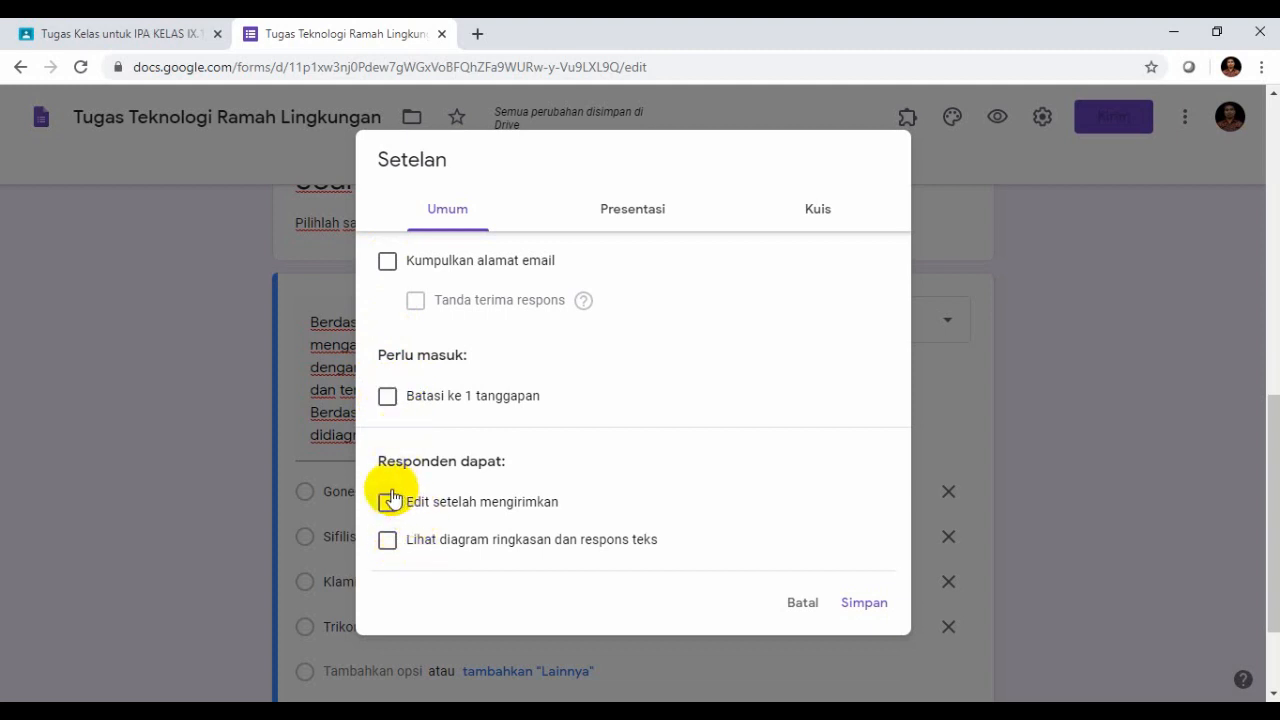
click(634, 210)
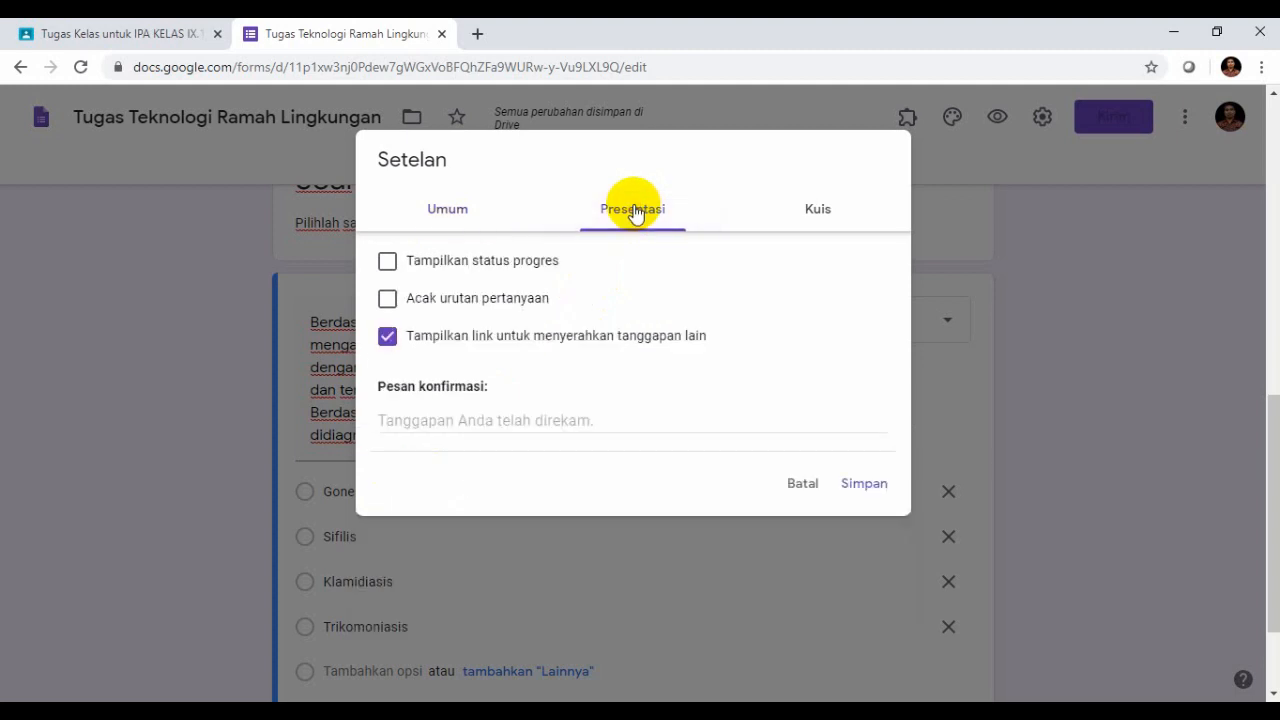
click(388, 302)
click(389, 338)
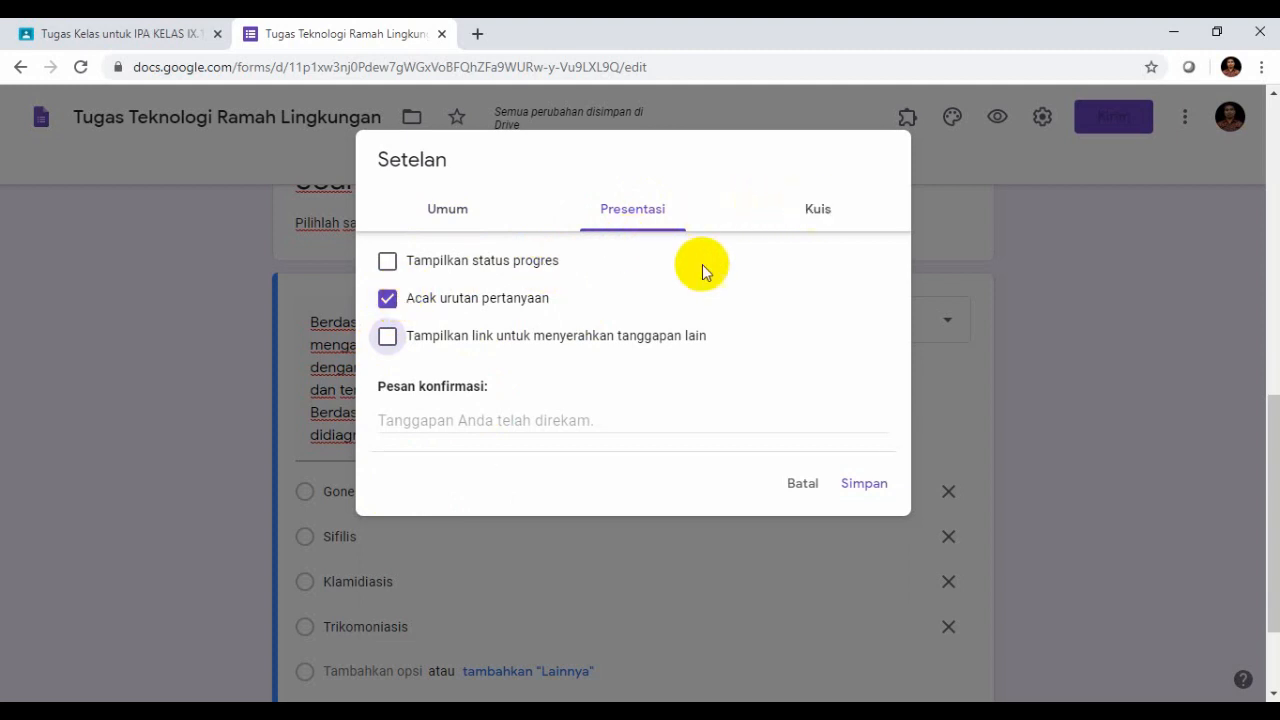
Set the form's confirmation message to "Terima Kasih anda telah menjawab soal ini".
click(404, 418)
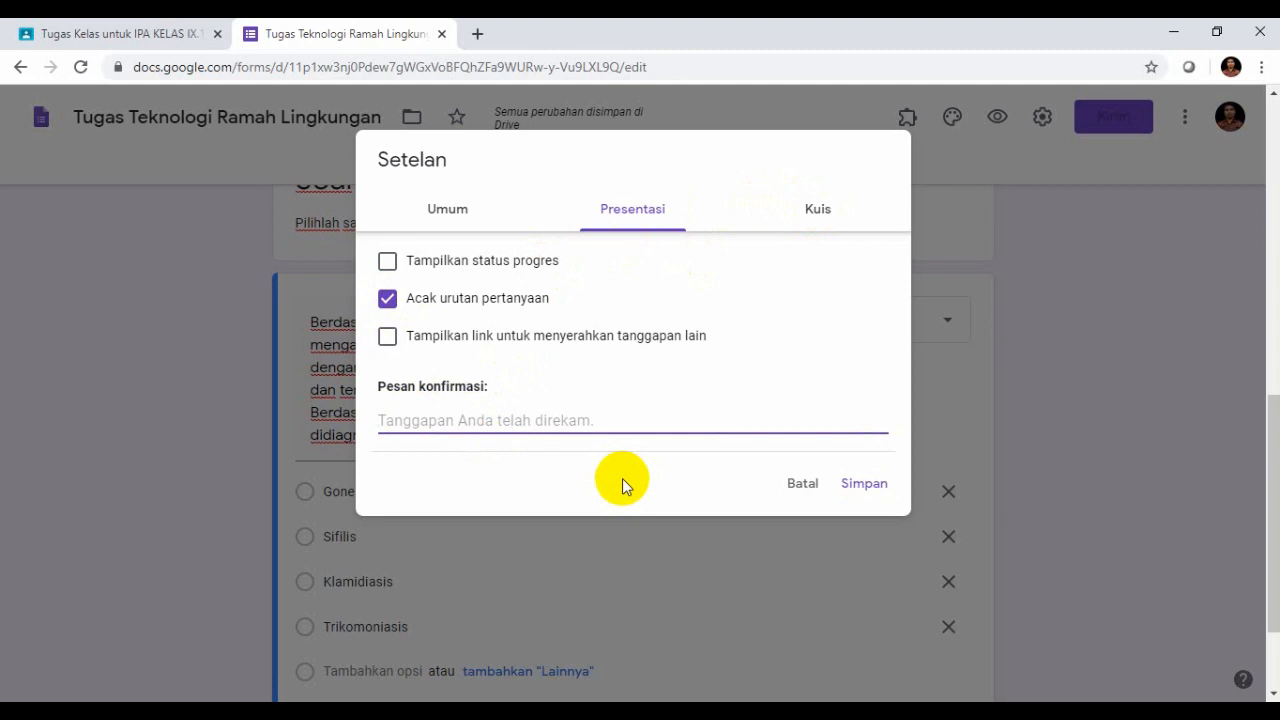
text(Terima Kad)
key(BackSpace)
text(sih )
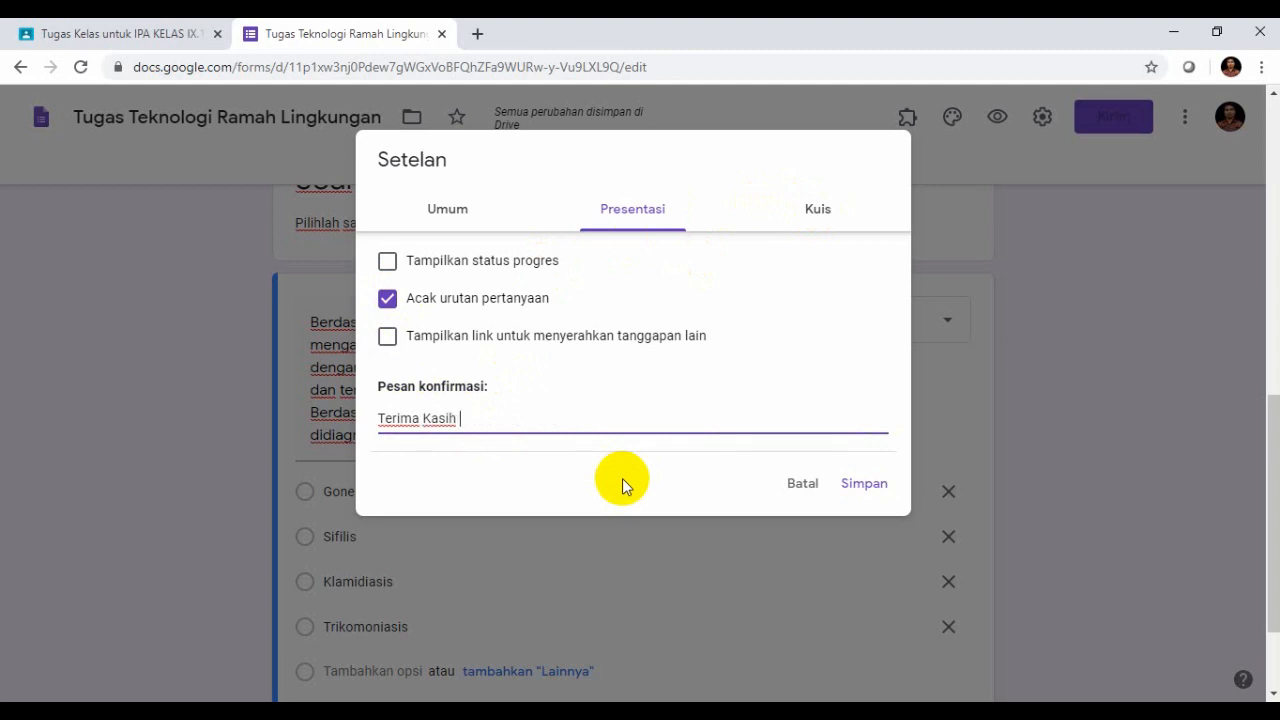
text(anda telah menjawab)
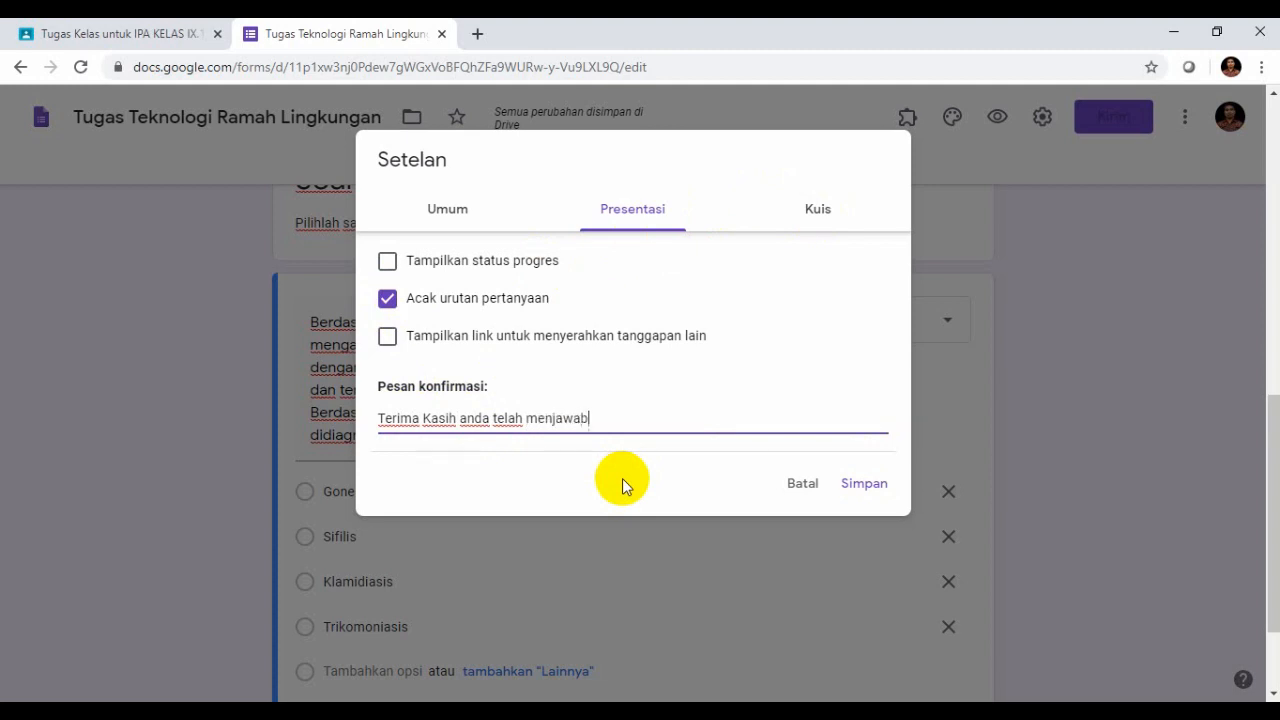
text( soal ini)
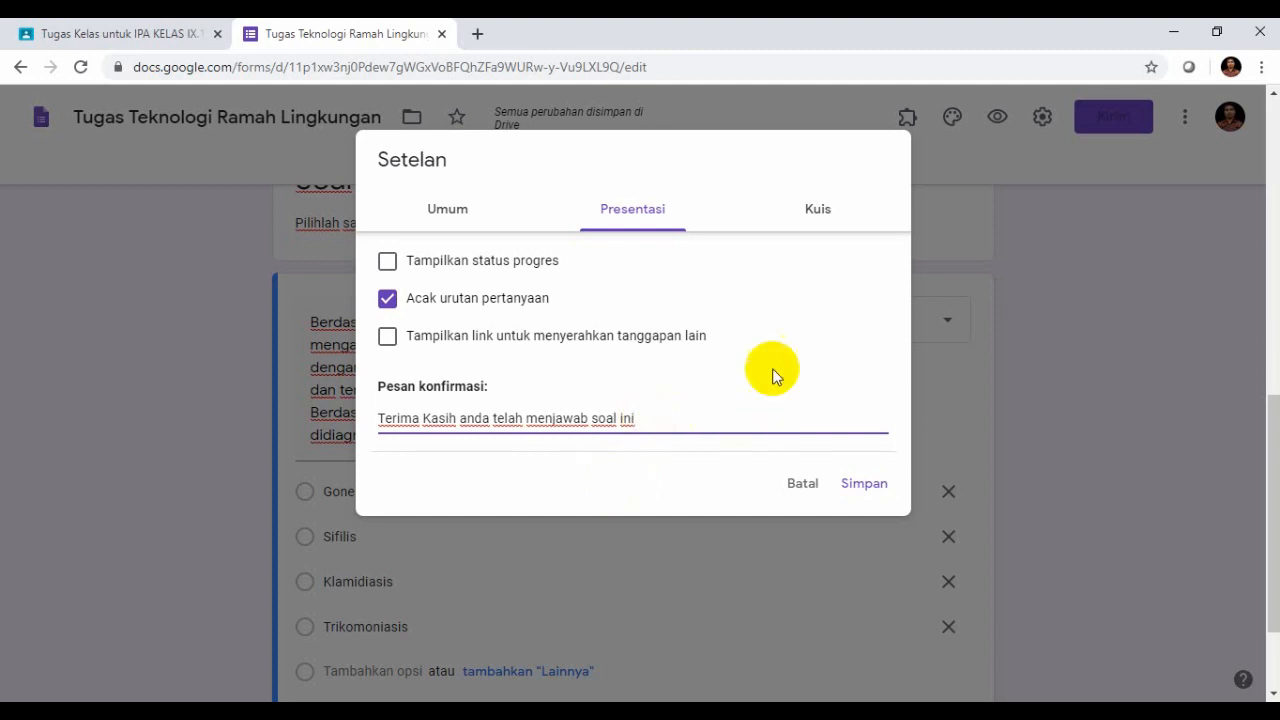
Turn the form into a quiz with Jadikan ini sebagai kuis and save the settings.
click(820, 211)
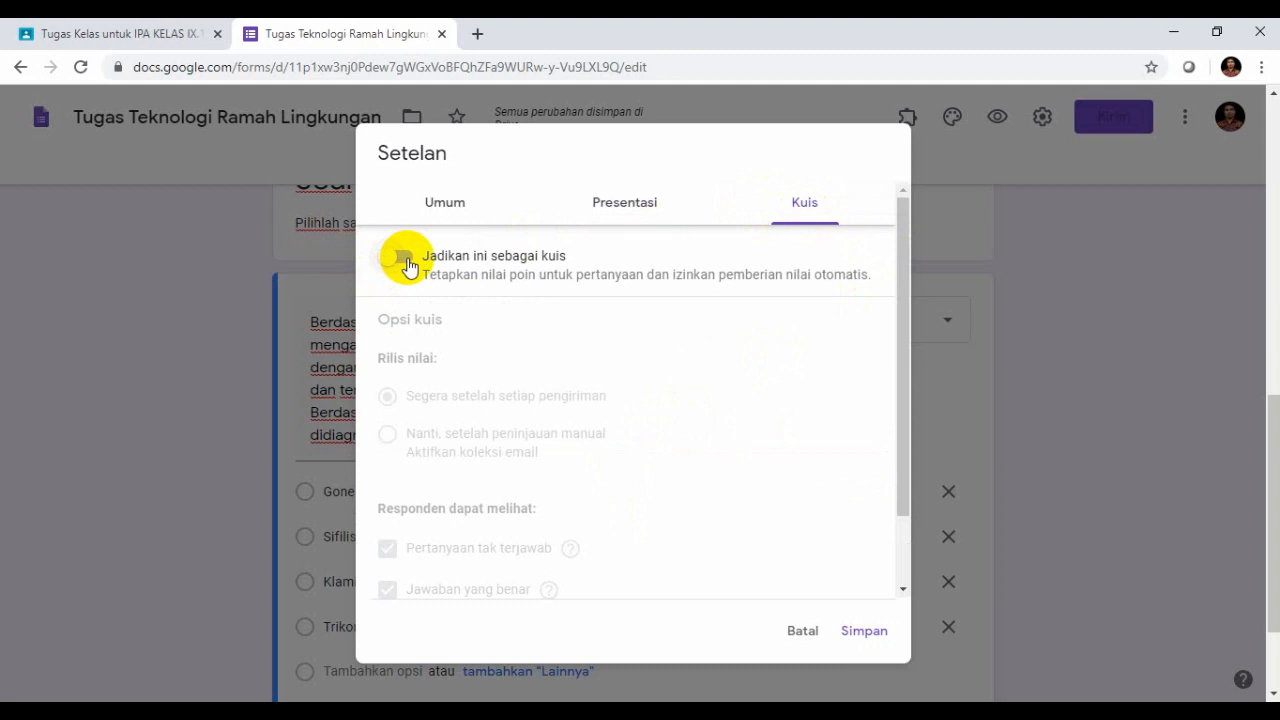
click(404, 260)
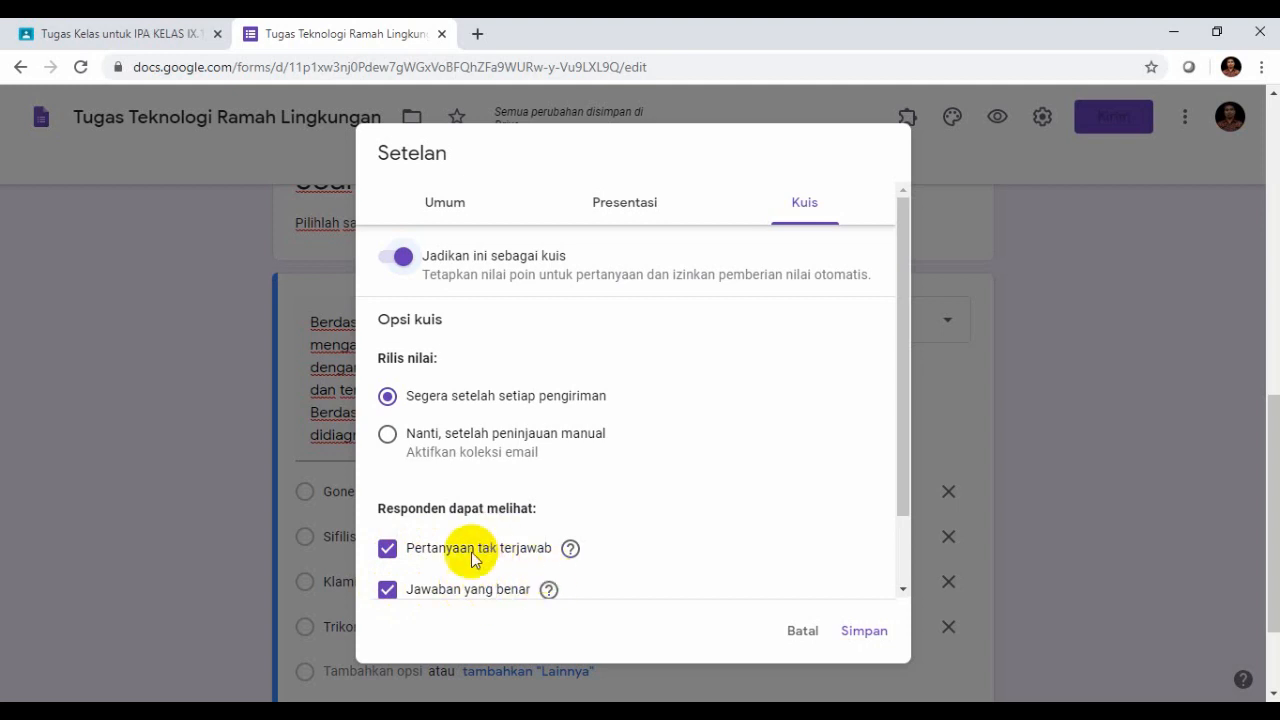
mouse_move(548, 589)
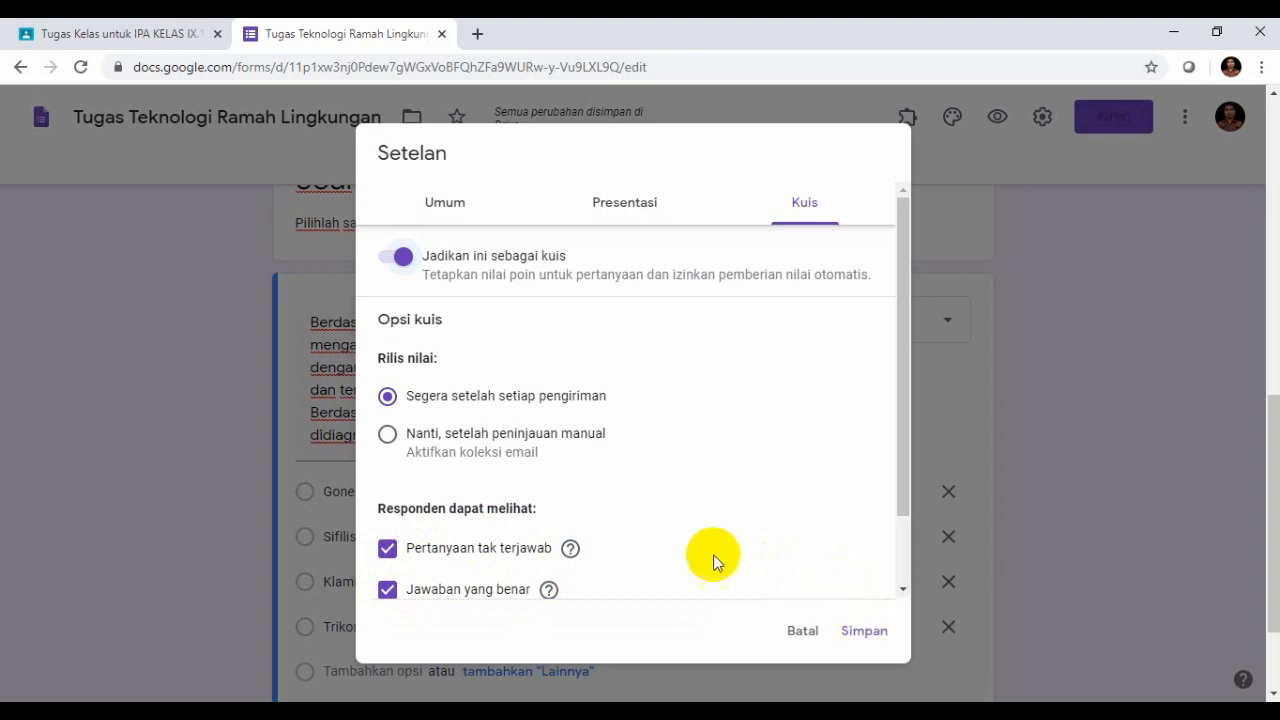
click(861, 634)
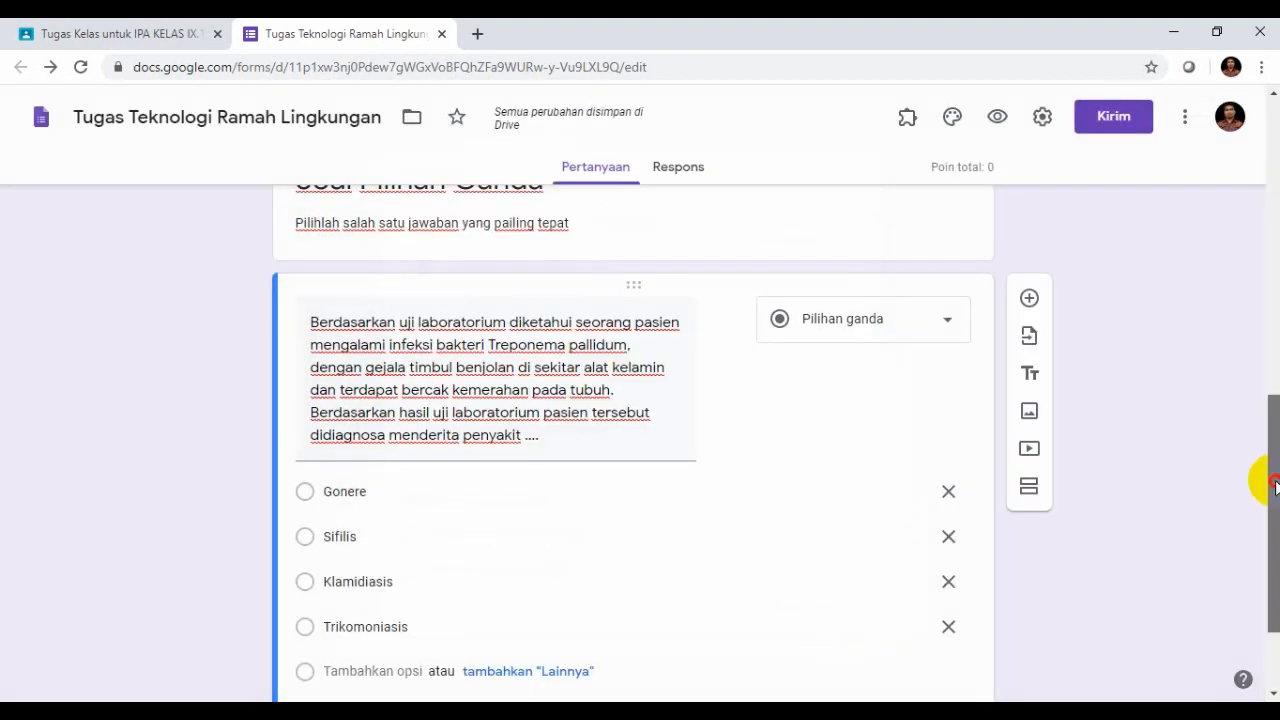
In the Treponema pallidum question's answer key, mark Gonere as correct, set its value to 50 points, and finish the key.
scroll(1270, 480, down, 2)
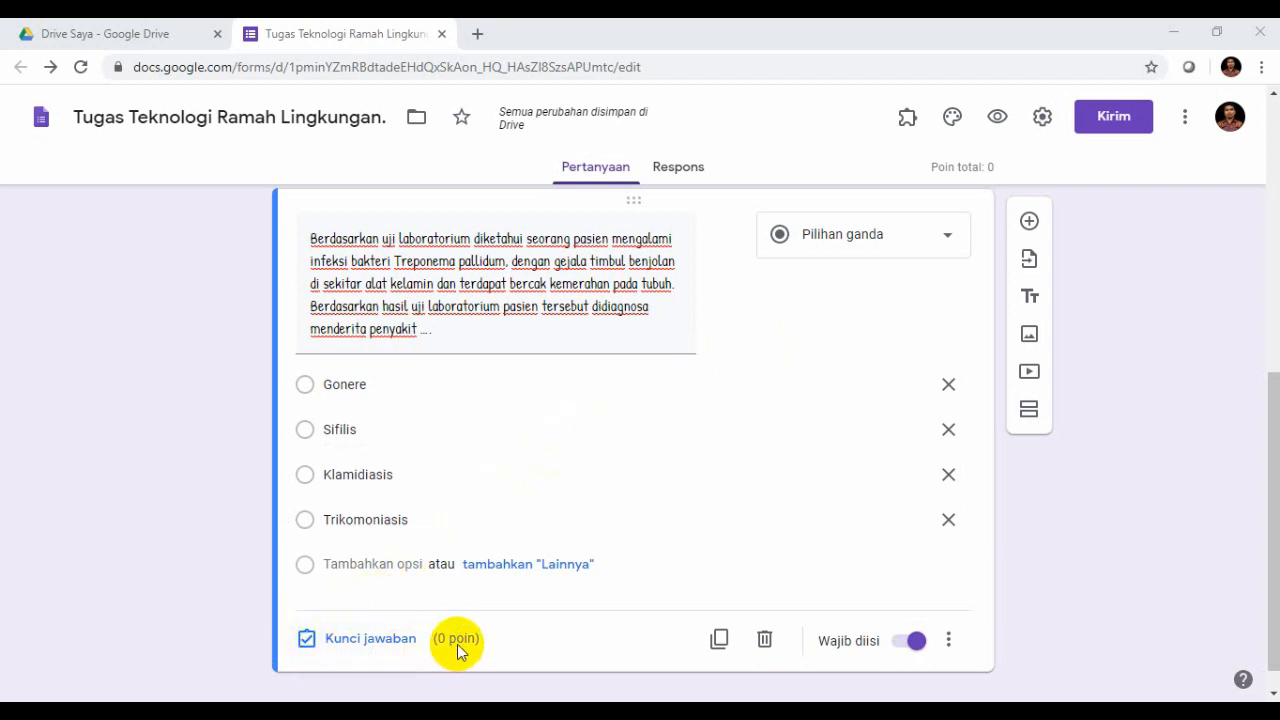
click(372, 645)
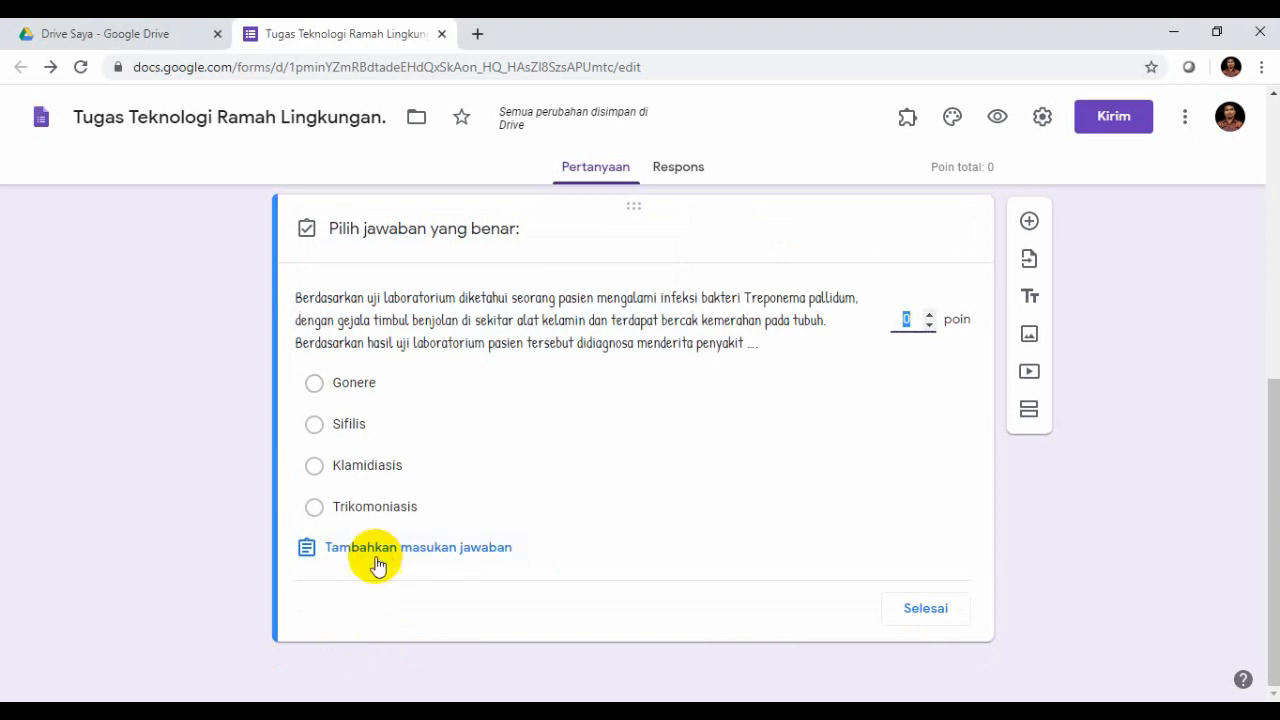
click(314, 385)
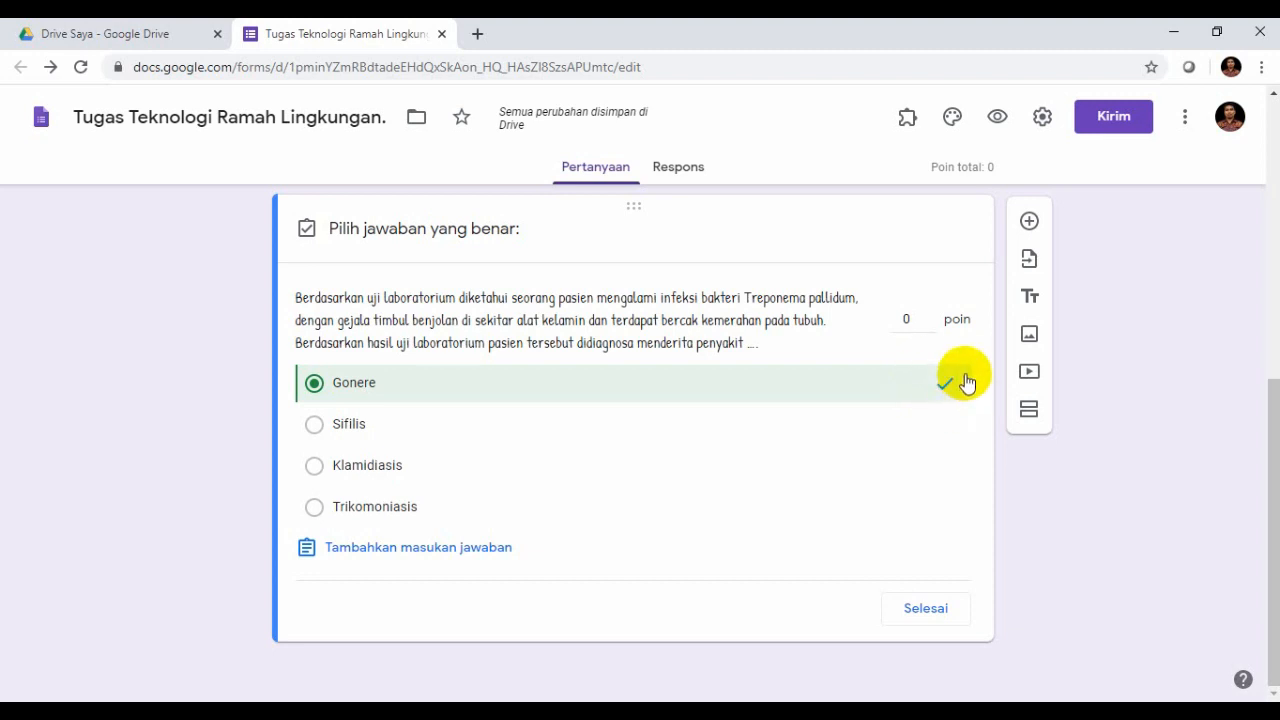
click(910, 318)
click(913, 320)
key(BackSpace)
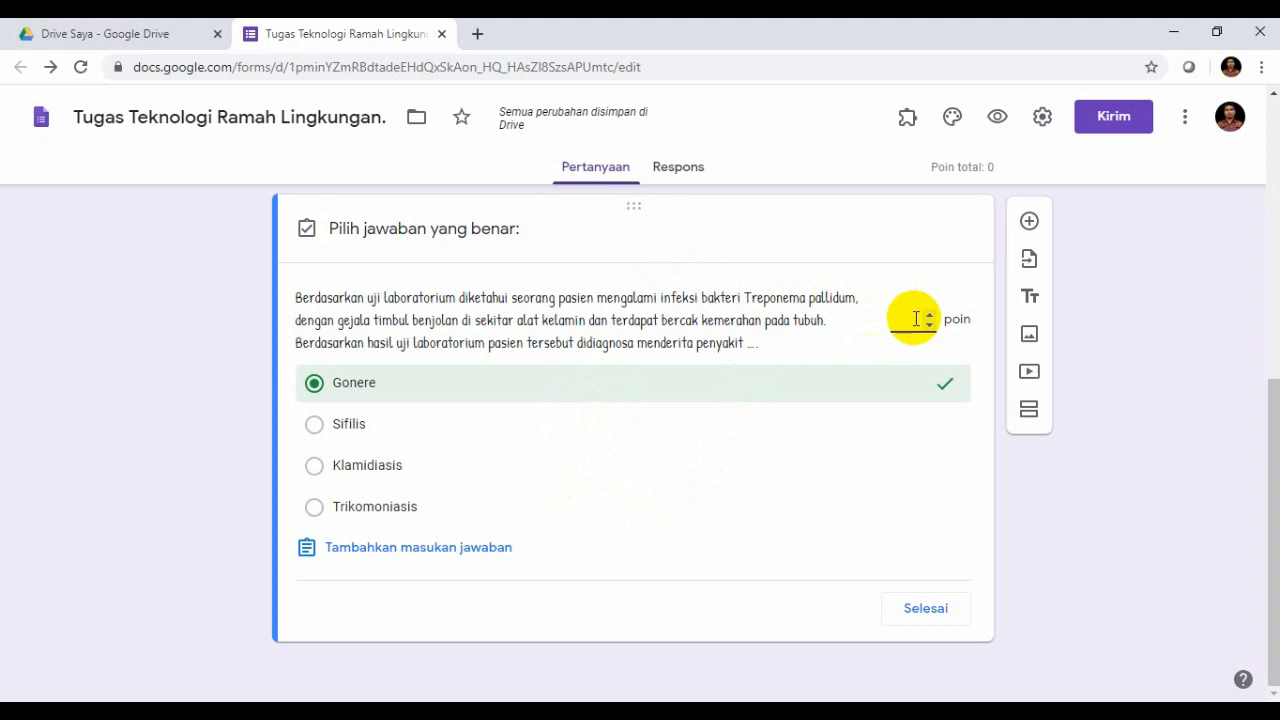
text(50)
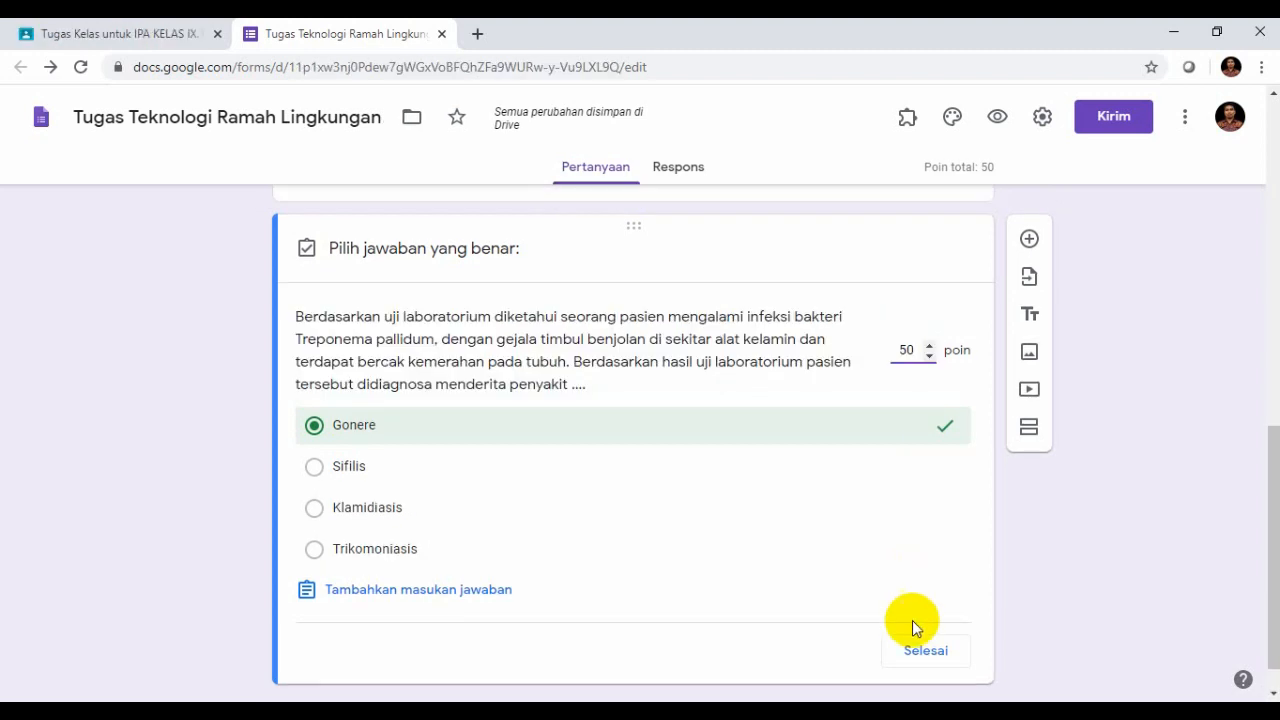
click(918, 650)
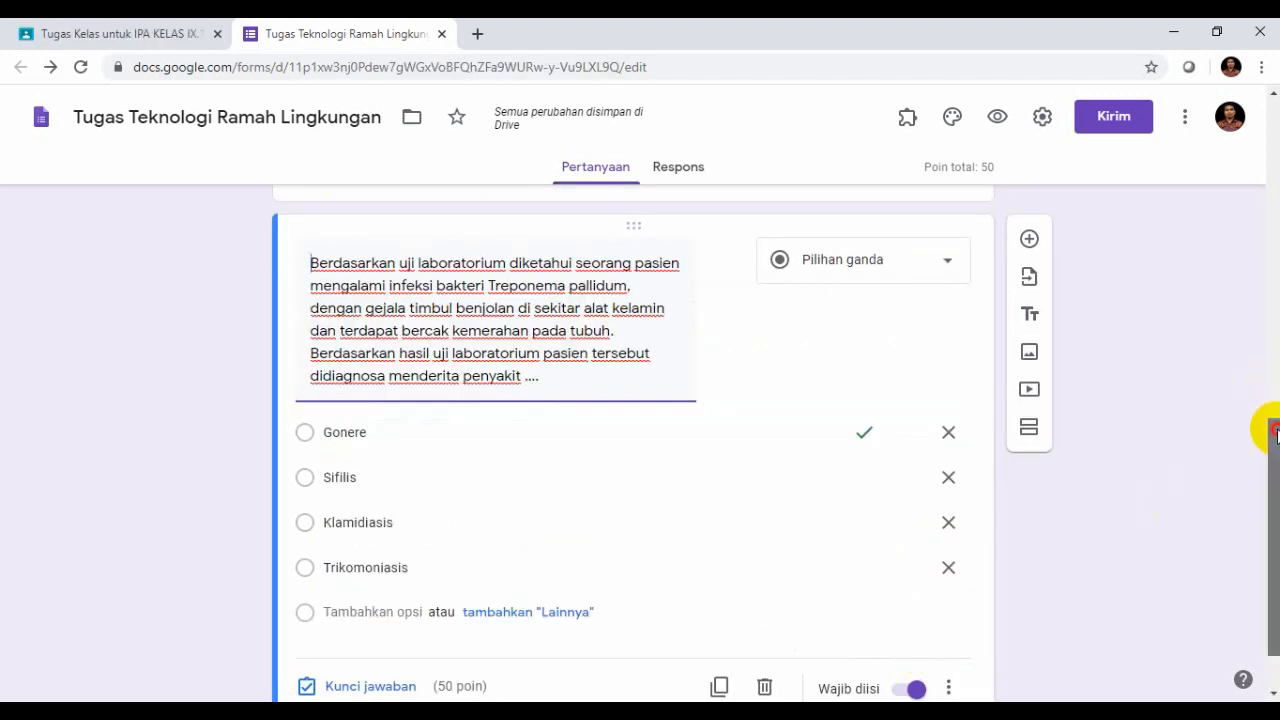
Add a new multiple-choice question and paste in its title the text of question 35 about Wonosobo's singkong harvest, copied from the Word document.
drag(1273, 429, 1273, 489)
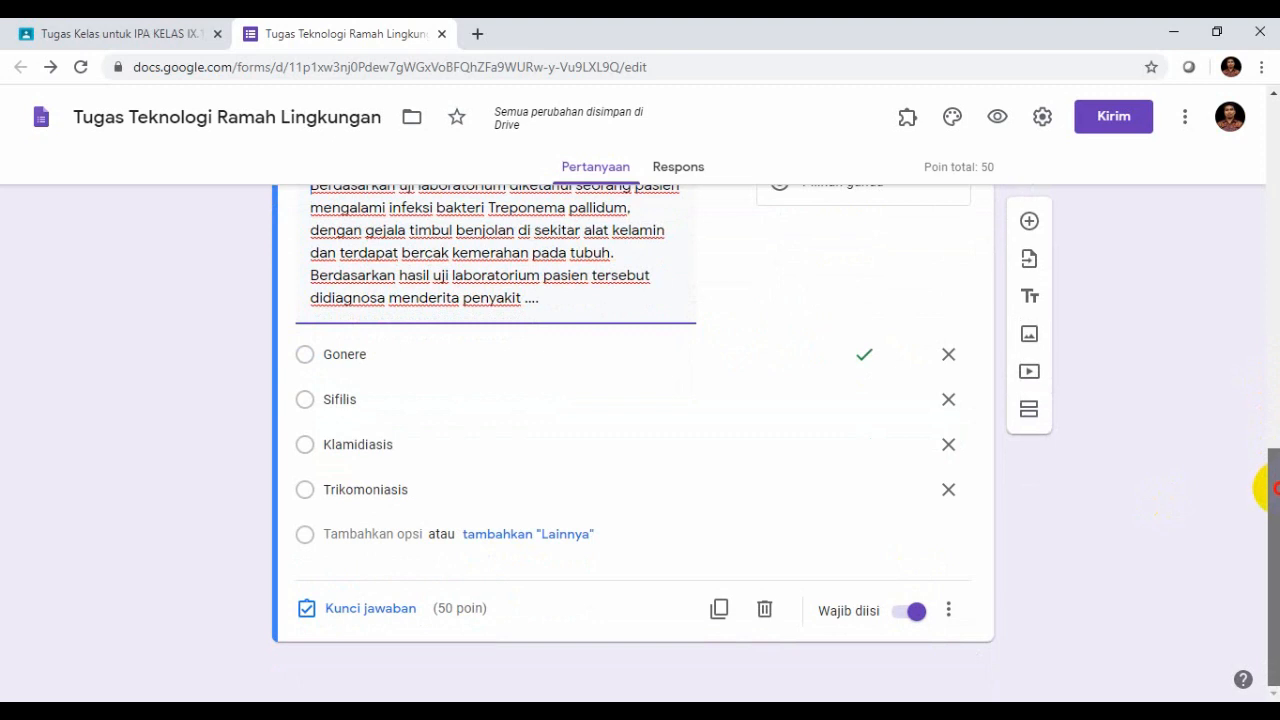
drag(1266, 473, 1266, 443)
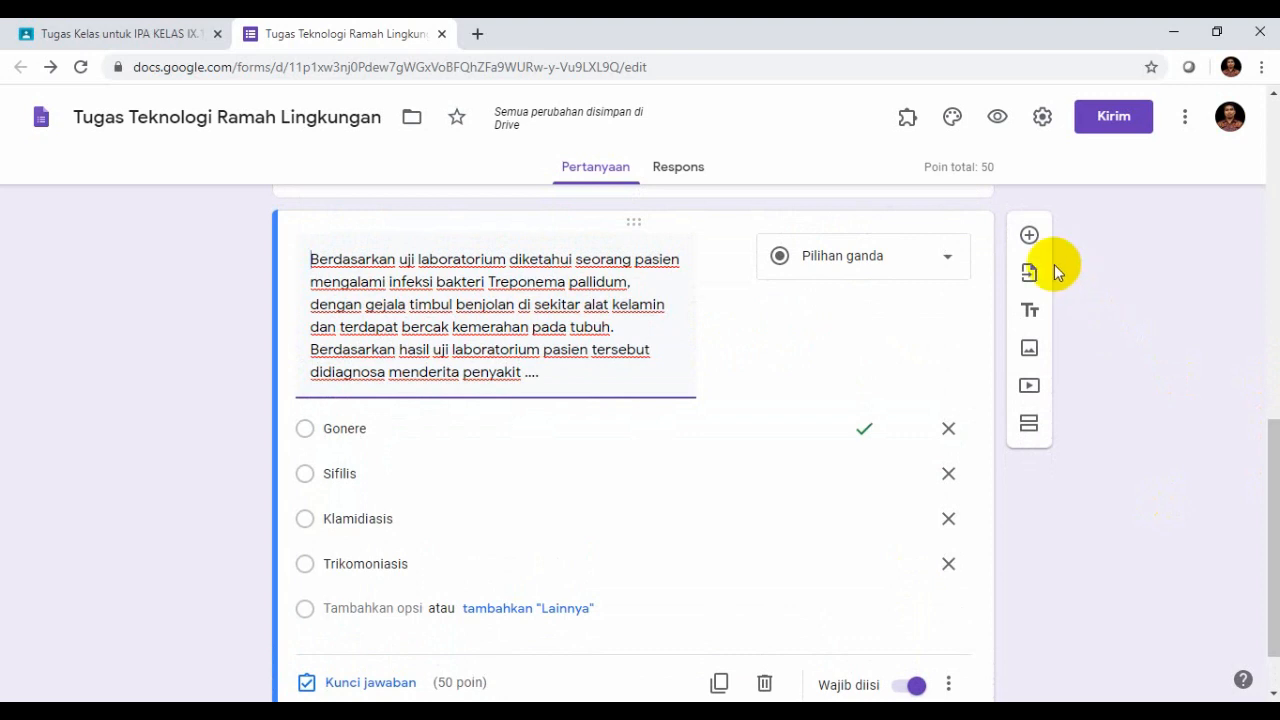
drag(1272, 430, 1268, 440)
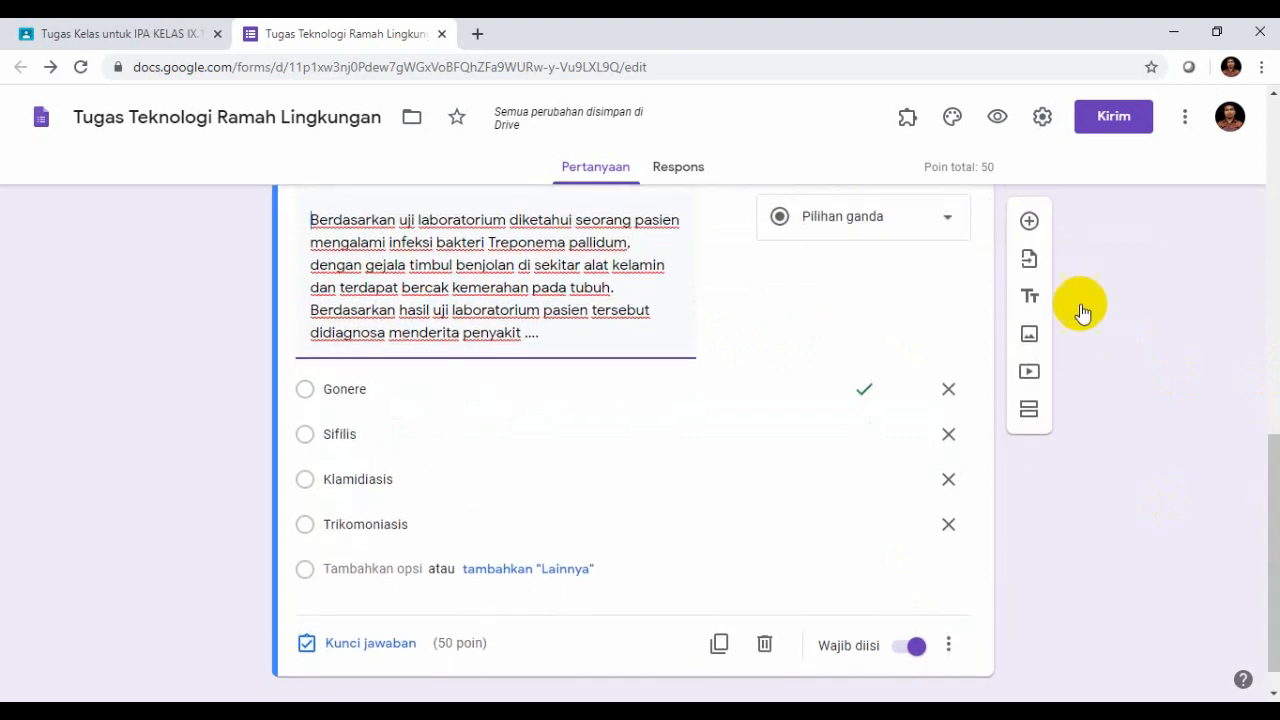
click(1028, 221)
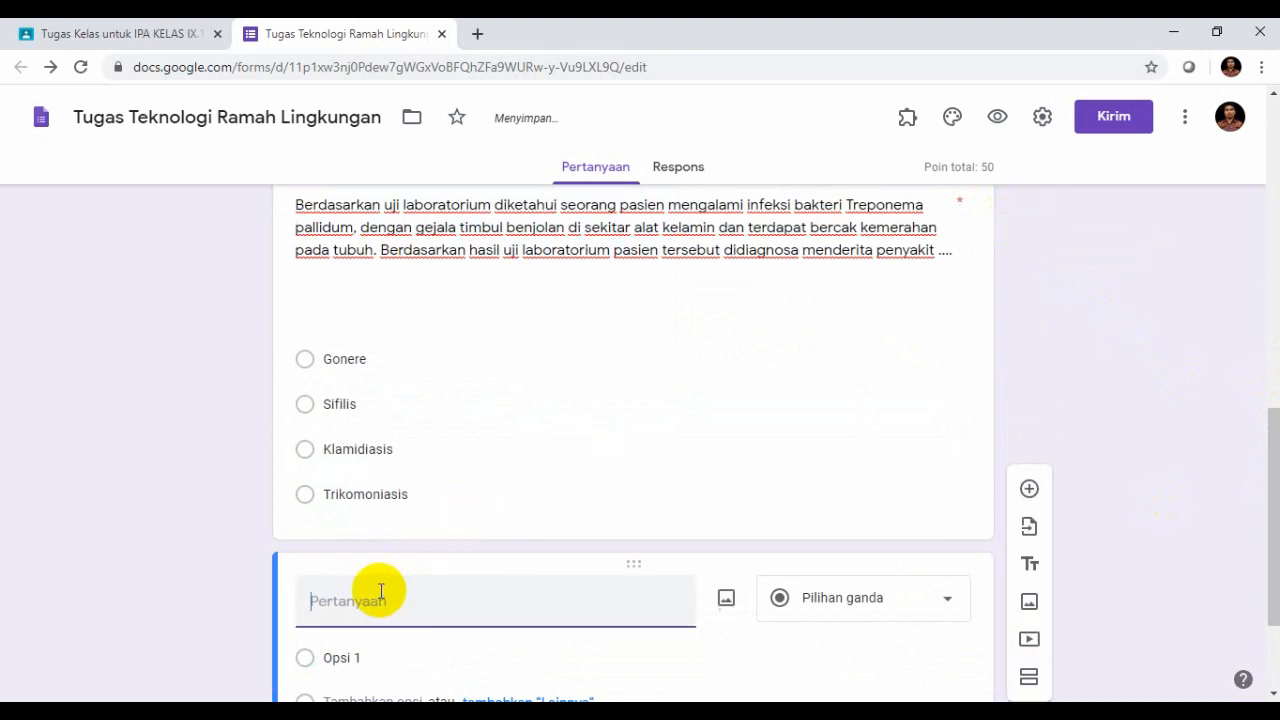
click(245, 712)
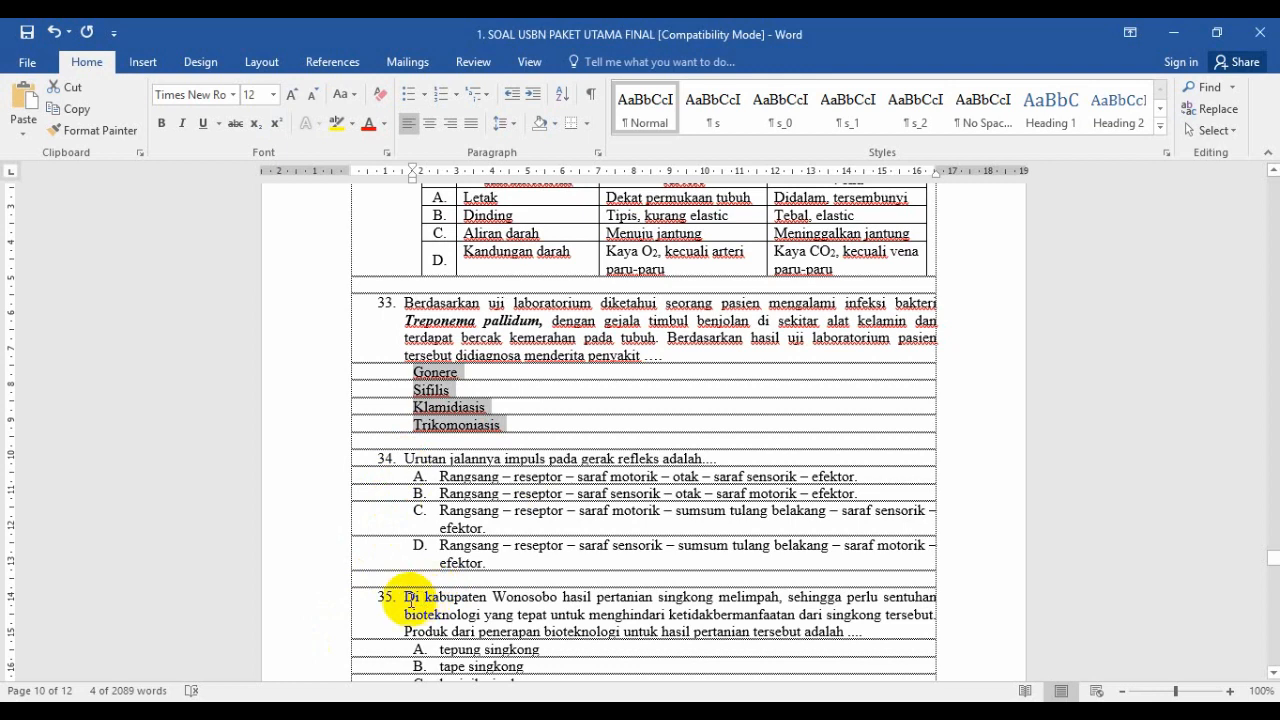
drag(409, 598, 871, 634)
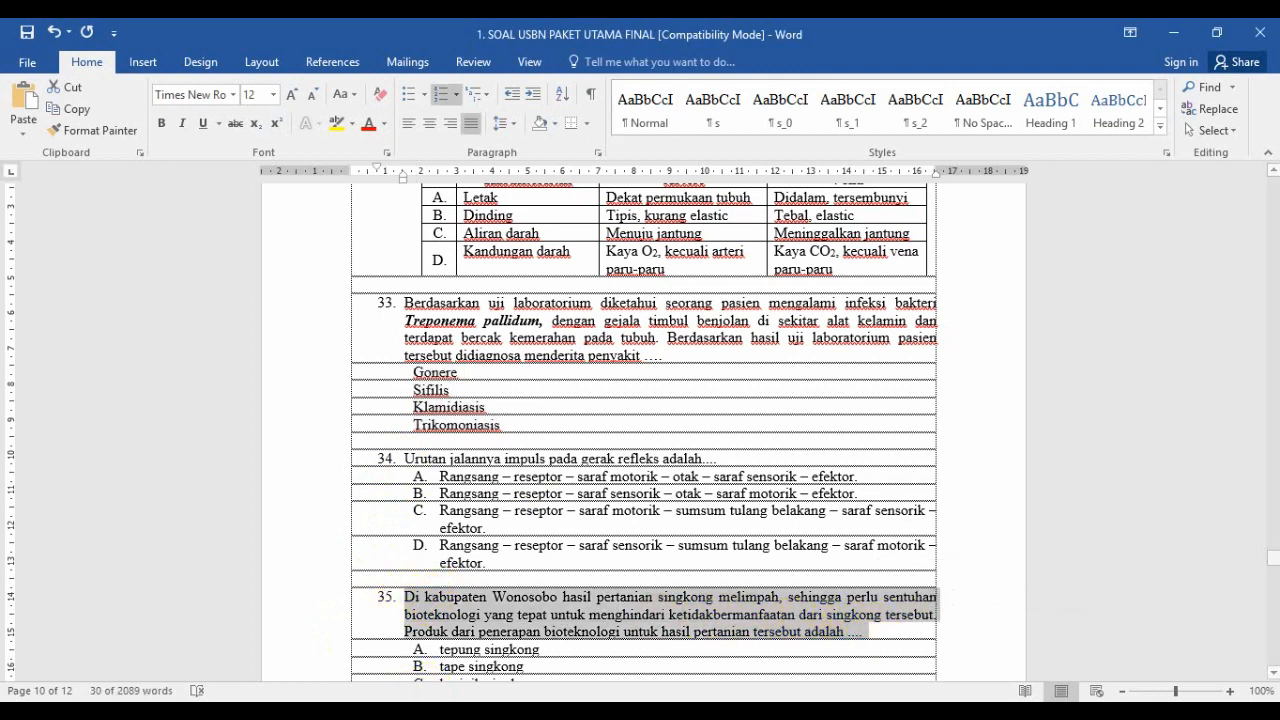
click(208, 711)
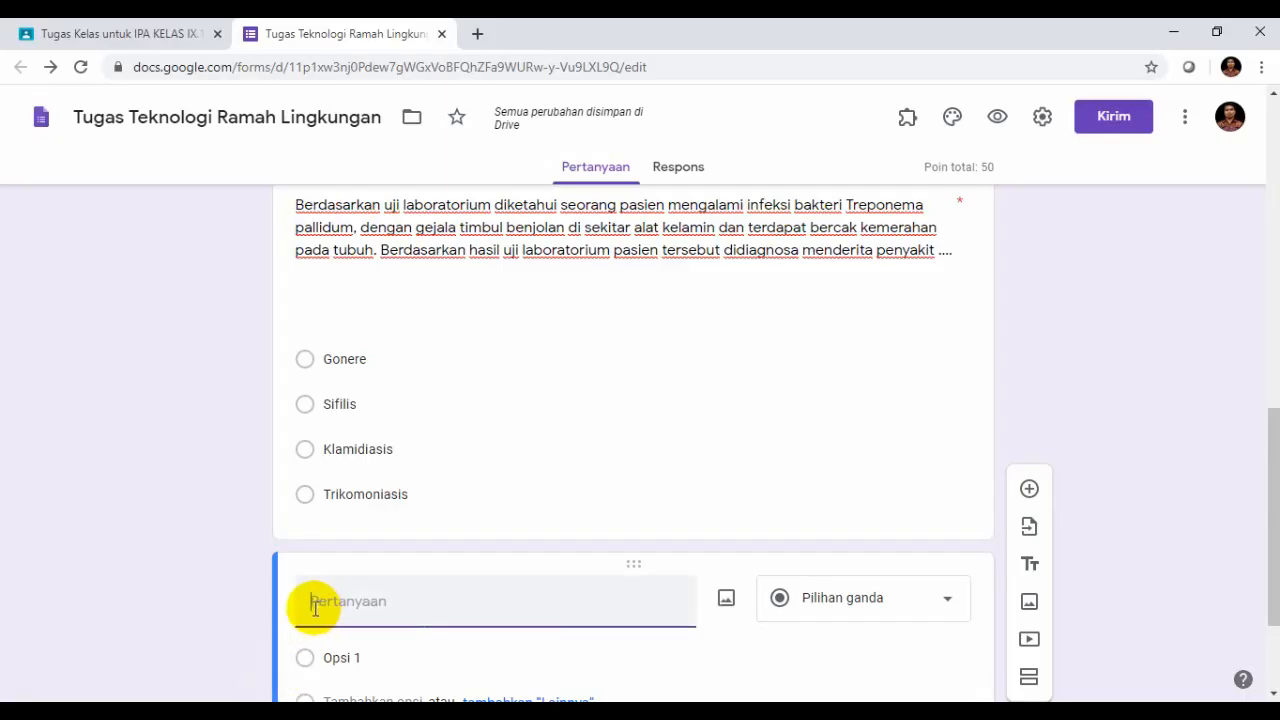
text(35. Di kabupaten Wonosobo hasil pertanian singkong melimpah, sehingga perlu sentuhan bioteknologi yang tepat untuk menghindari ketidakbermanfaatan dari singkong tersebut. Produk dari penerapan bioteknologi untuk hasil pertanian tersebut adalah ....)
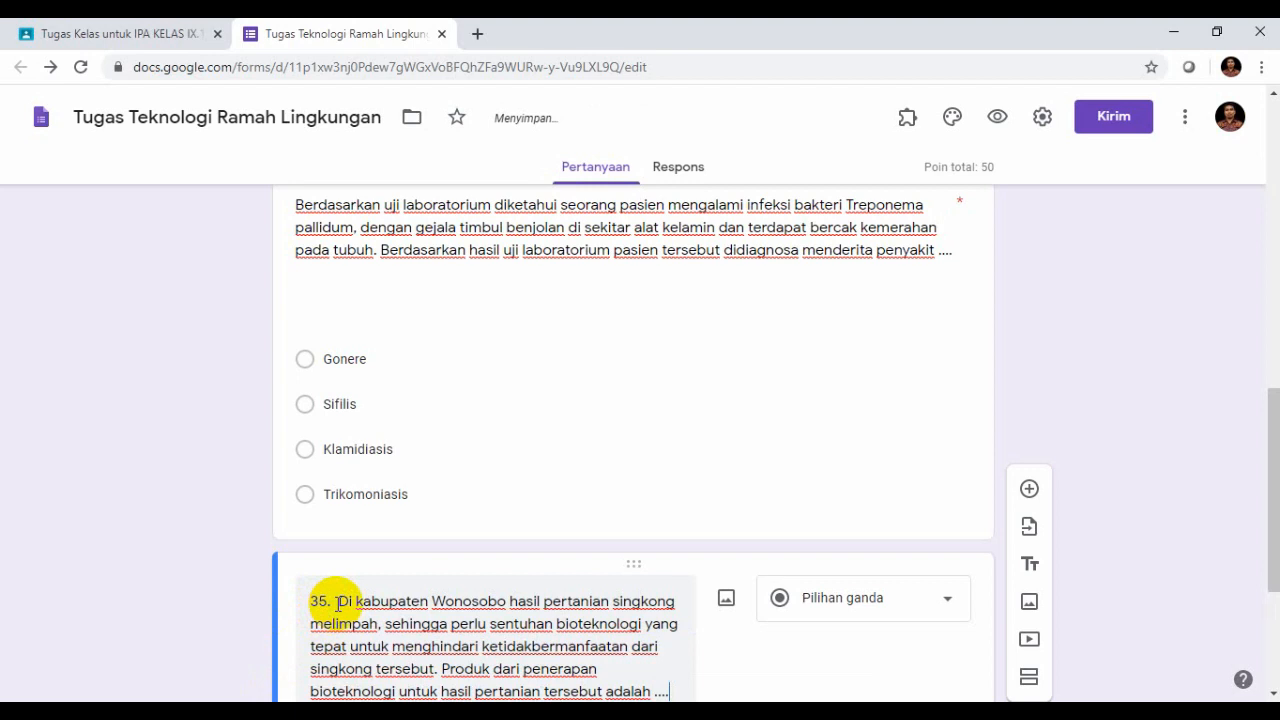
Remove the number "35." from the start of the pasted question text.
click(340, 601)
key(BackSpace)
key(BackSpace)
key(BackSpace)
key(BackSpace)
key(BackSpace)
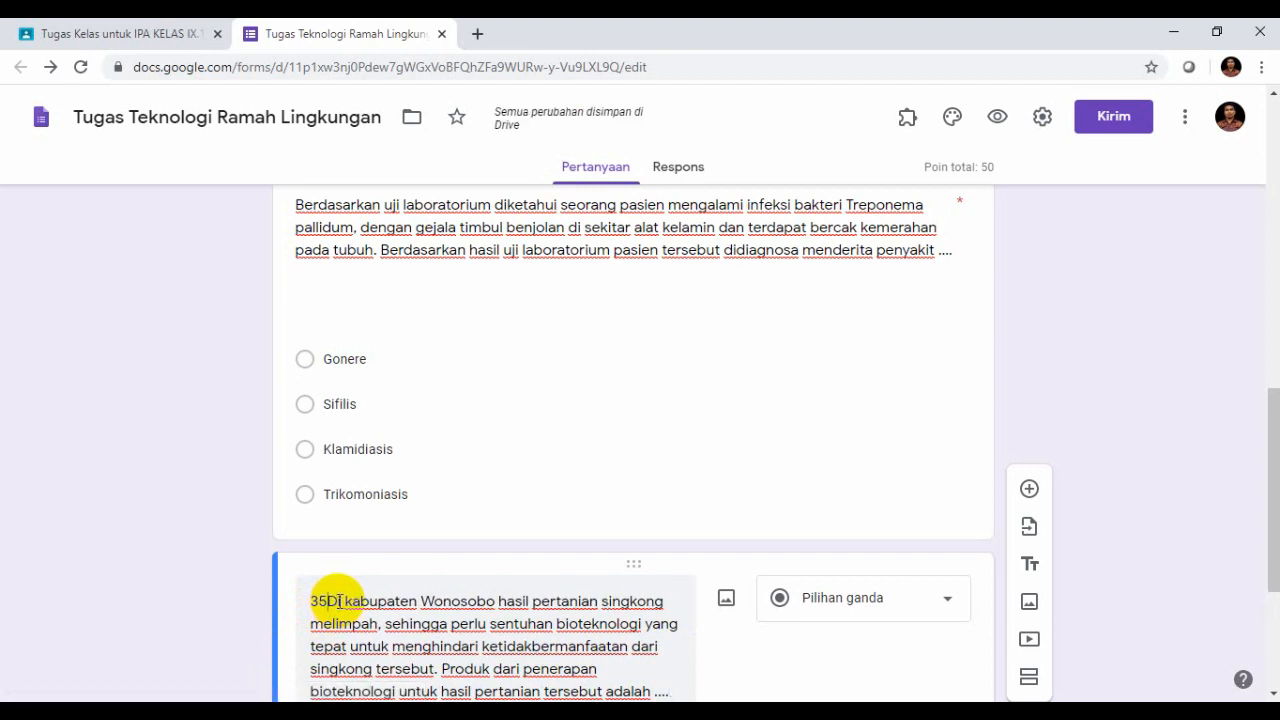
Clear the A–D numbering from question 35's options in Word and copy them over Opsi 1 in Google Forms: tepung, tape, keripik and kue singkong.
click(1279, 394)
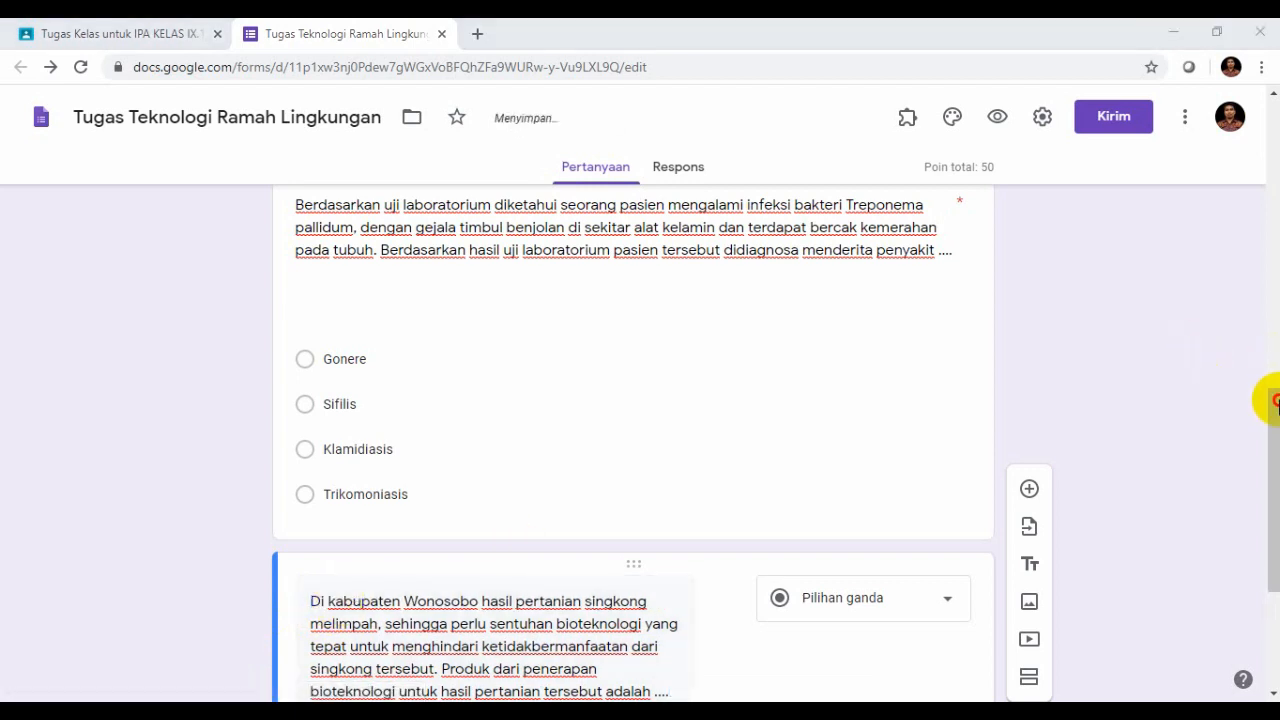
drag(1275, 441, 1275, 521)
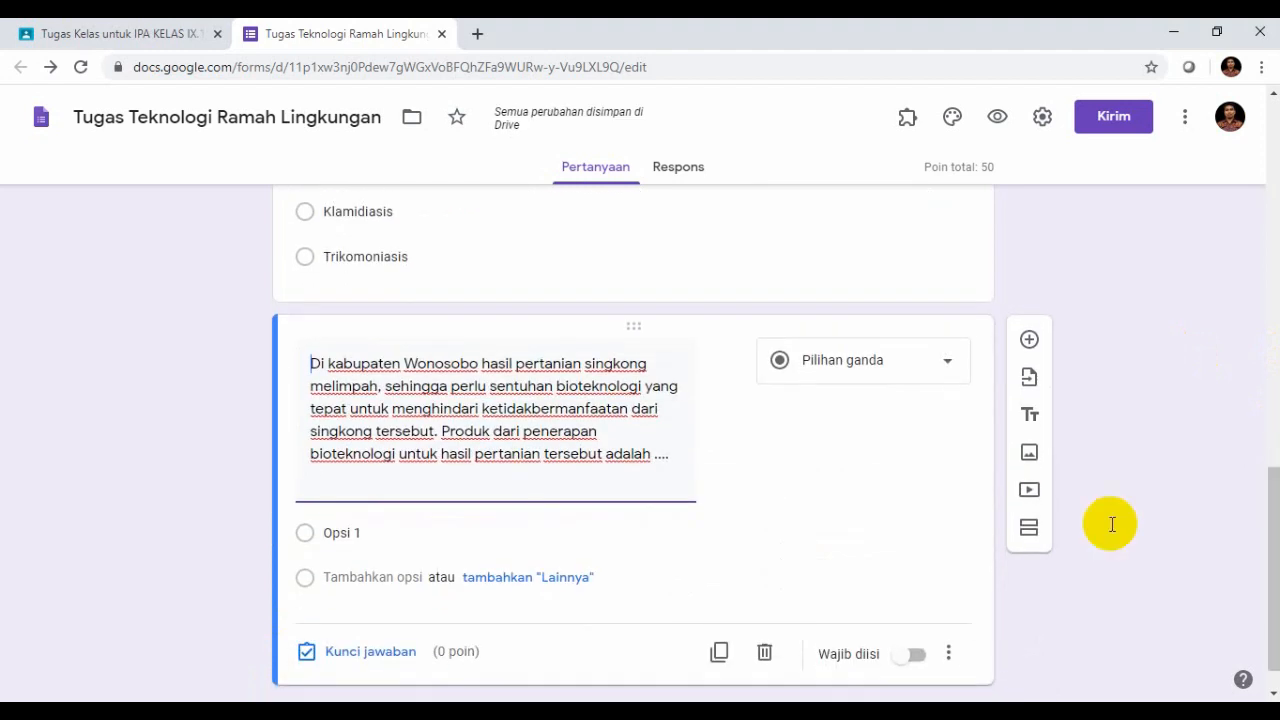
click(348, 532)
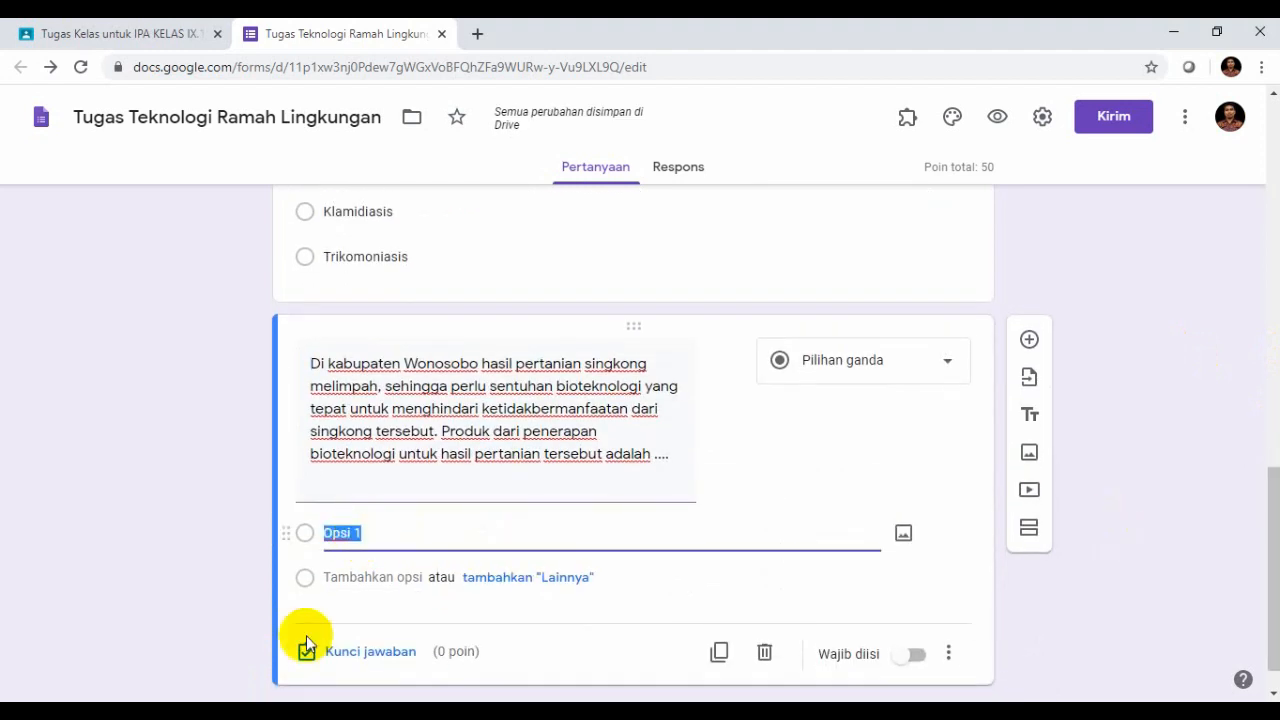
key(alt+Tab)
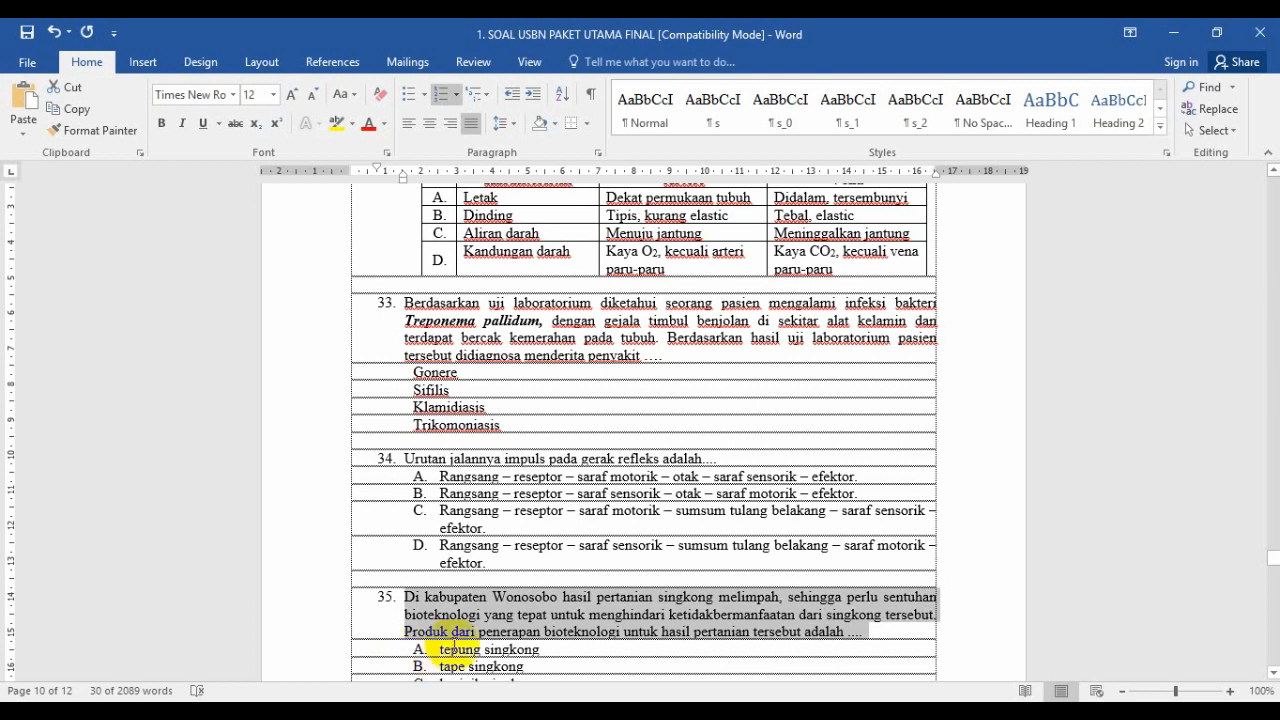
drag(438, 649, 529, 574)
key(ctrl+c)
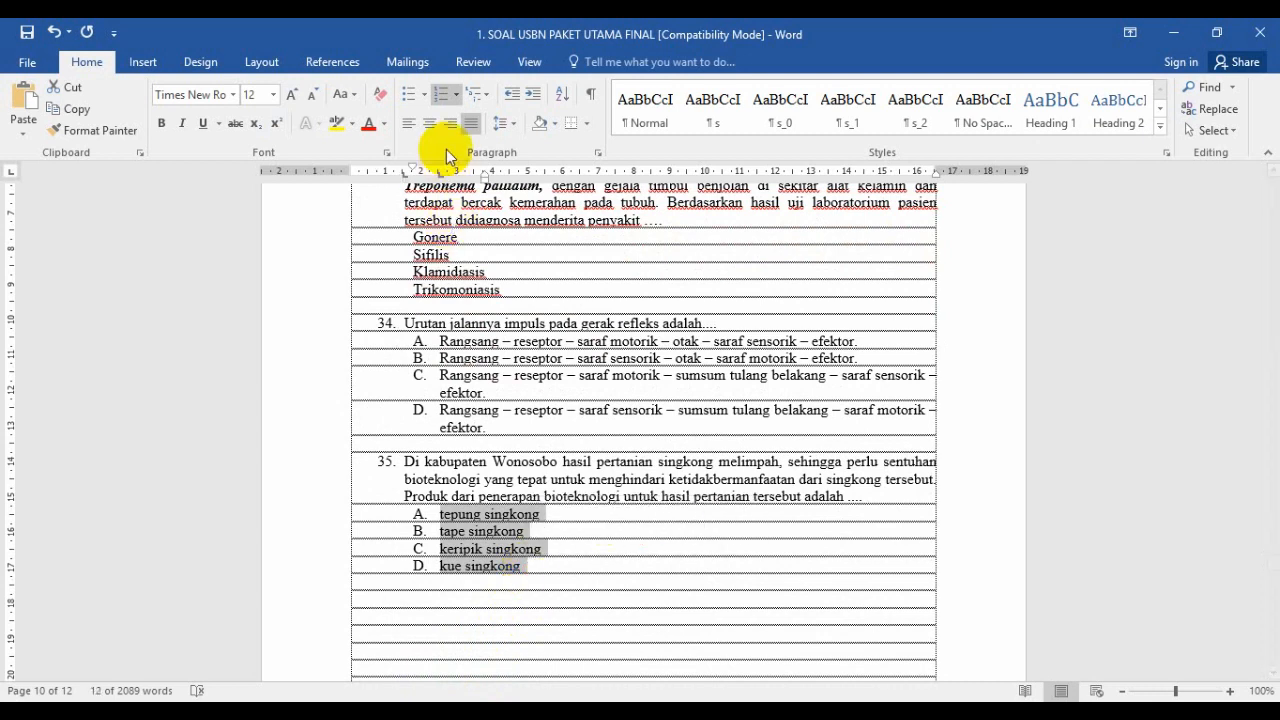
click(456, 95)
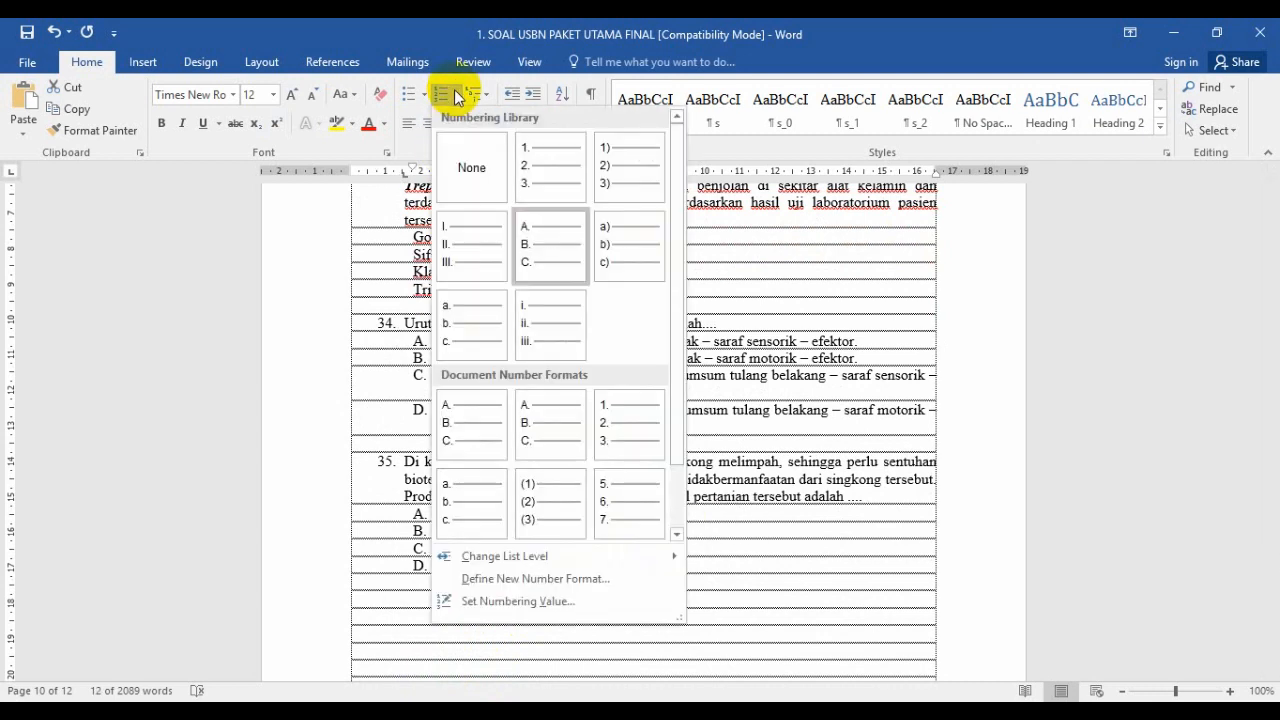
click(466, 168)
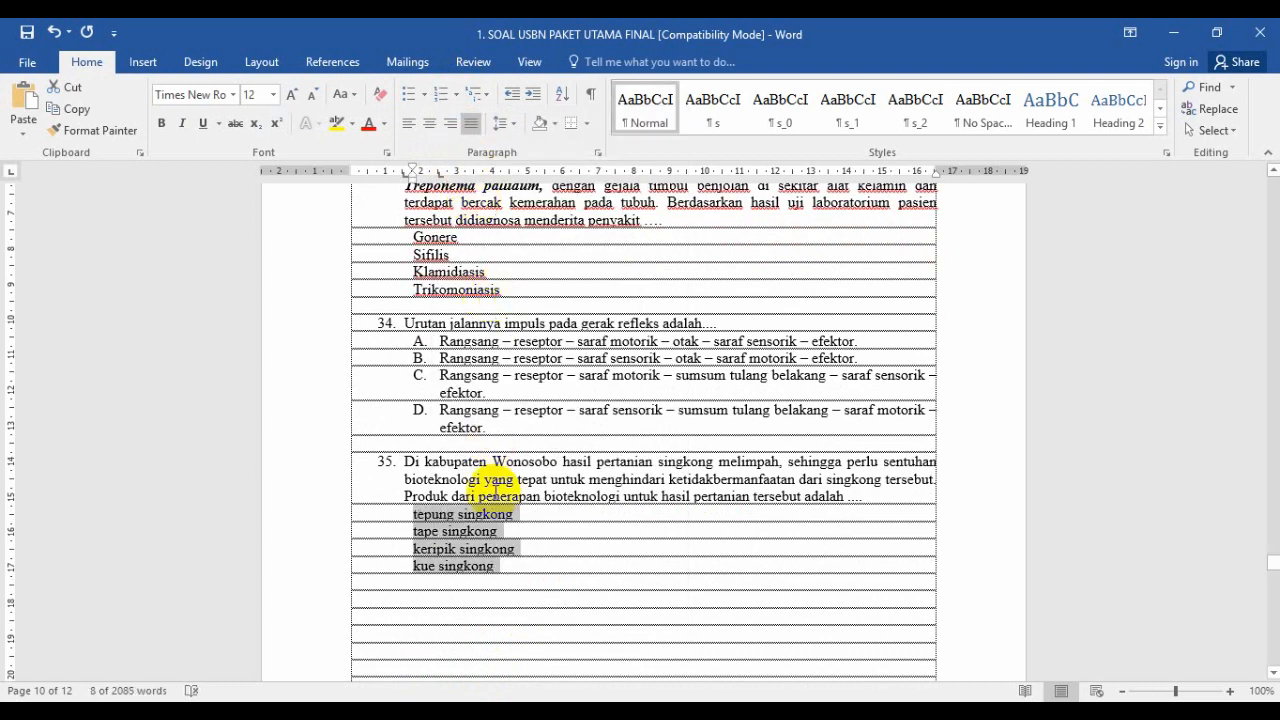
click(230, 715)
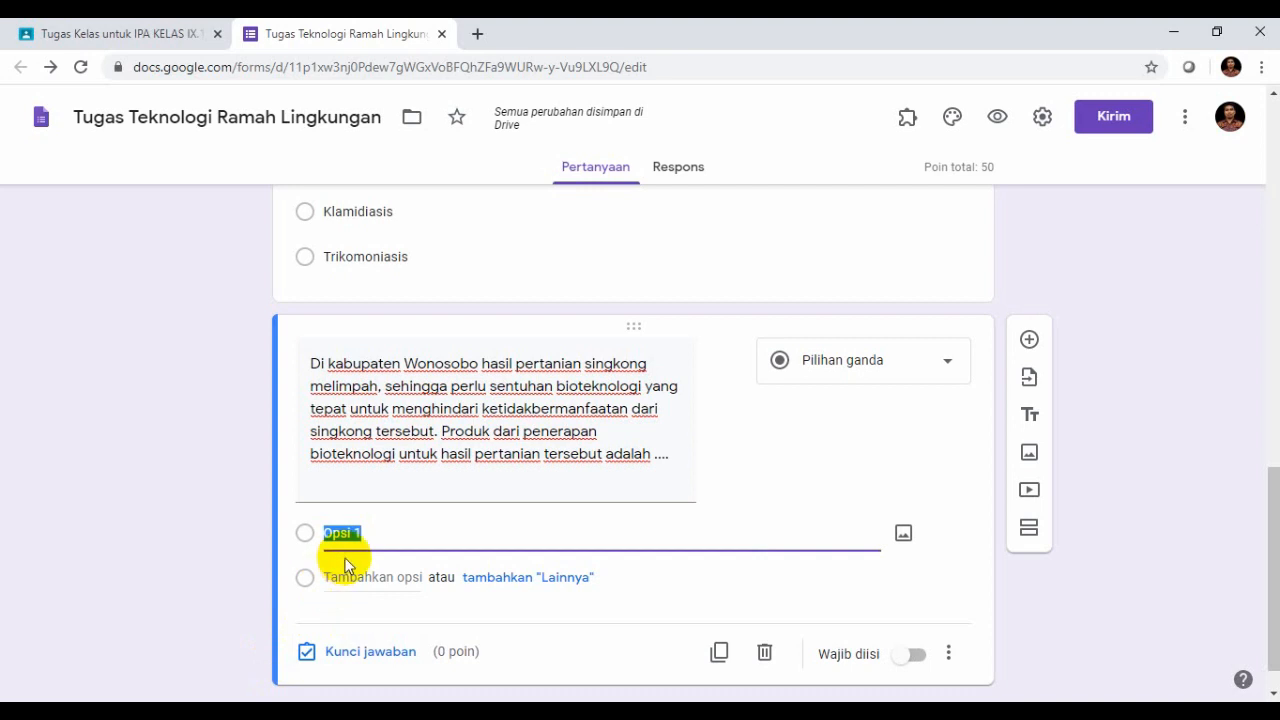
key(ctrl+v)
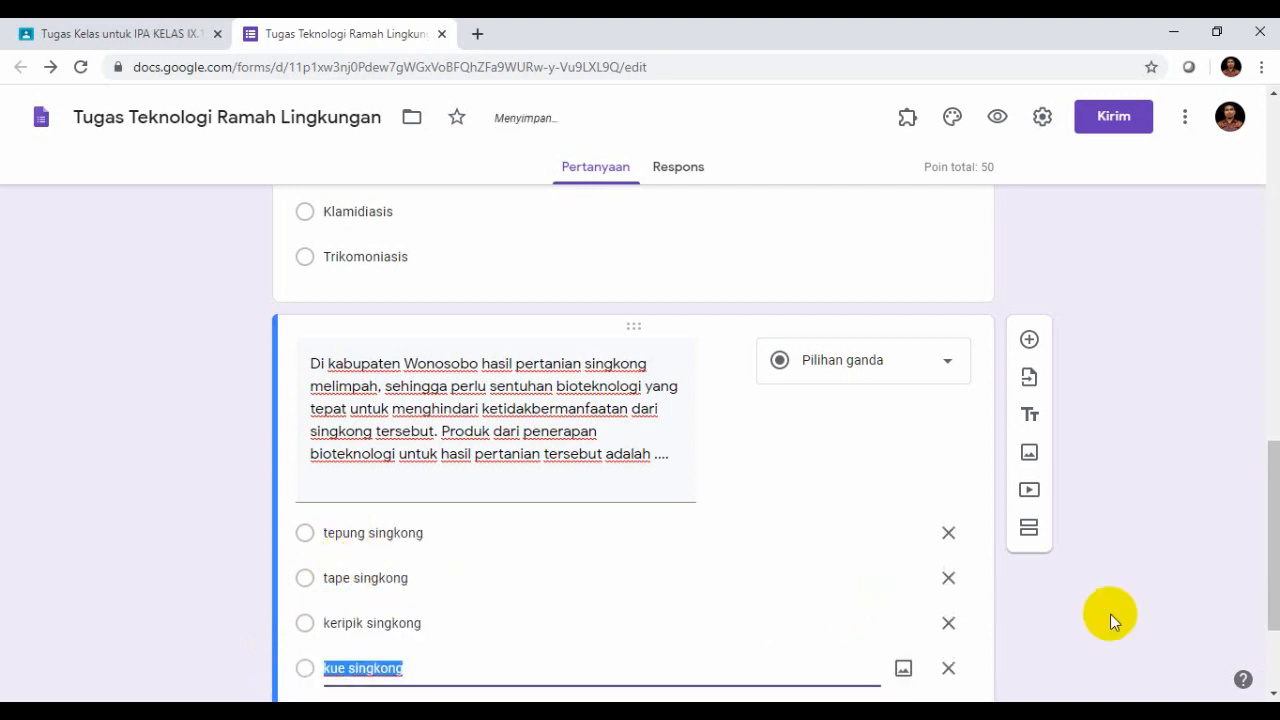
In the Wonosobo question's answer key, mark tape singkong as correct with 50 points, finish the key, and make the question required.
drag(1275, 522, 1275, 577)
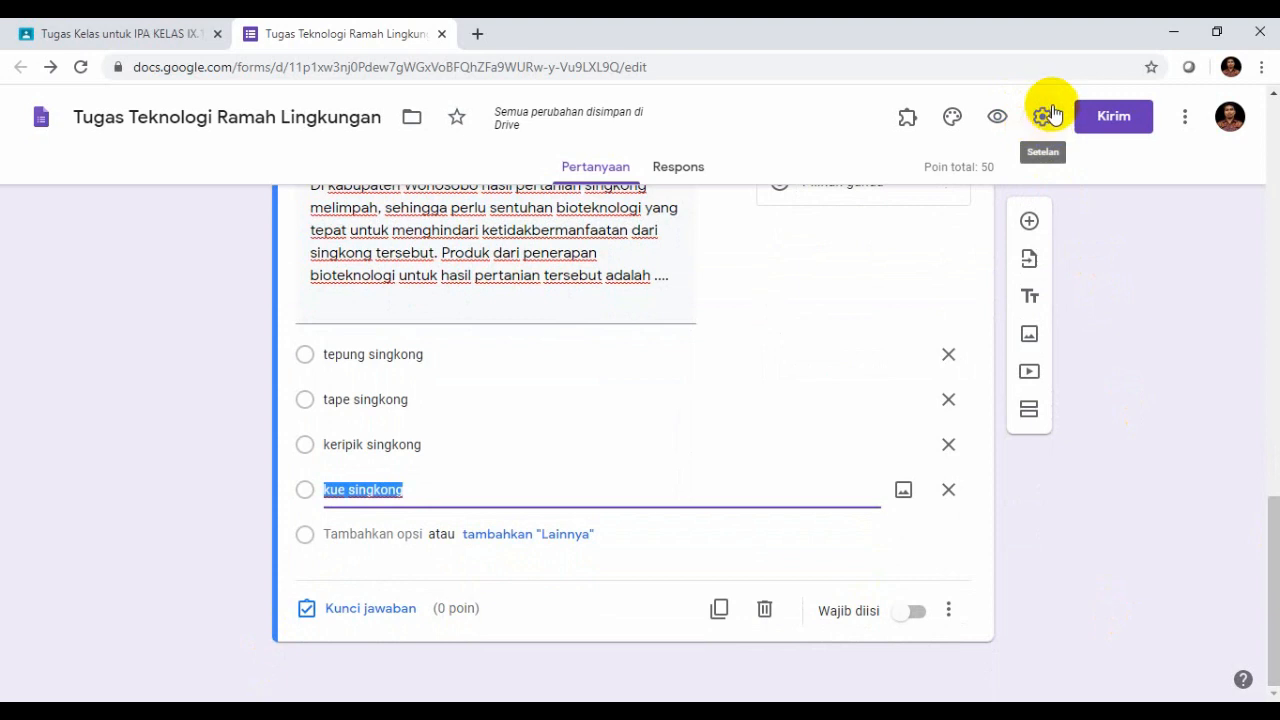
click(352, 610)
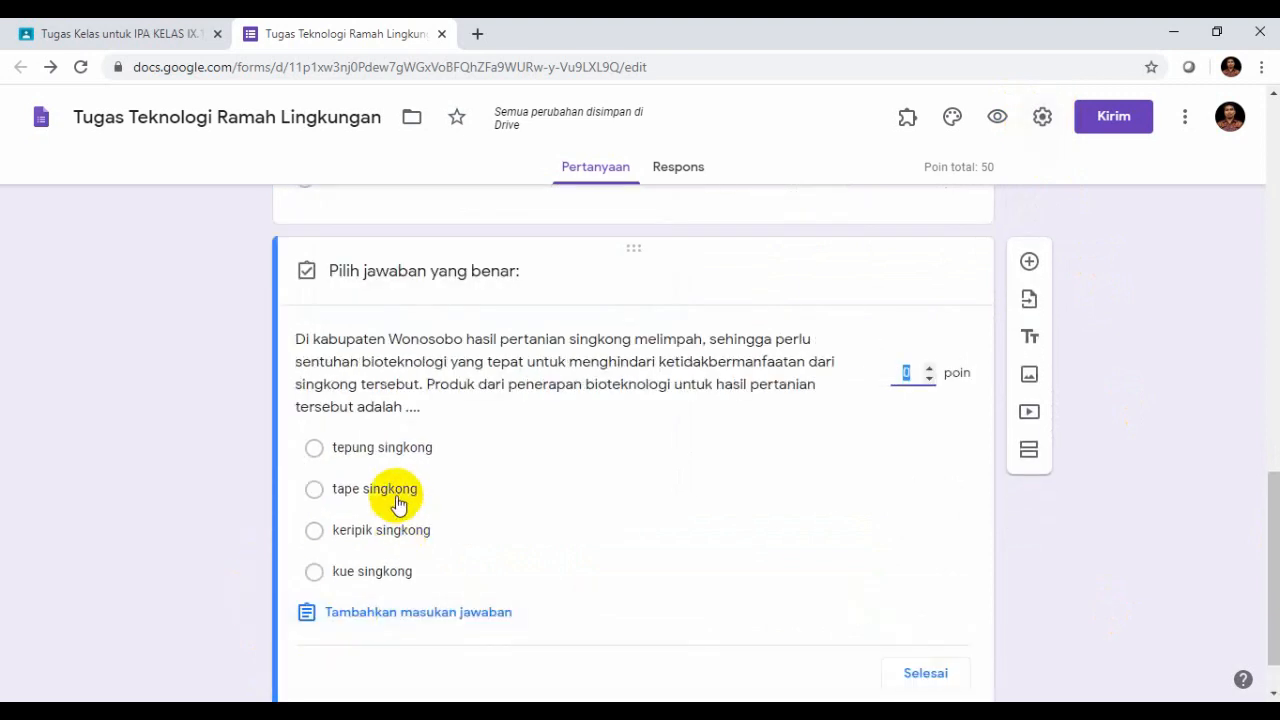
click(314, 489)
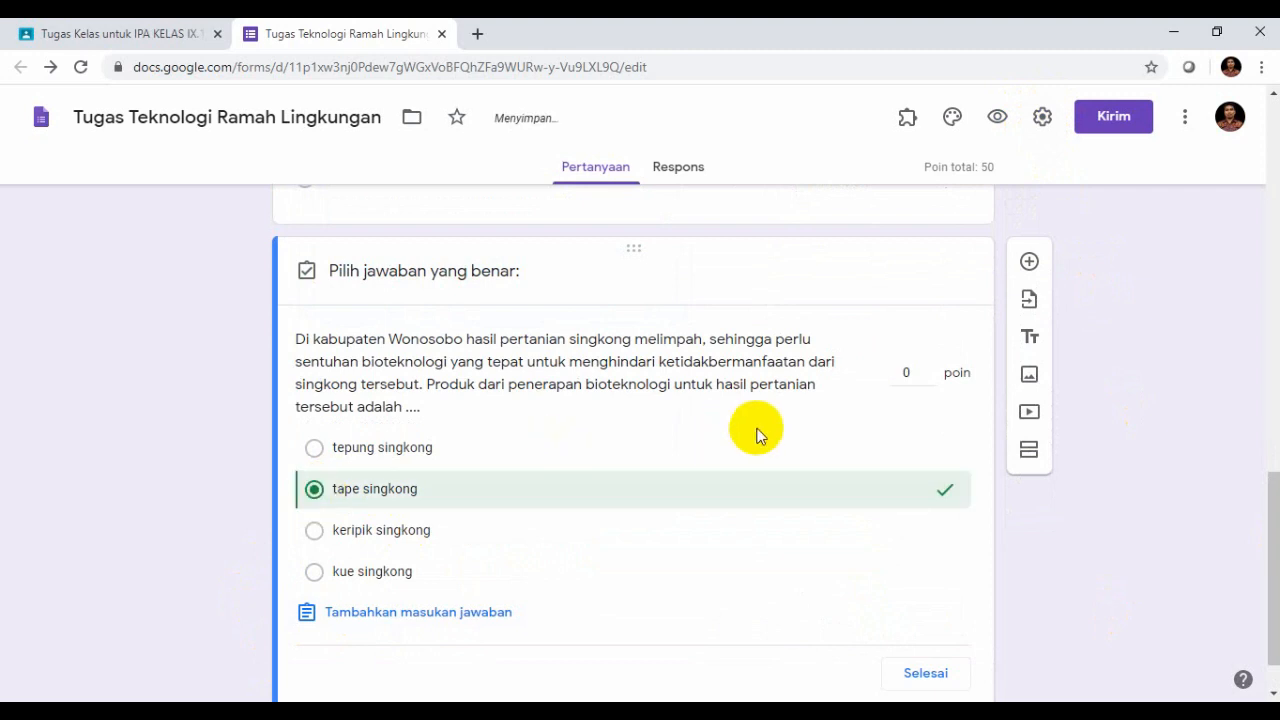
double_click(910, 372)
text(50)
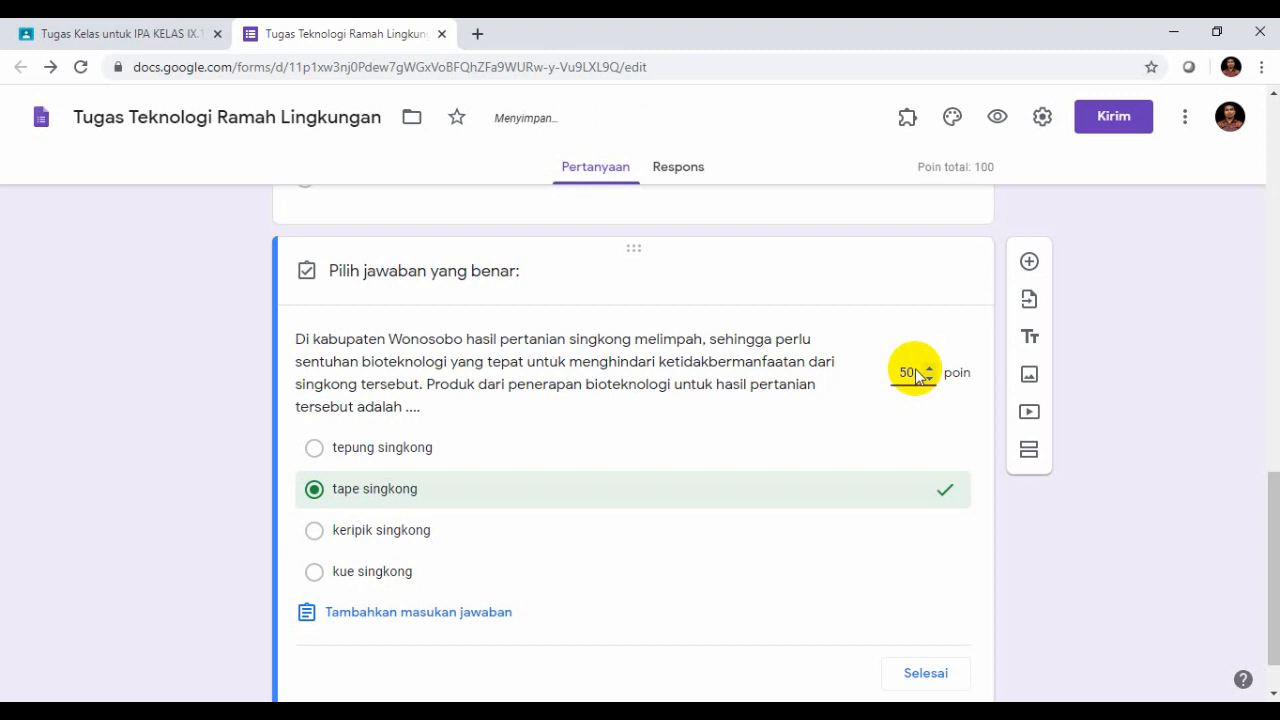
mouse_move(1276, 535)
mouse_down()
mouse_move(1254, 363)
mouse_move(1266, 557)
mouse_up()
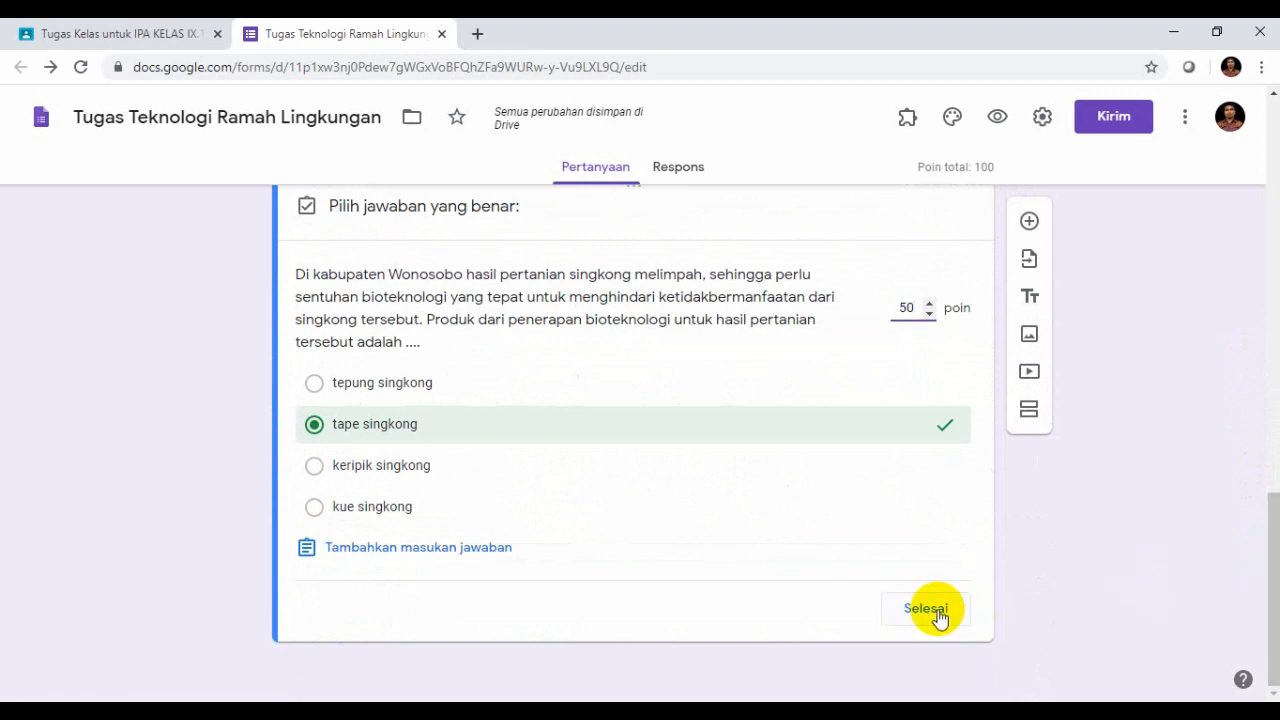
click(937, 611)
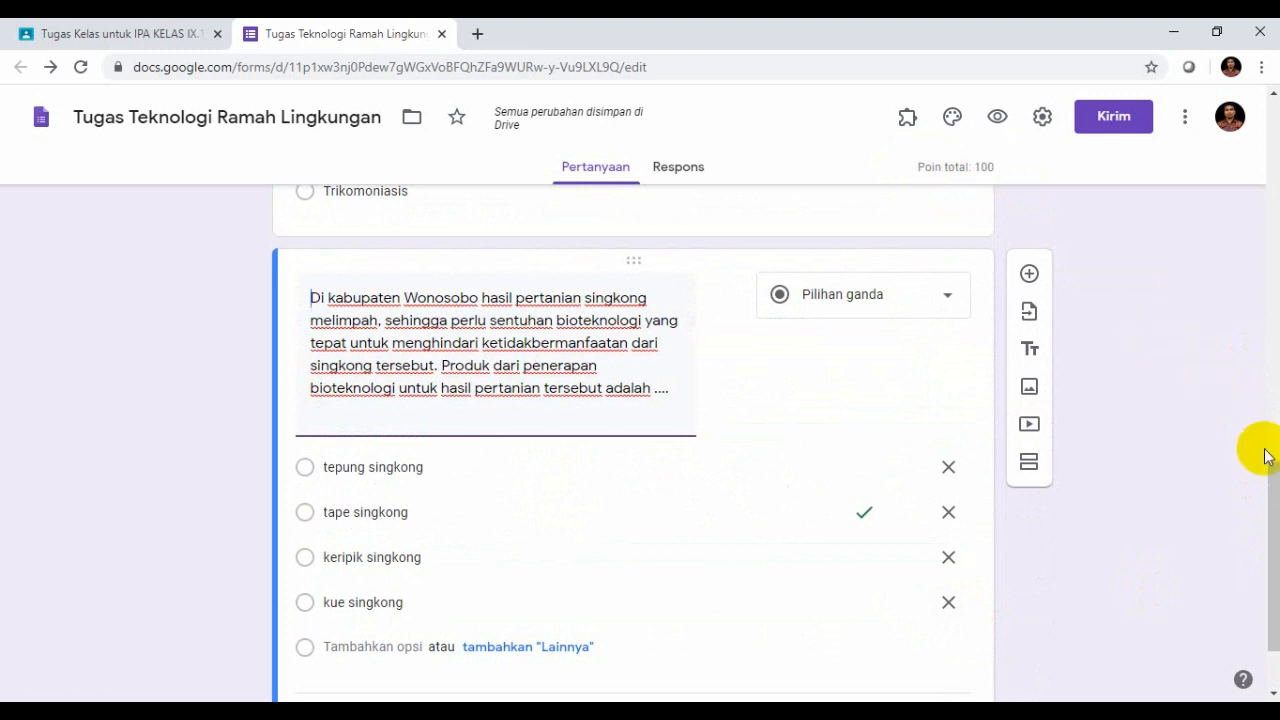
scroll(1266, 466, down, 1)
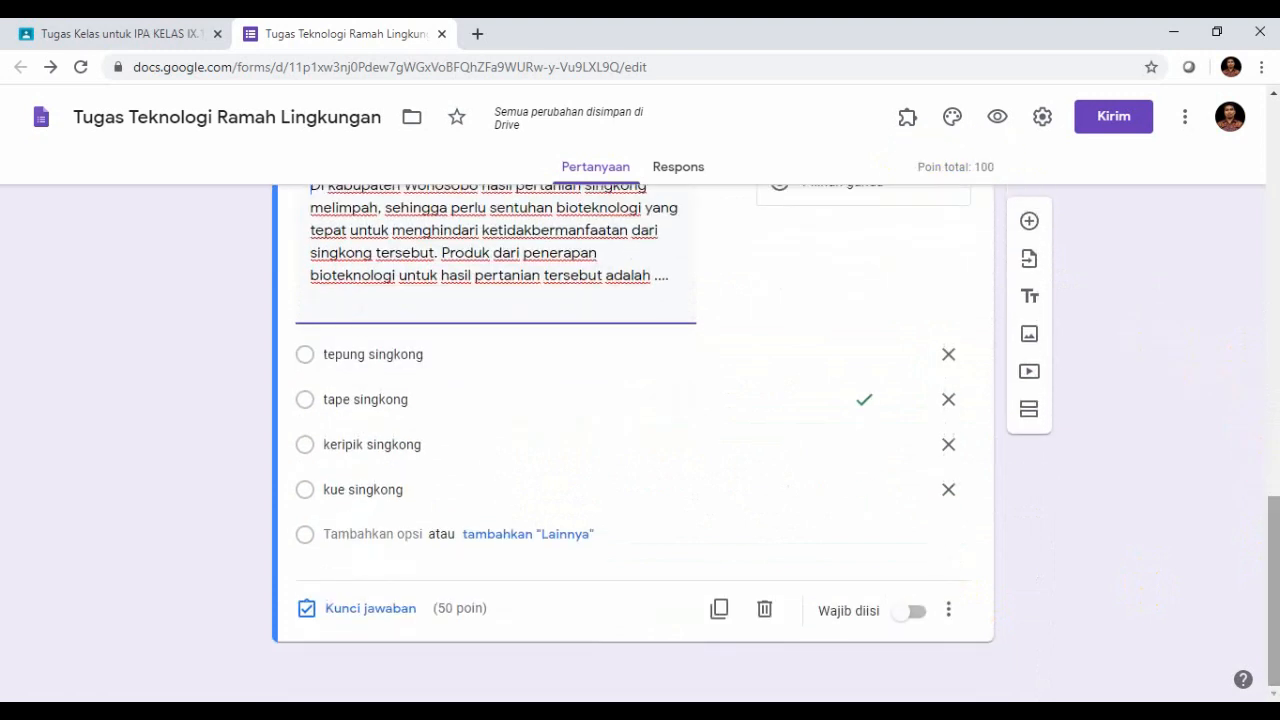
click(916, 612)
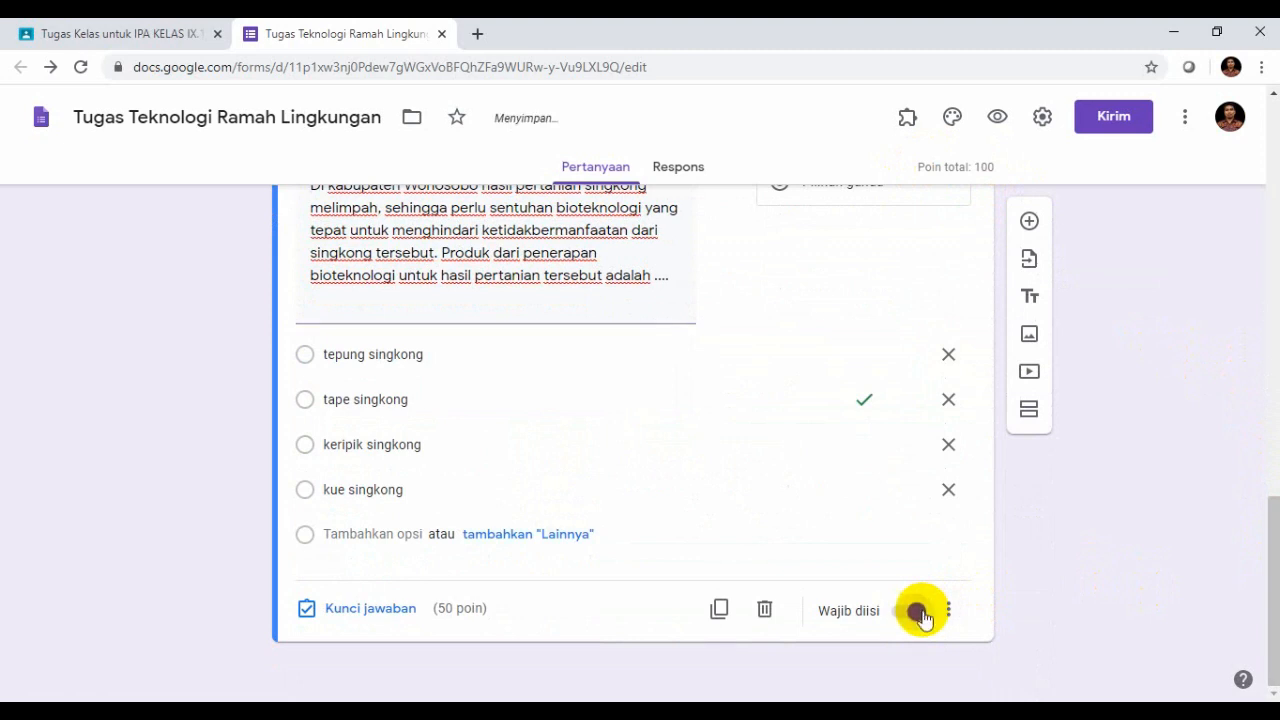
Review the form's presentation settings, including Acak urutan pertanyaan and the confirmation message, and save them.
drag(1266, 562, 1260, 392)
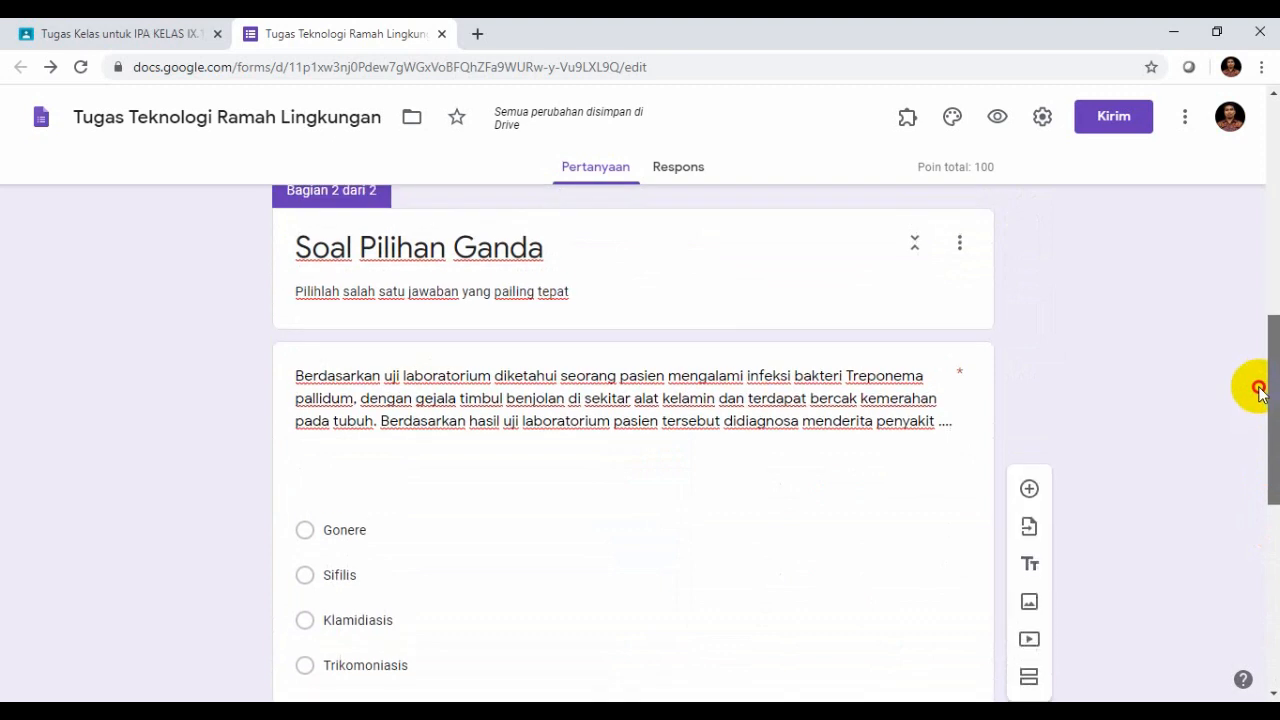
mouse_move(1272, 398)
mouse_down()
mouse_move(1266, 423)
mouse_move(1266, 386)
mouse_up()
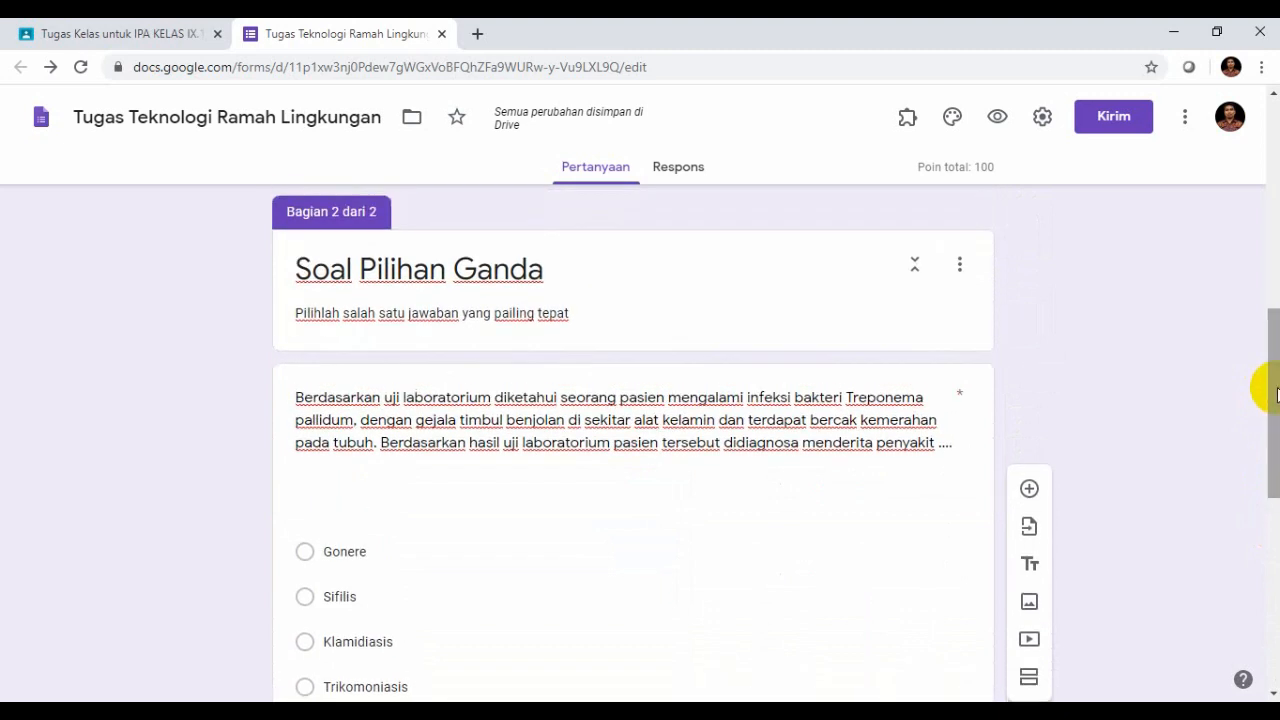
click(1042, 118)
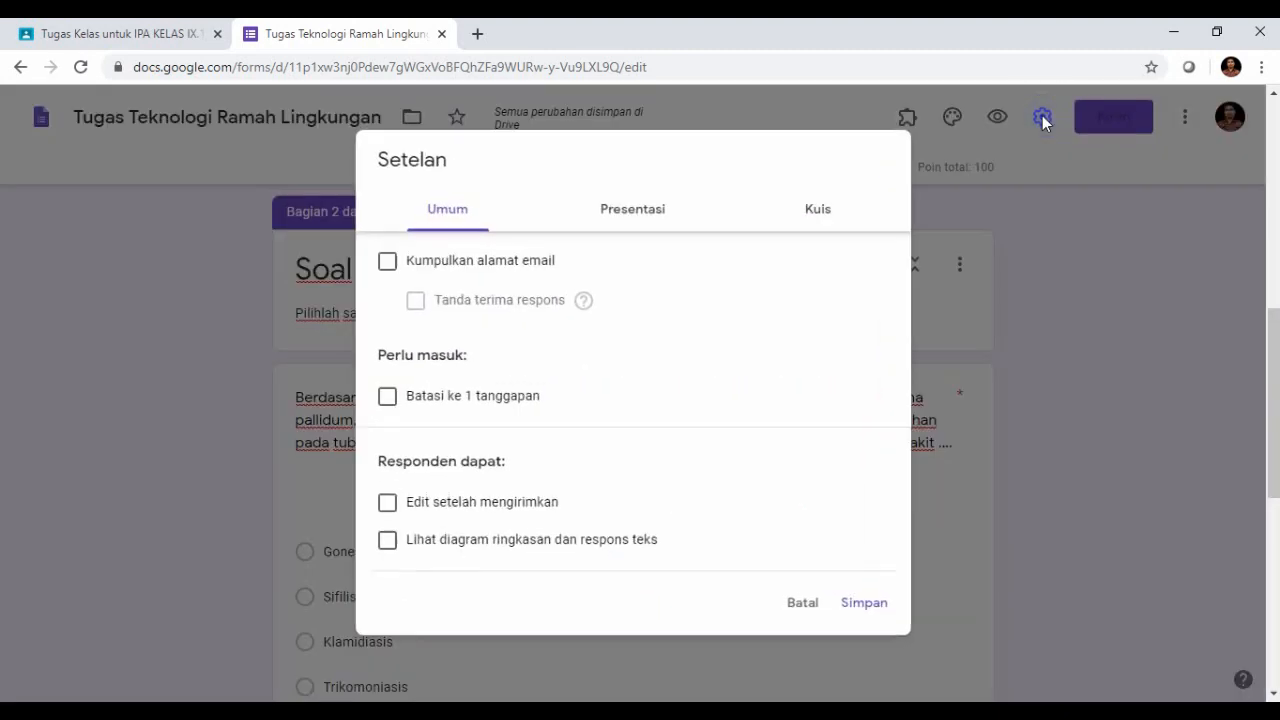
click(633, 217)
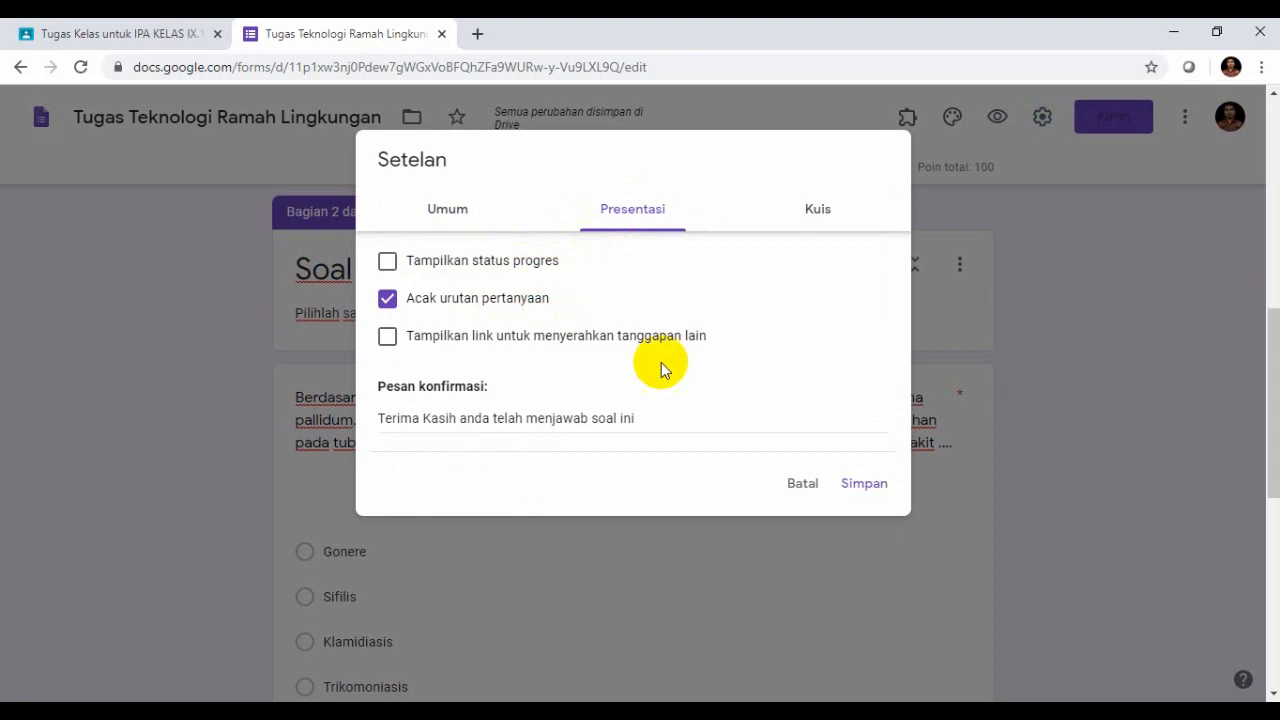
click(857, 487)
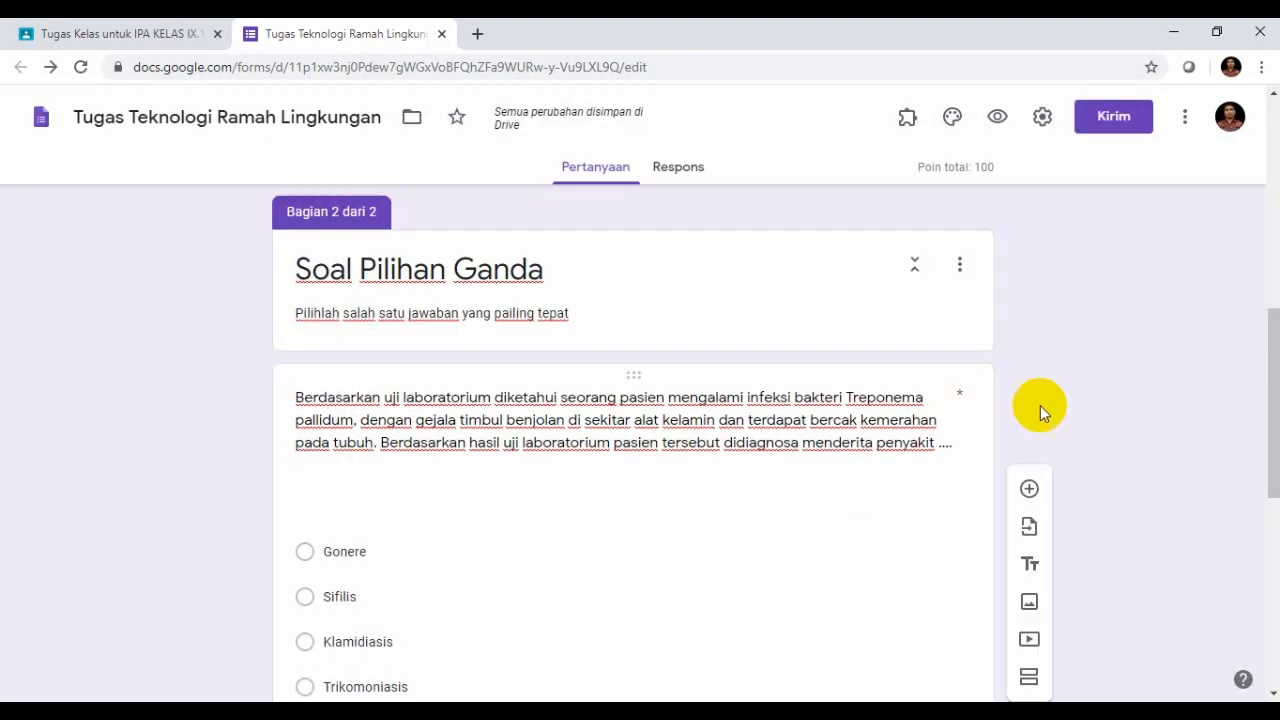
Turn on Acak urutan opsi for the Treponema pallidum question.
drag(1272, 372, 1267, 414)
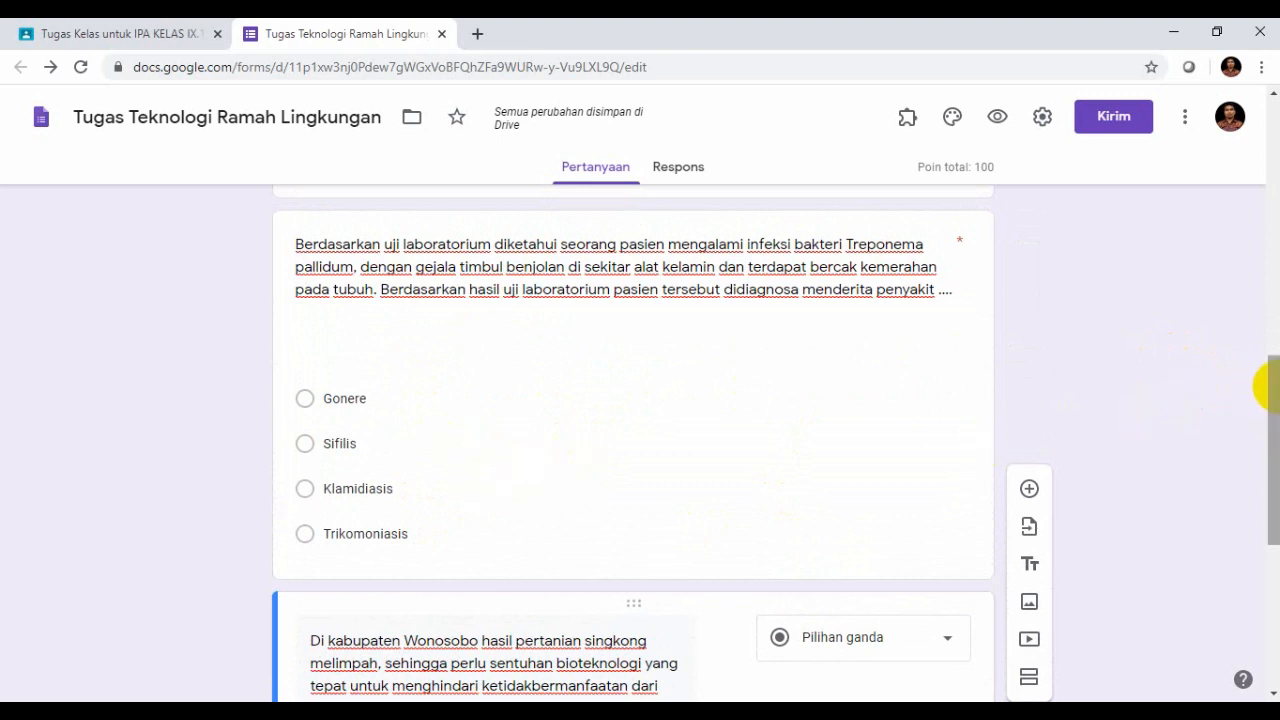
mouse_move(1268, 387)
mouse_down()
mouse_move(1273, 412)
mouse_move(1271, 391)
mouse_up()
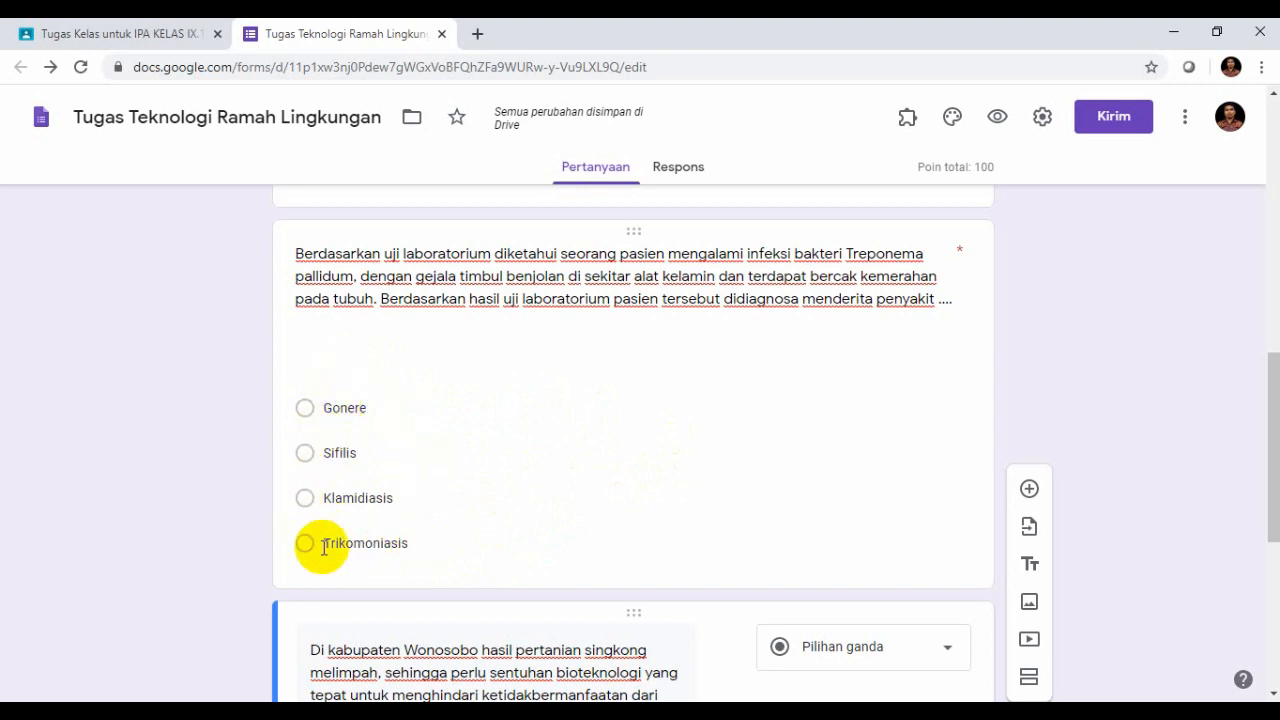
click(440, 526)
drag(1275, 455, 1266, 500)
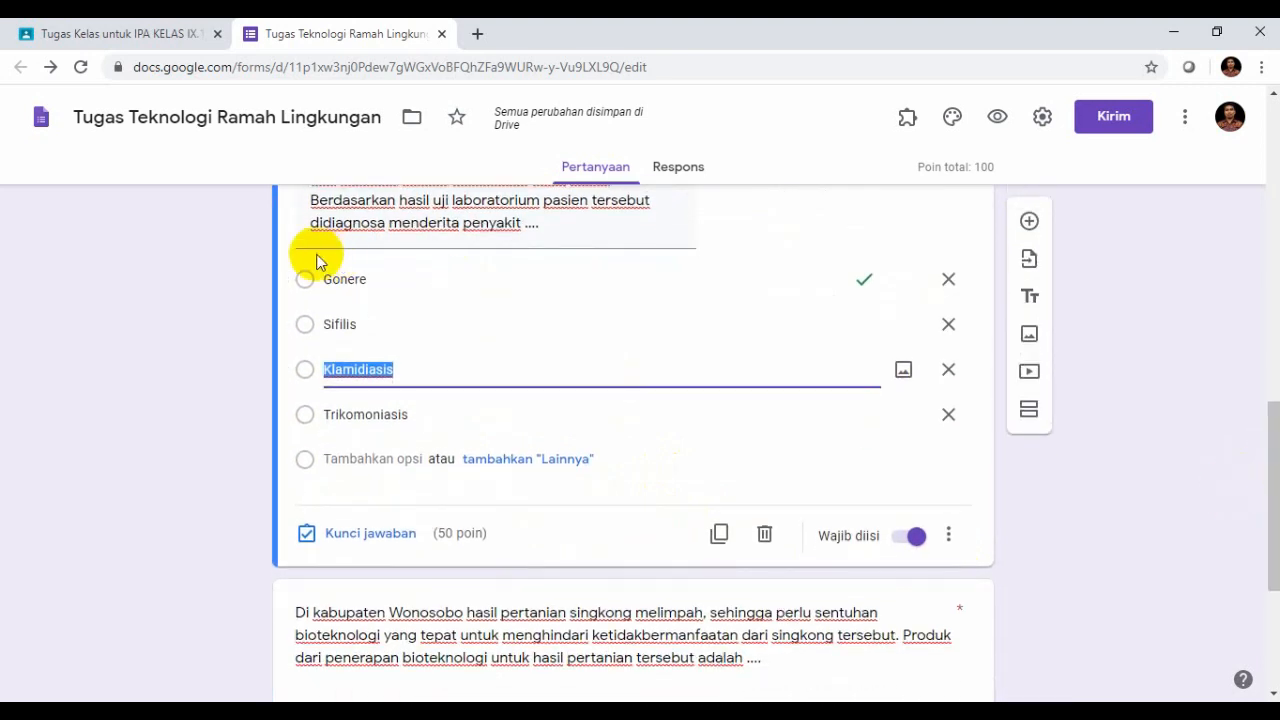
click(948, 541)
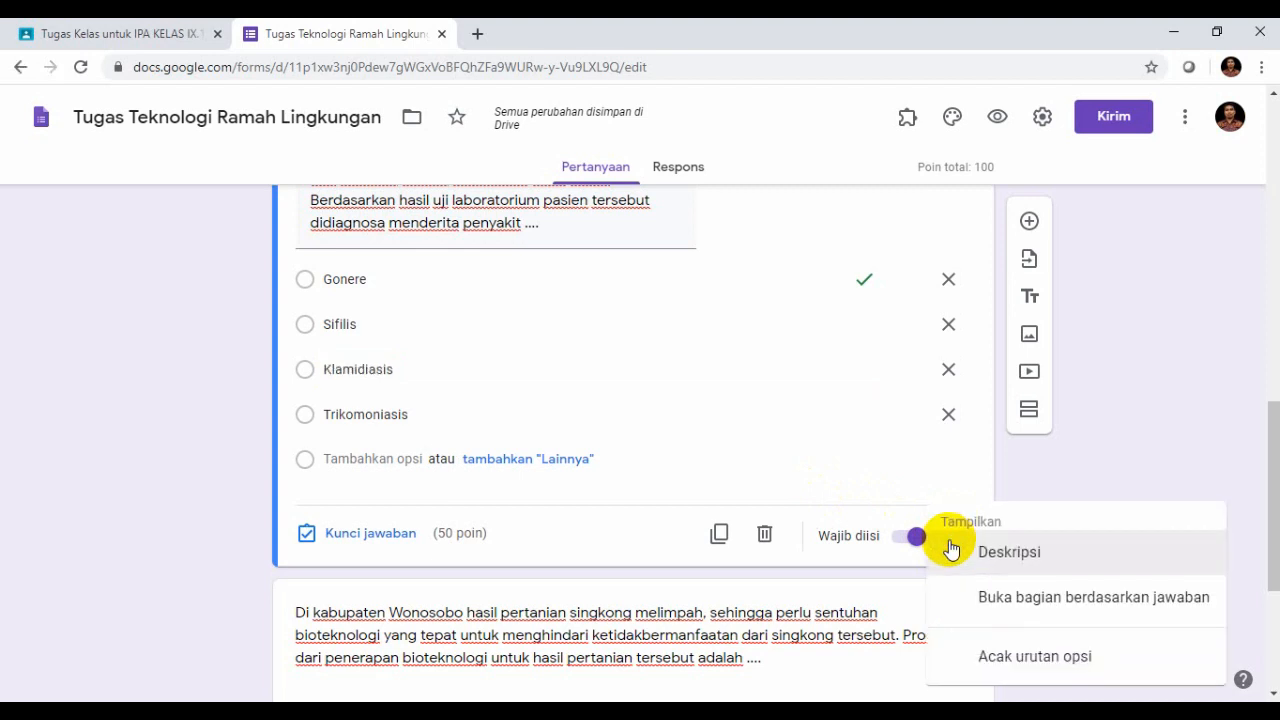
click(1034, 658)
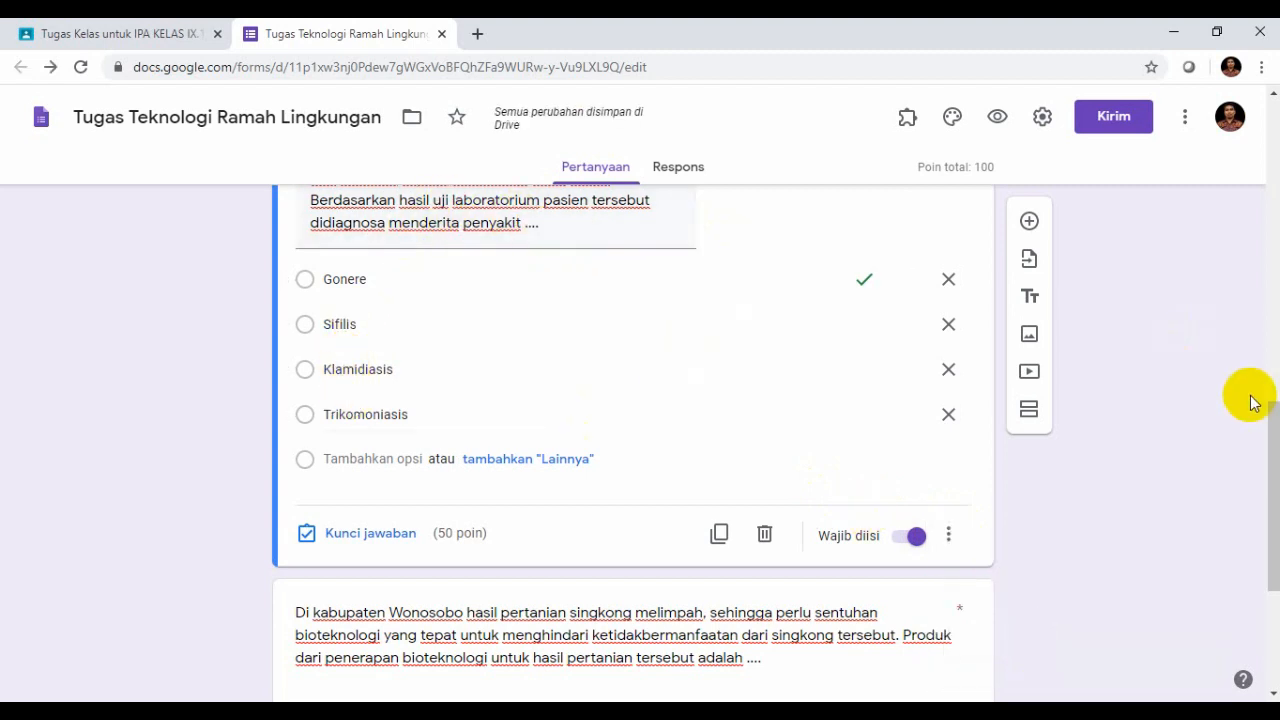
Enable Acak urutan opsi for the Wonosobo singkong question as well.
drag(1272, 424, 1278, 453)
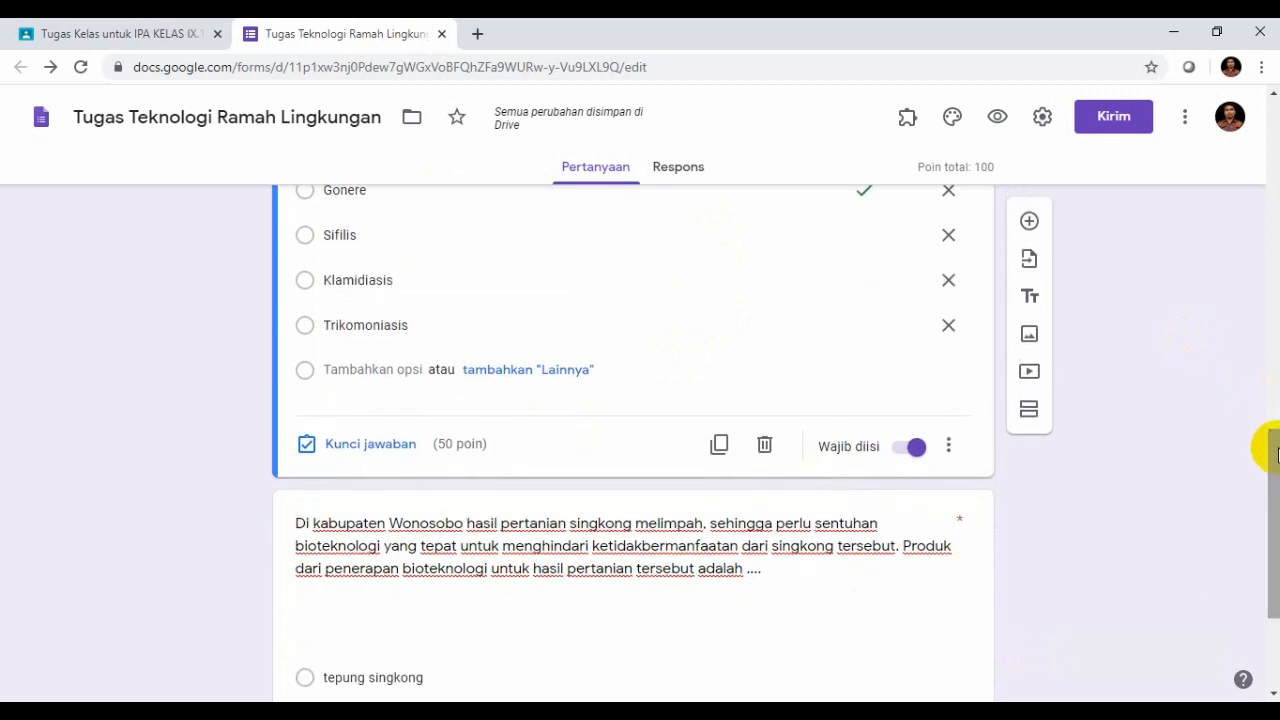
drag(1278, 453, 1260, 414)
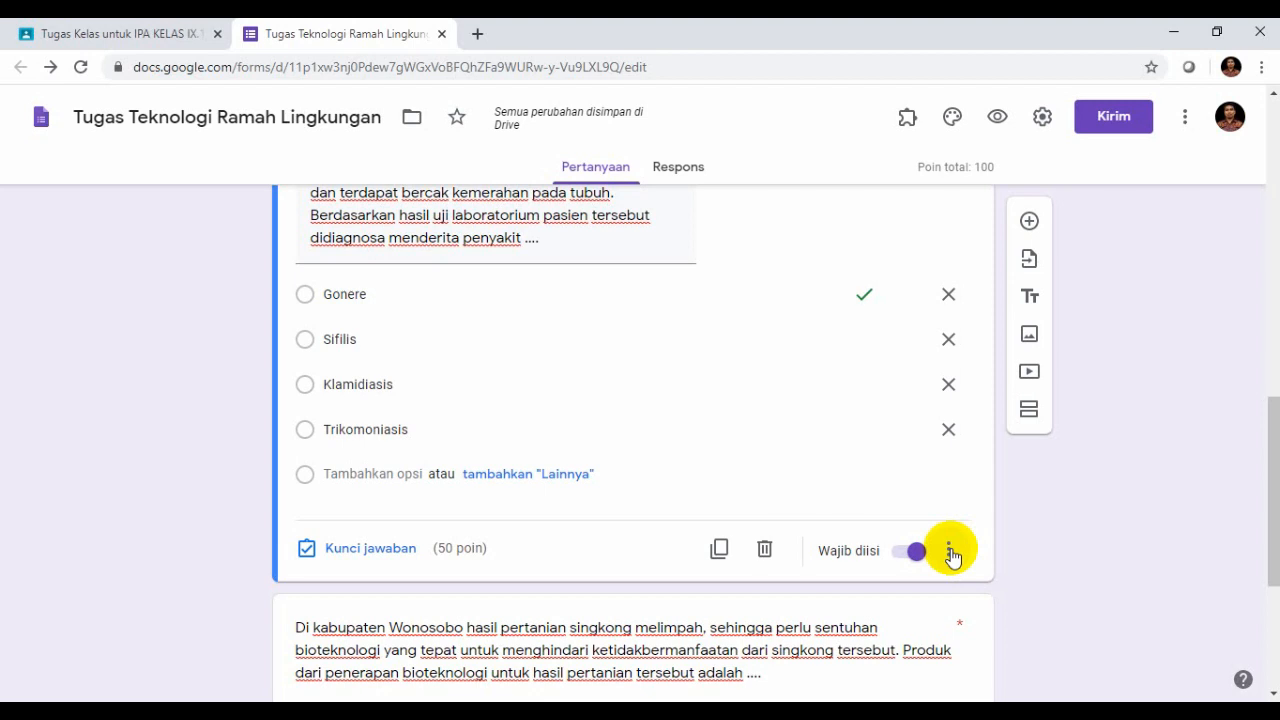
scroll(1272, 490, down, 1)
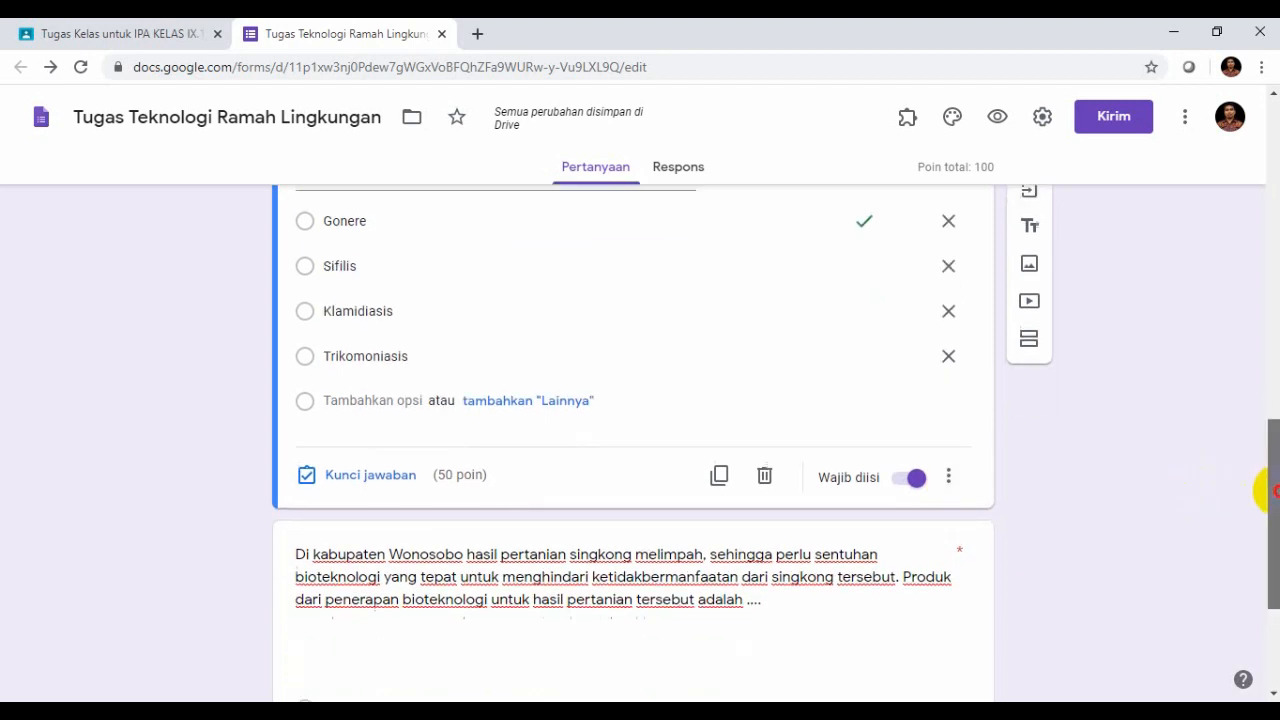
scroll(1268, 490, down, 3)
click(421, 546)
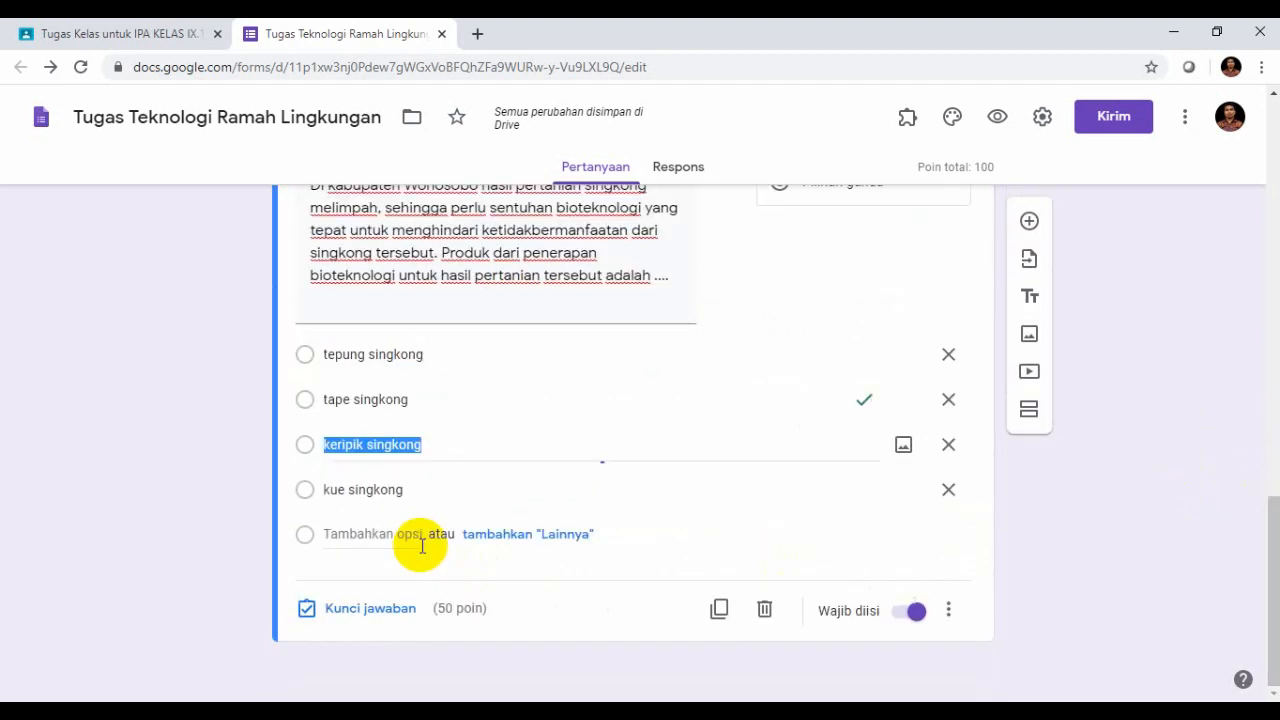
click(950, 611)
click(1003, 660)
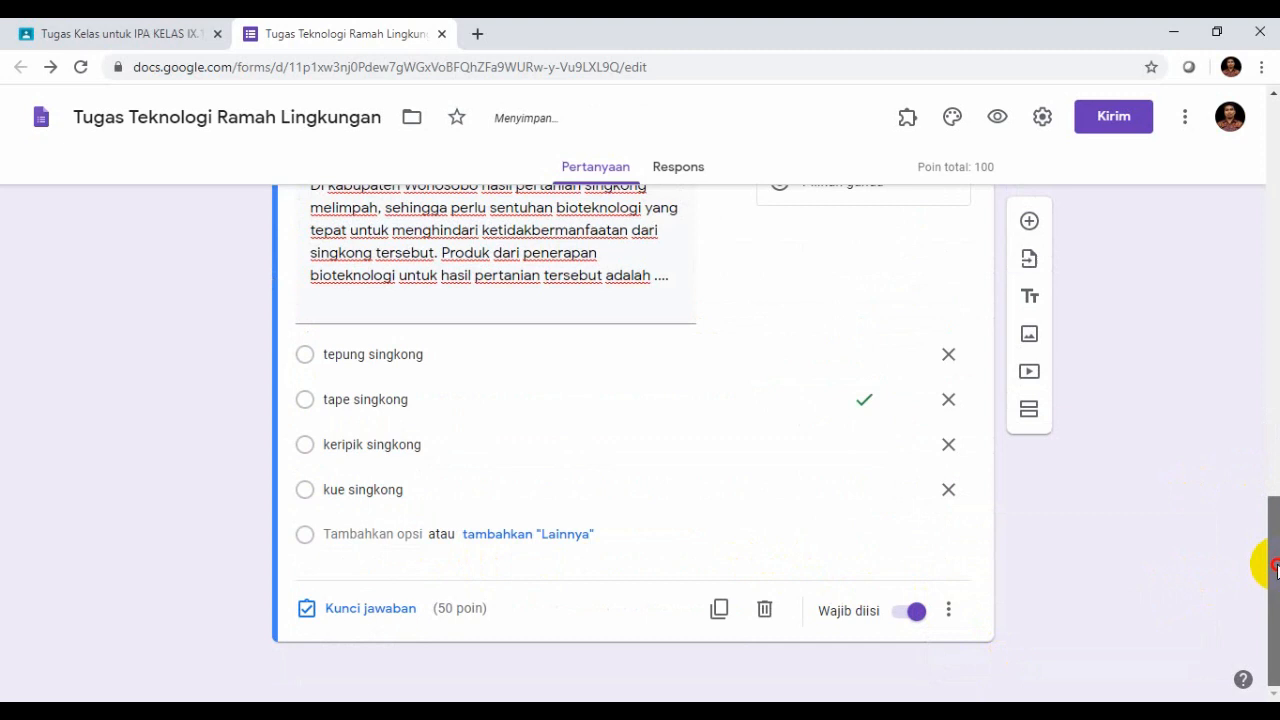
Preview the form as respondents see it, check the Nama, Kelas and No. Absen section, and close the preview.
drag(1276, 566, 1263, 137)
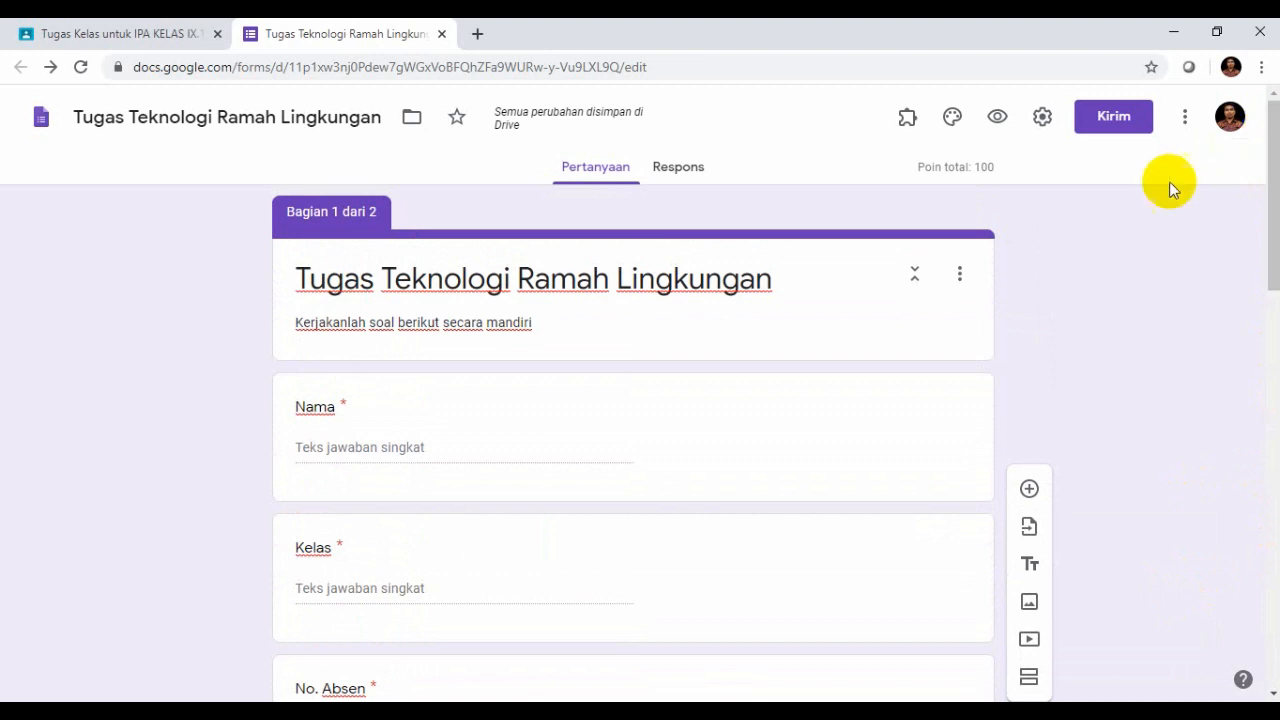
click(995, 118)
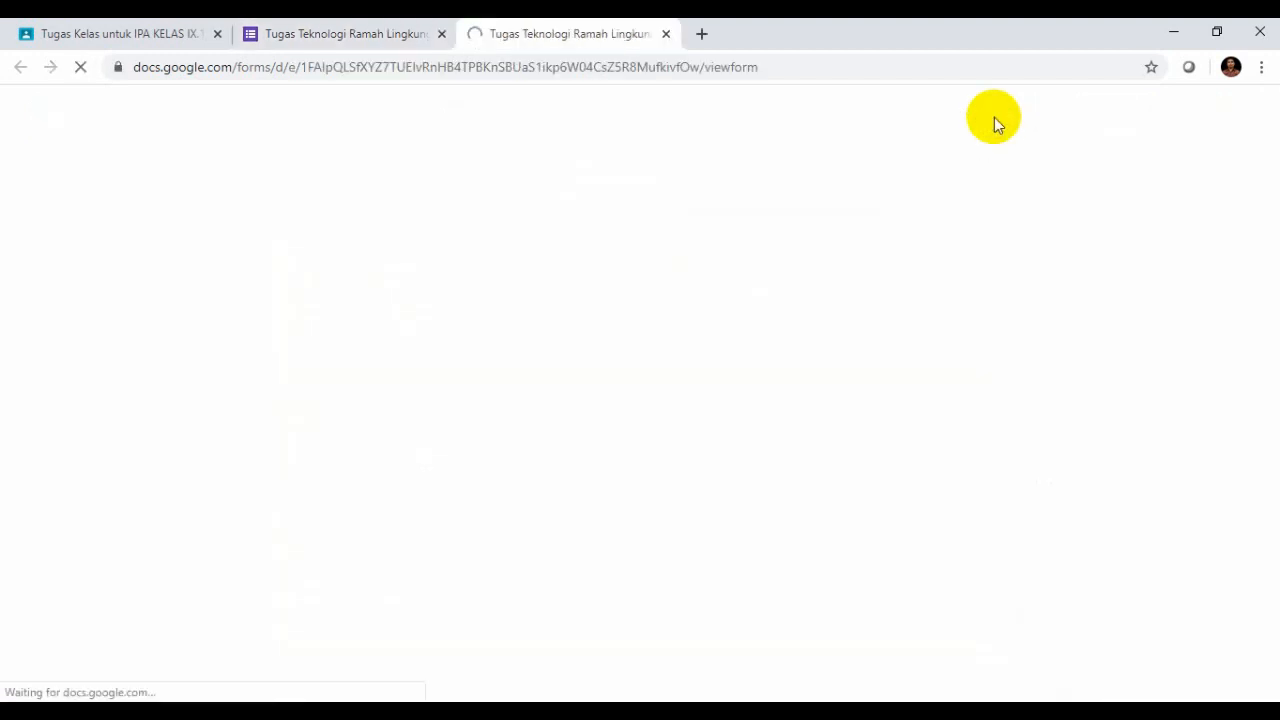
mouse_move(1262, 140)
mouse_down()
mouse_move(1262, 282)
mouse_move(1257, 106)
mouse_move(1262, 250)
mouse_move(1266, 123)
mouse_up()
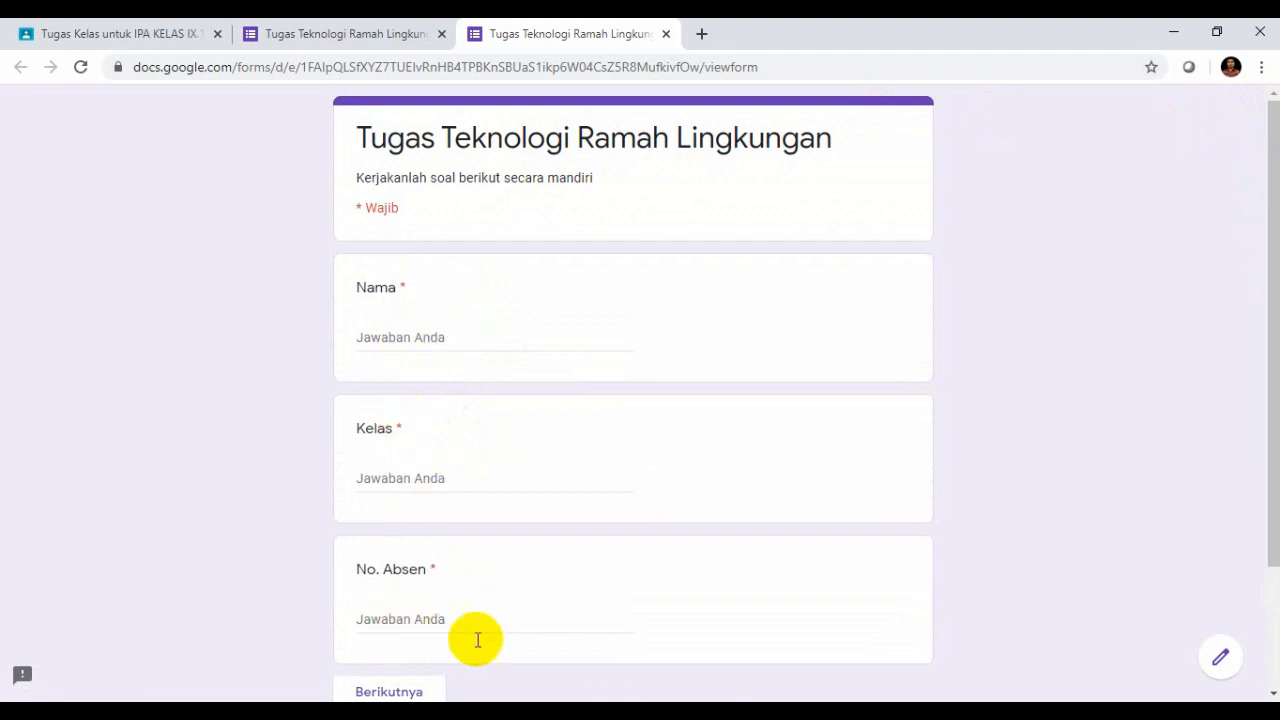
drag(1268, 351, 1270, 391)
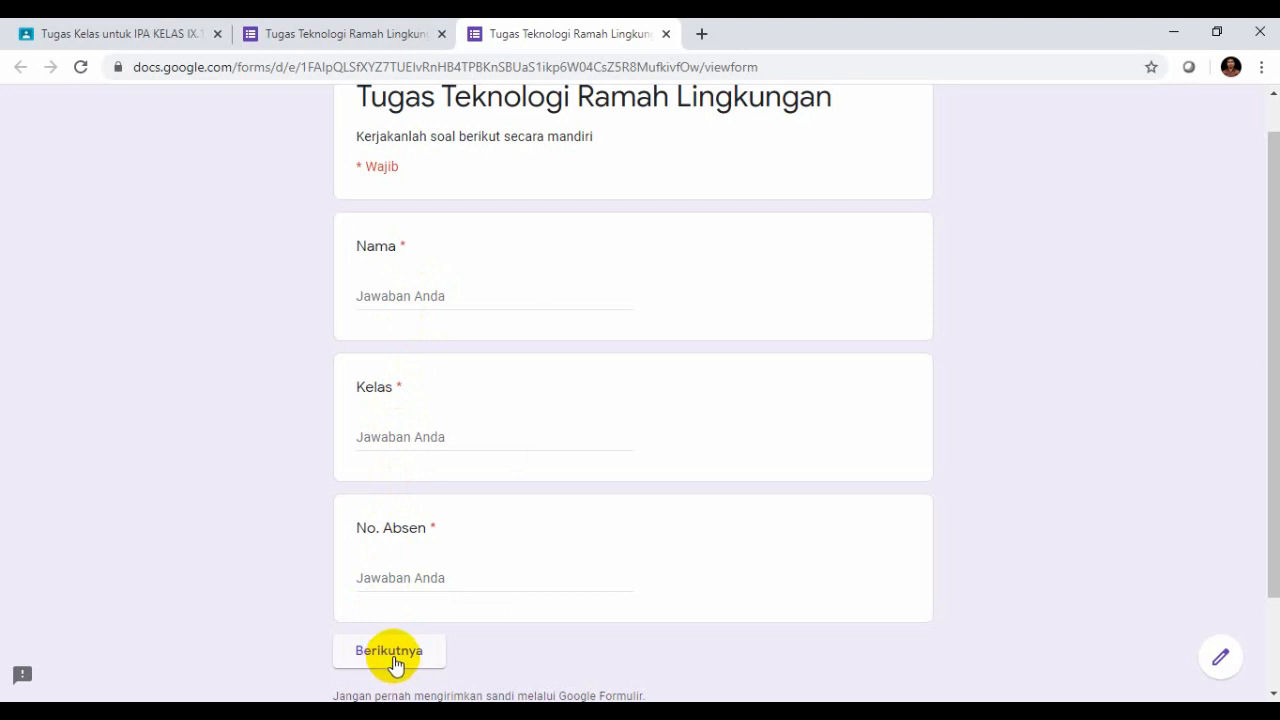
drag(1272, 410, 1272, 305)
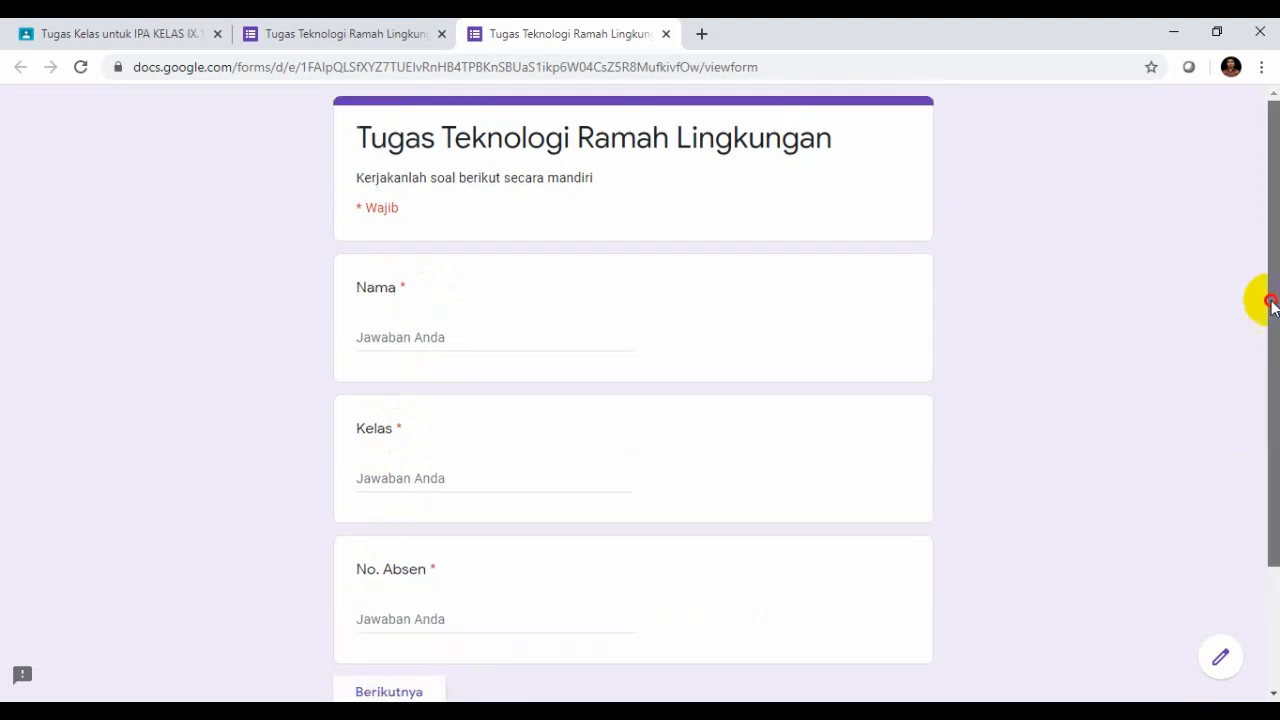
click(667, 34)
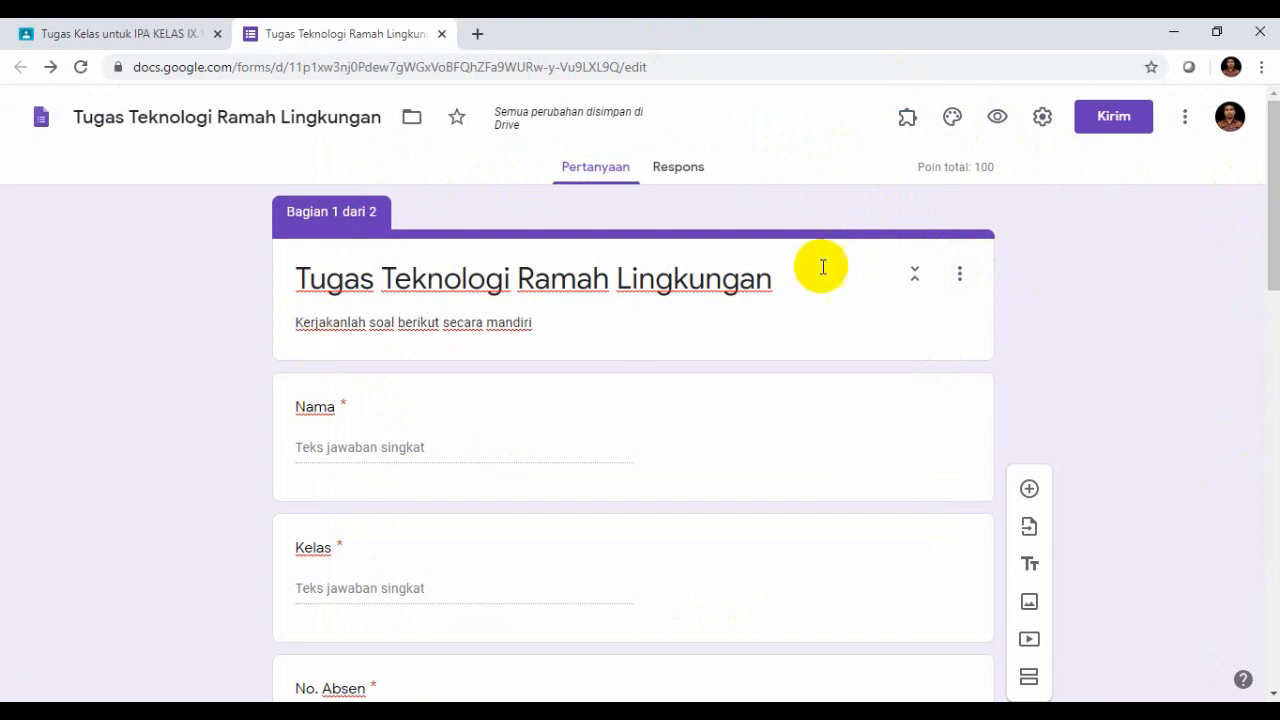
Customize the form's theme, trying red before choosing orange as the theme colour, and set the font style to Lucu.
click(952, 120)
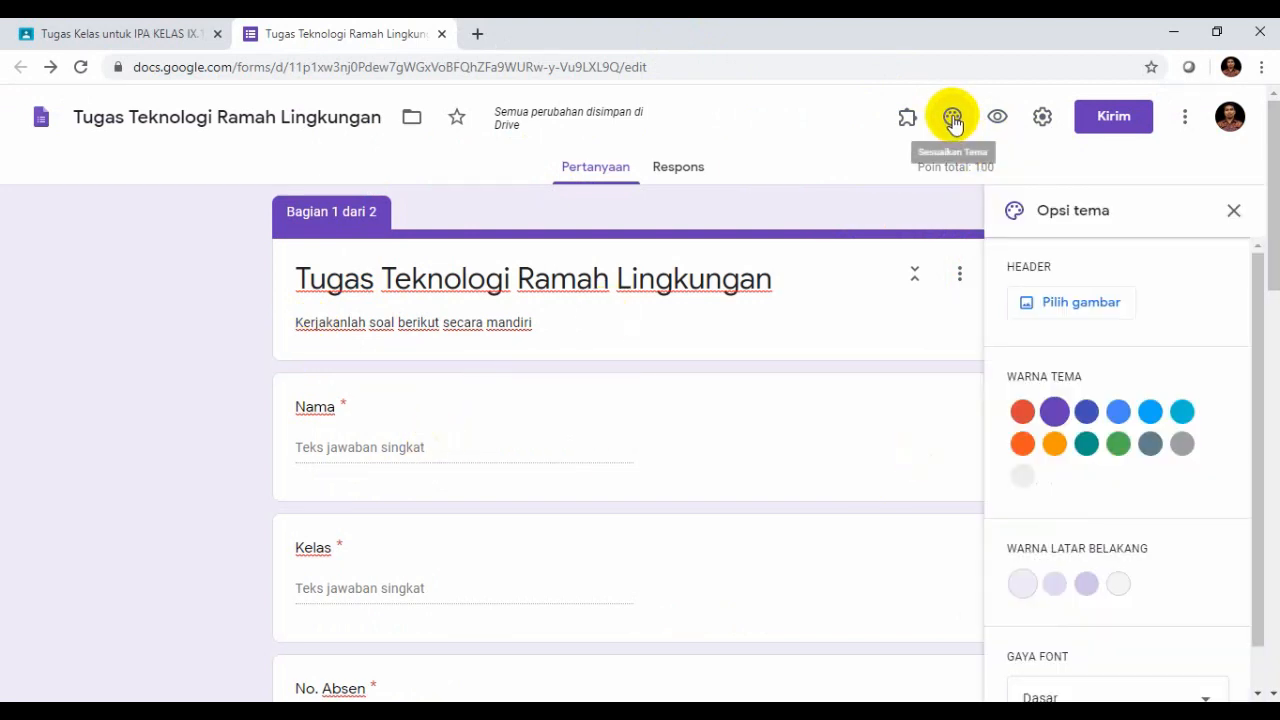
click(1022, 412)
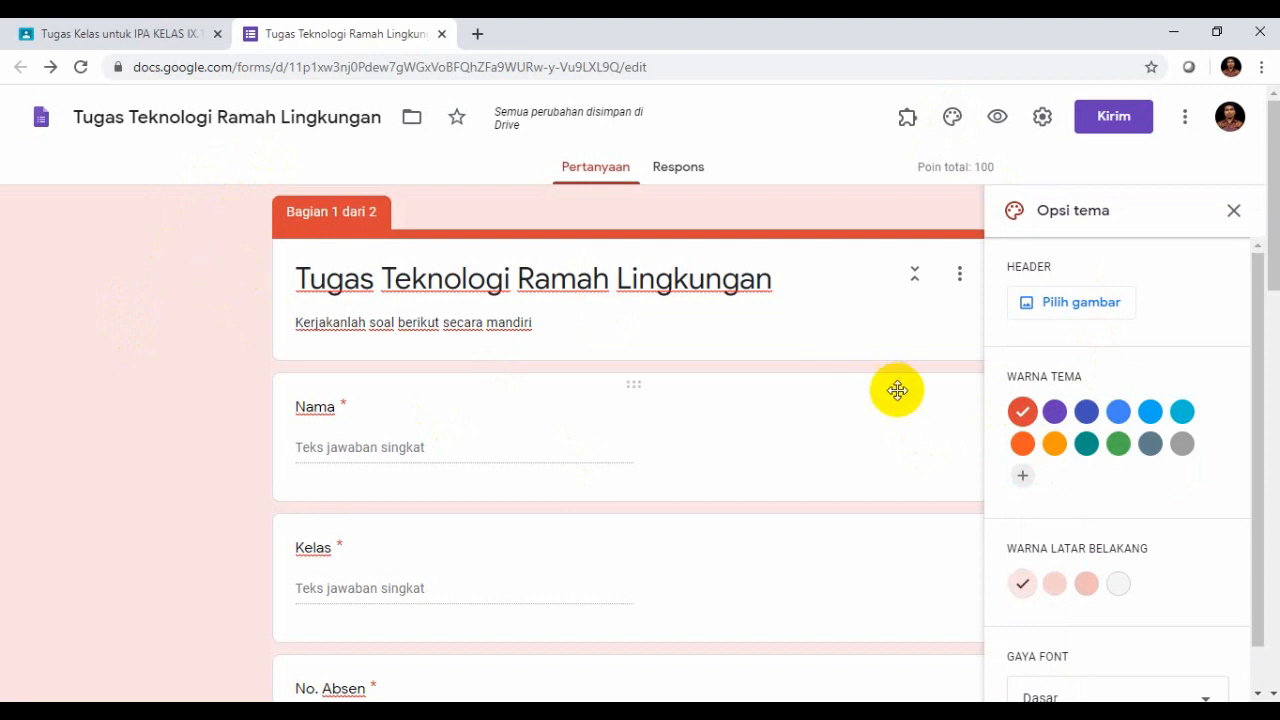
click(1022, 443)
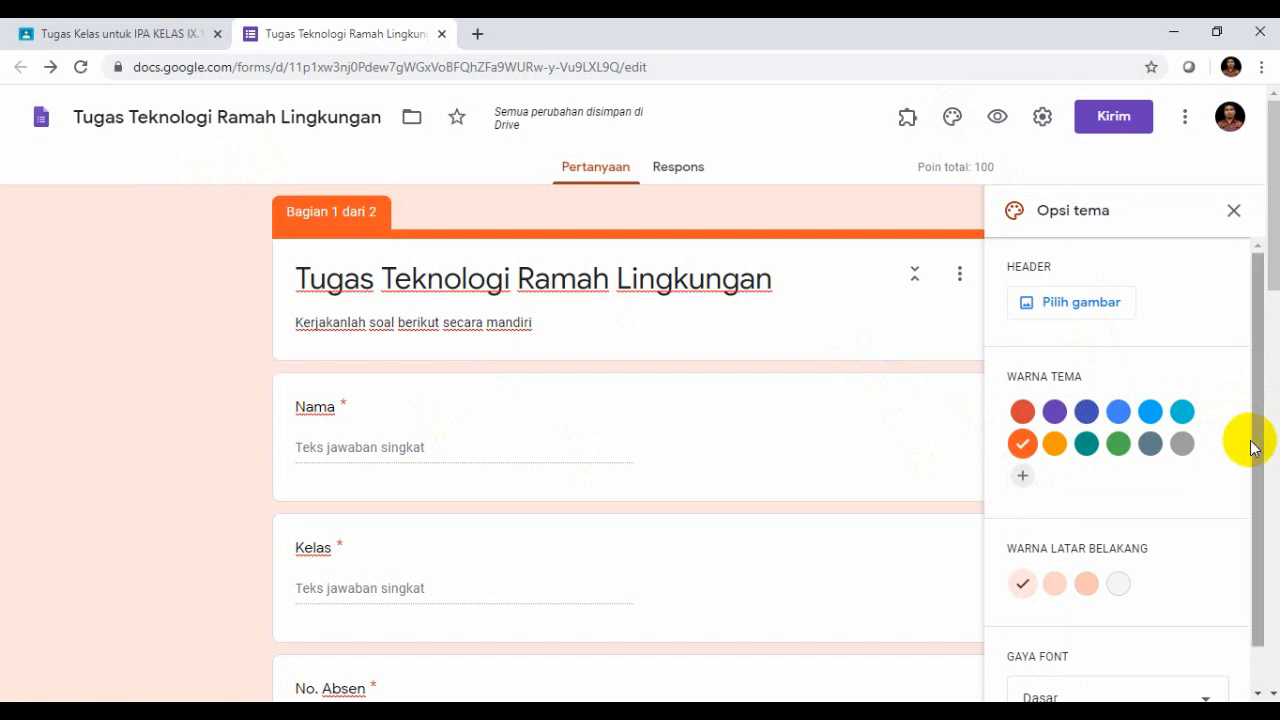
drag(1260, 450, 1257, 503)
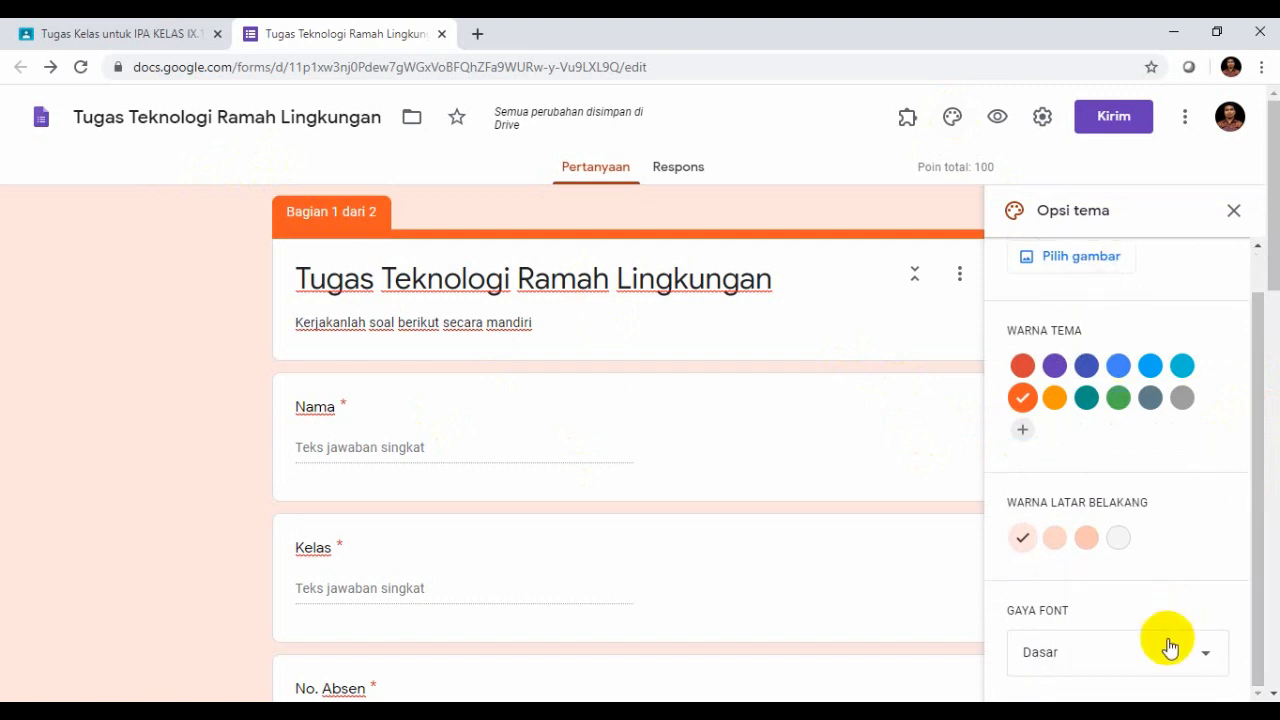
click(1207, 660)
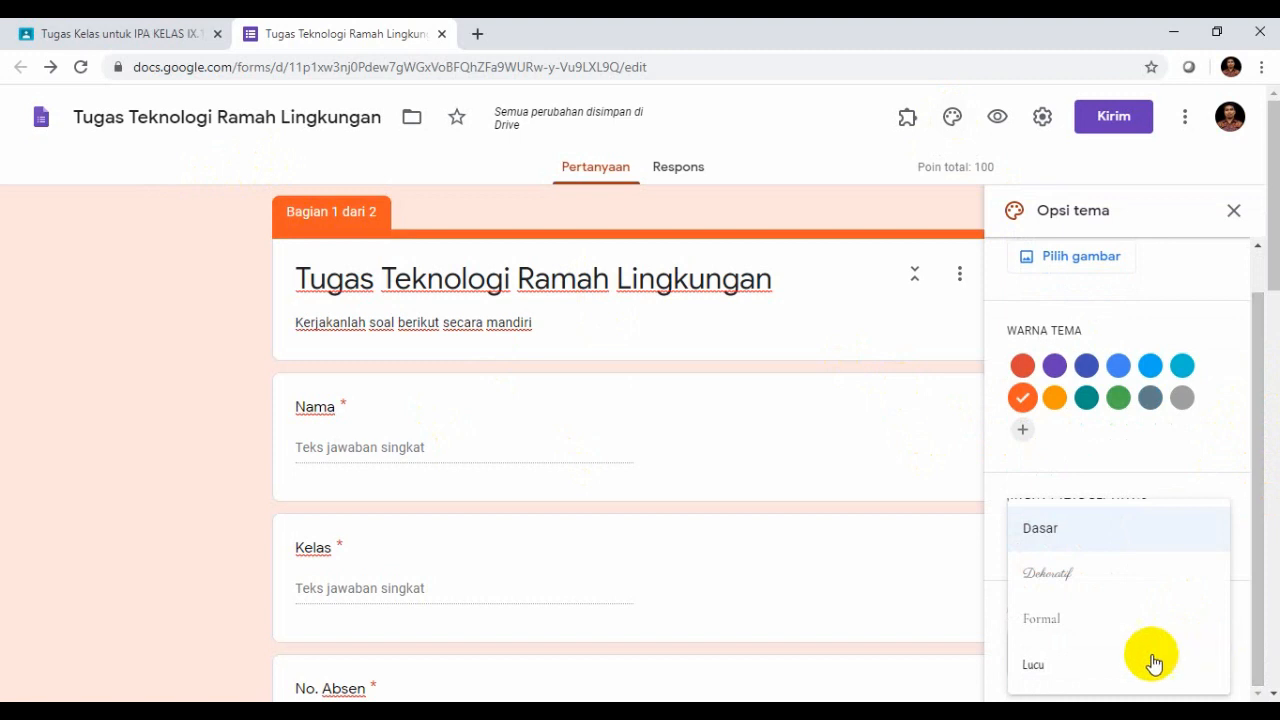
click(1044, 670)
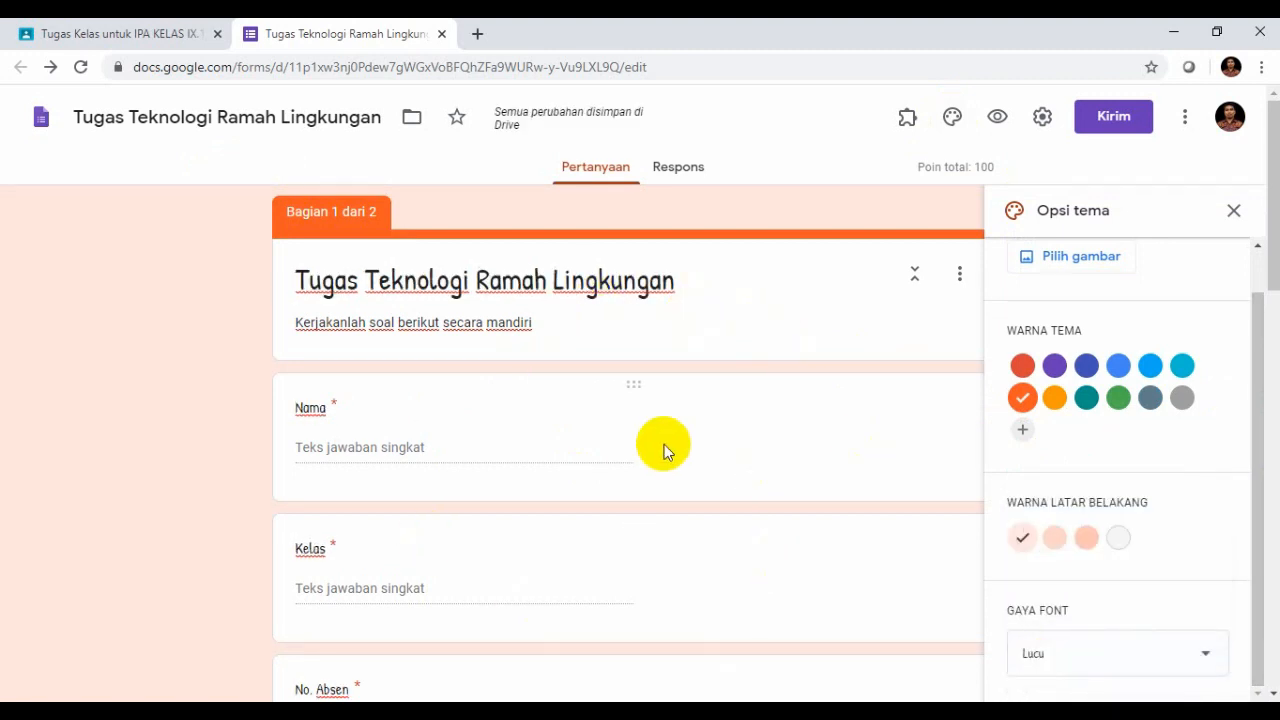
Insert the illustrated laboratory glassware and microscope image from the Kantor dan Sekolah themes as the form's header.
drag(1257, 386, 1248, 300)
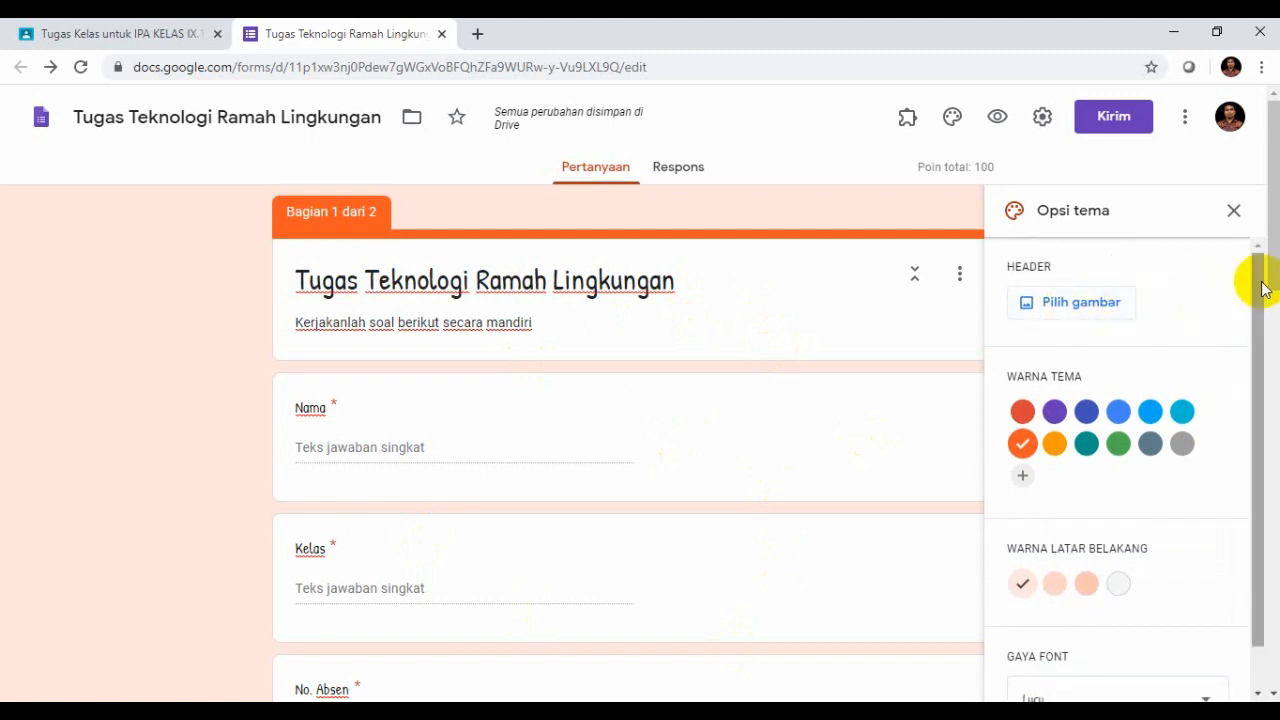
click(1049, 315)
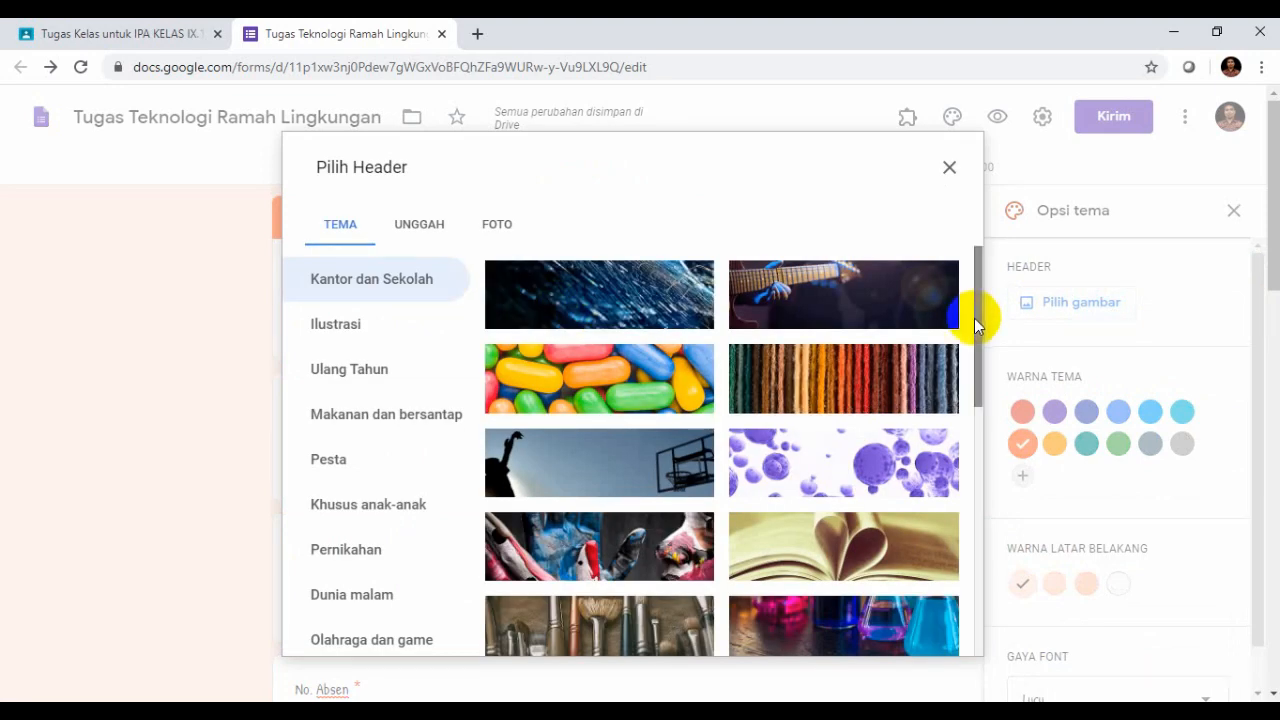
drag(977, 321, 983, 651)
click(857, 590)
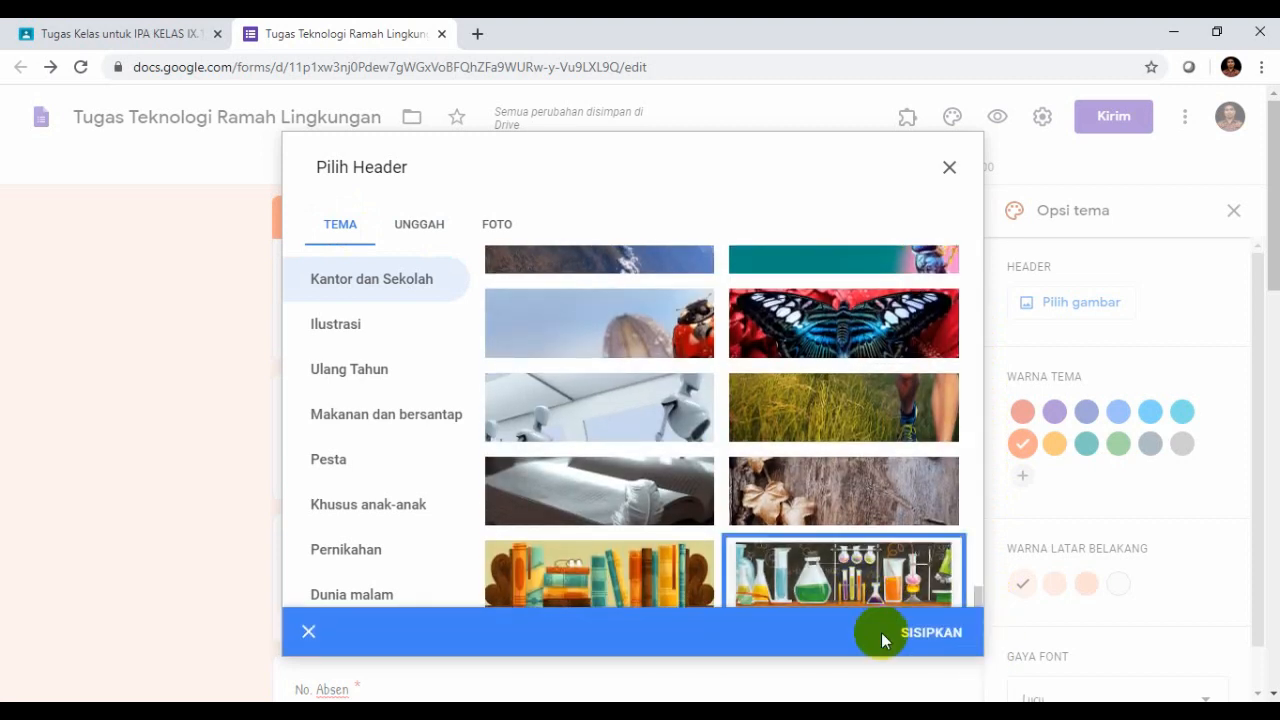
click(932, 633)
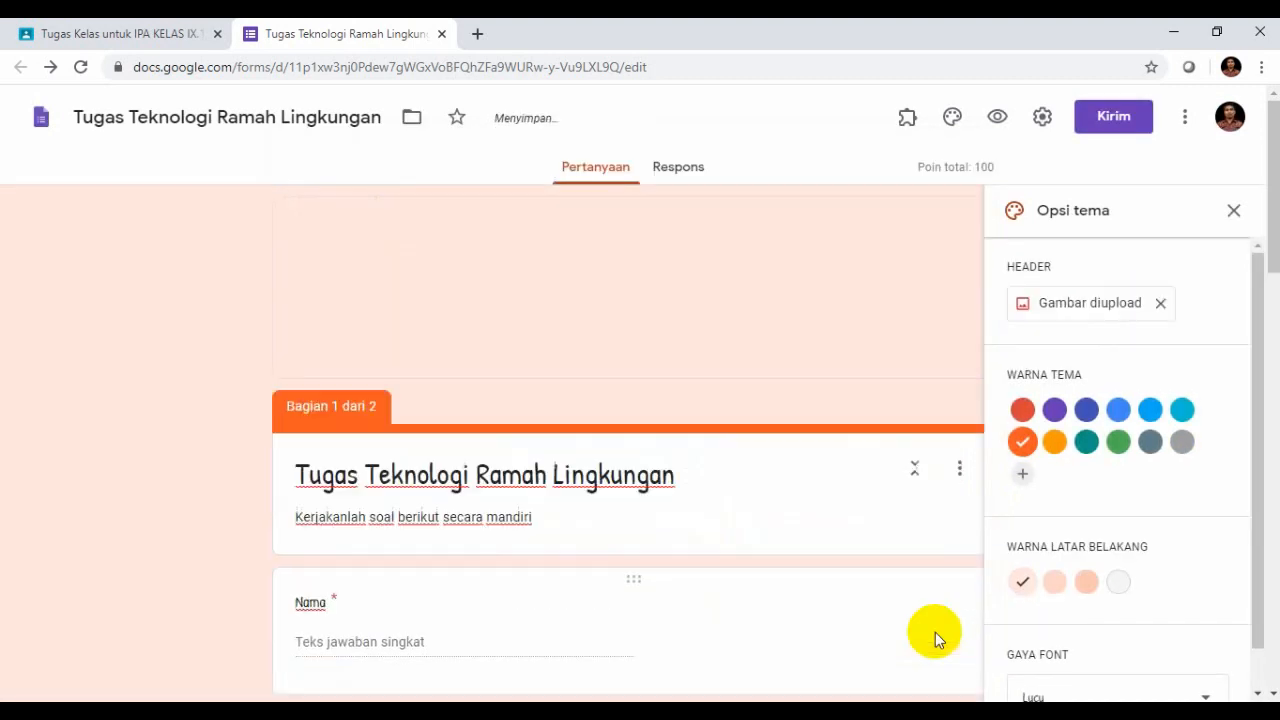
drag(1260, 384, 1262, 320)
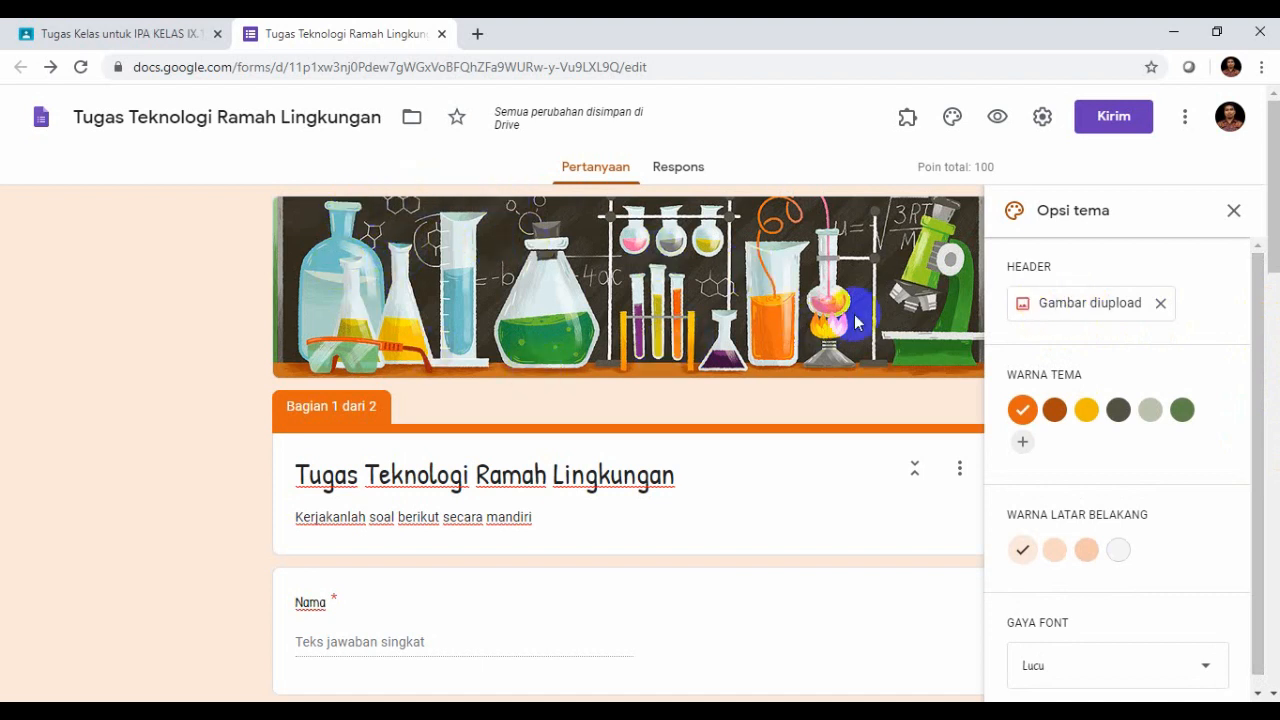
Replace the form's header with the uploaded image file KOP SEKOLAH KECIL and close the theme options.
click(1090, 310)
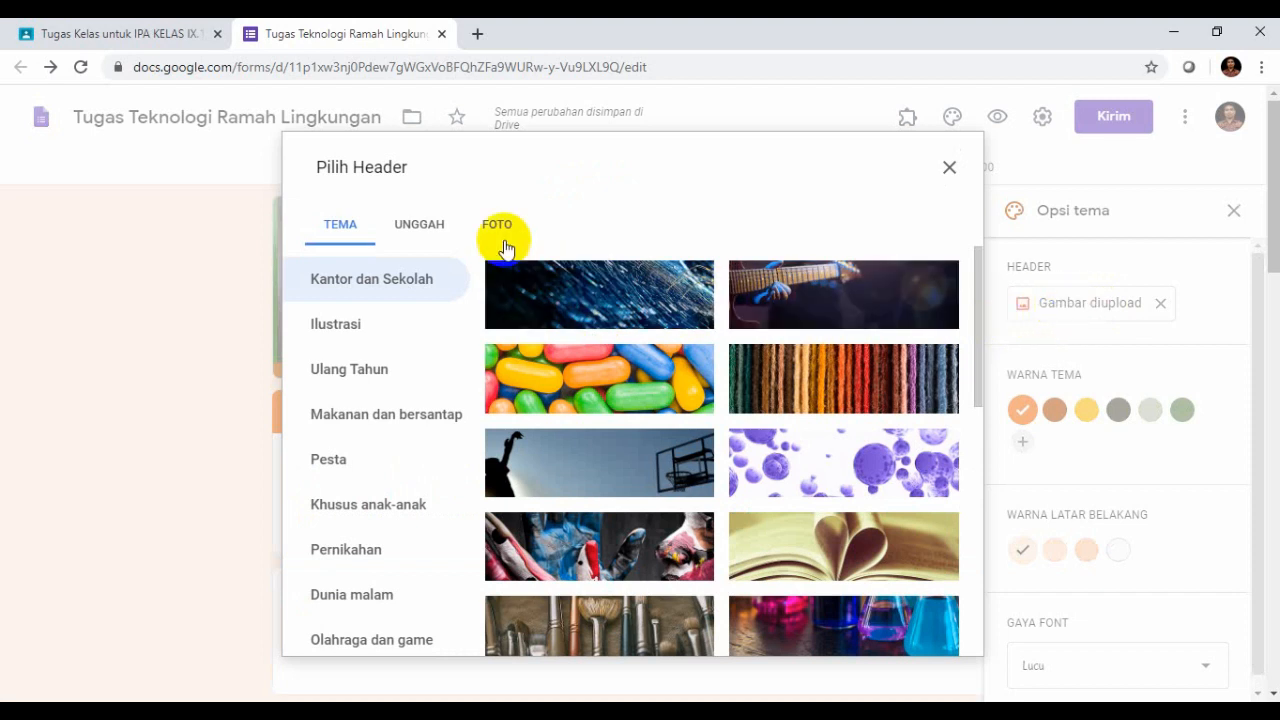
click(420, 229)
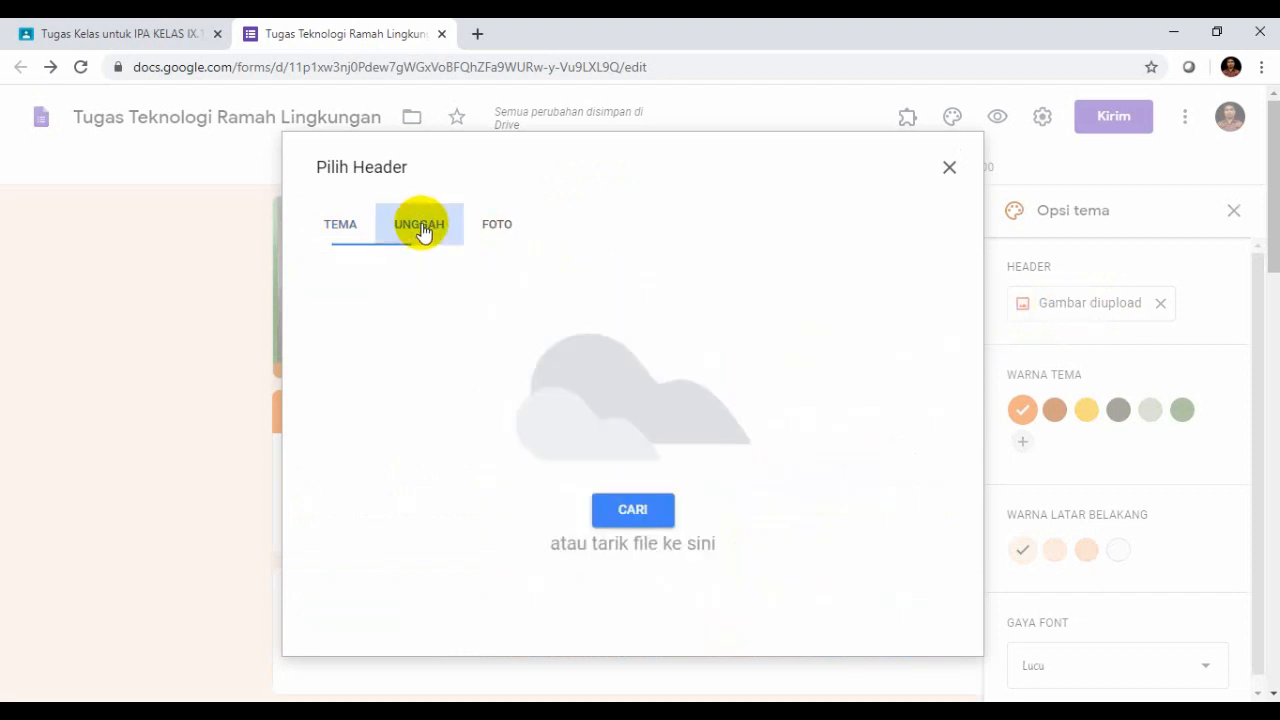
click(631, 509)
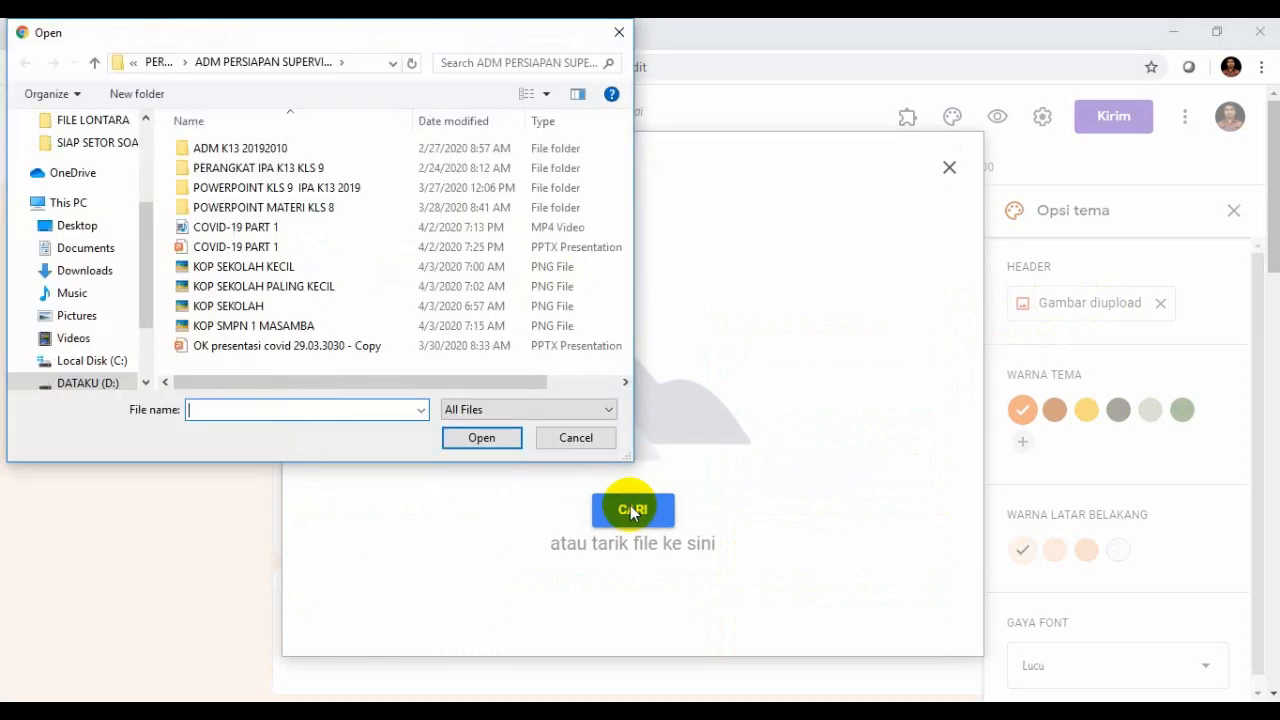
click(278, 268)
click(476, 438)
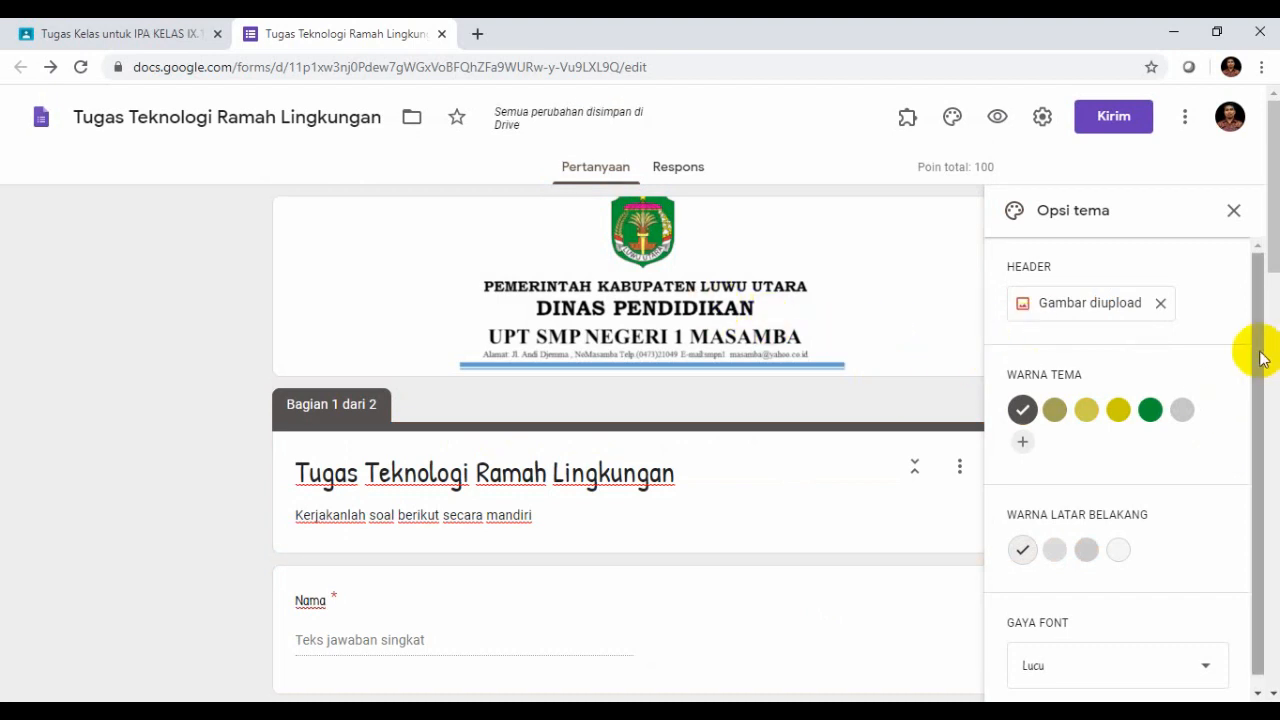
drag(1258, 394, 1249, 297)
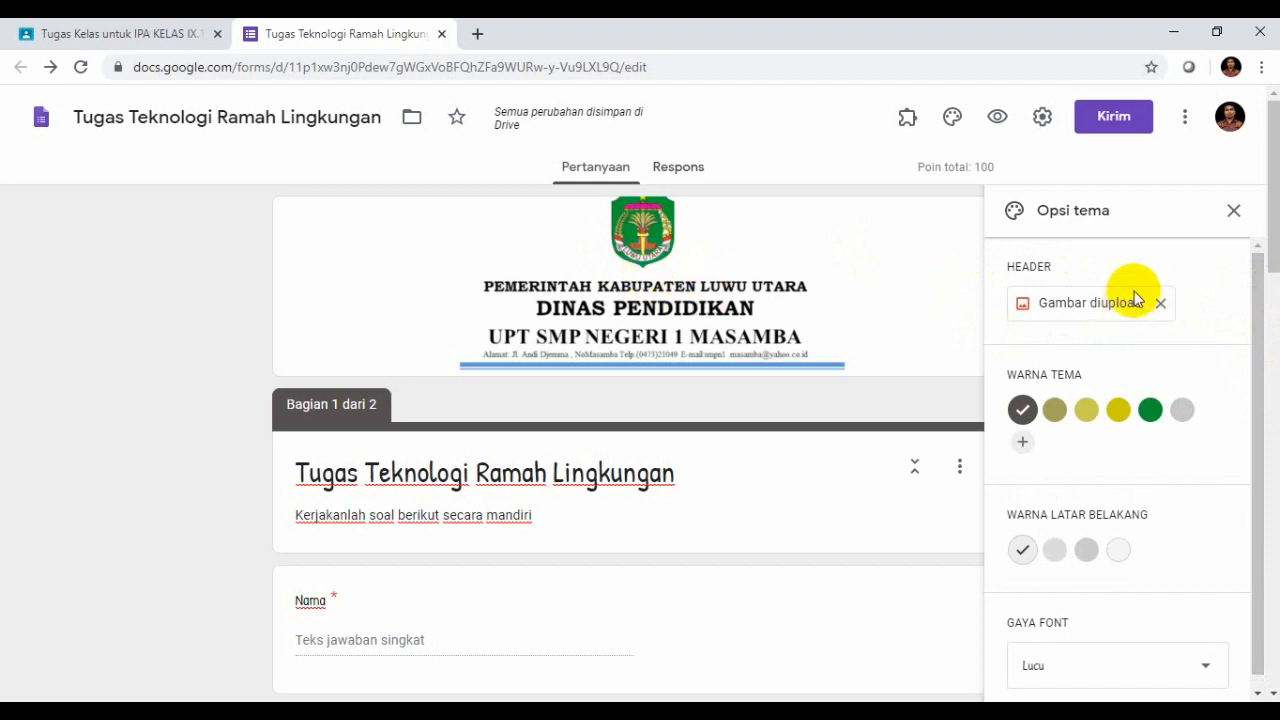
click(1235, 212)
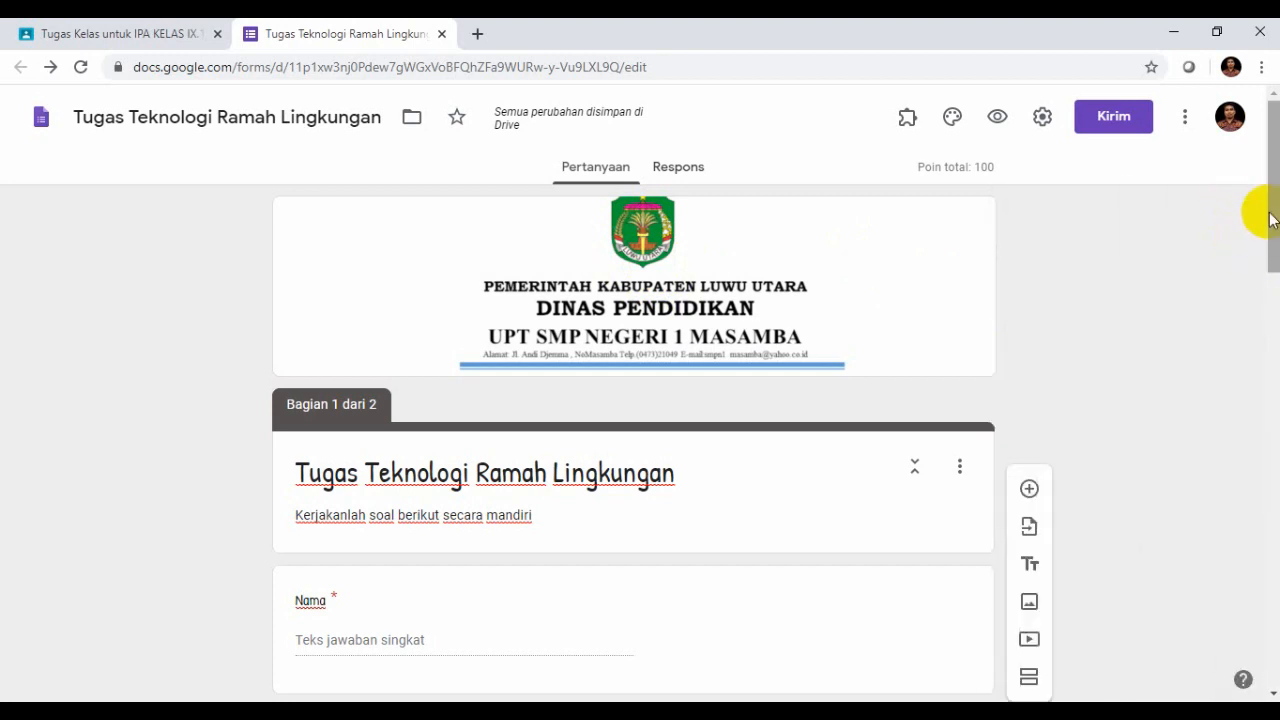
Close the form, reopen it from the Classroom assignment's attachment to check the header and content, and return to the assignment.
drag(1275, 215, 1265, 188)
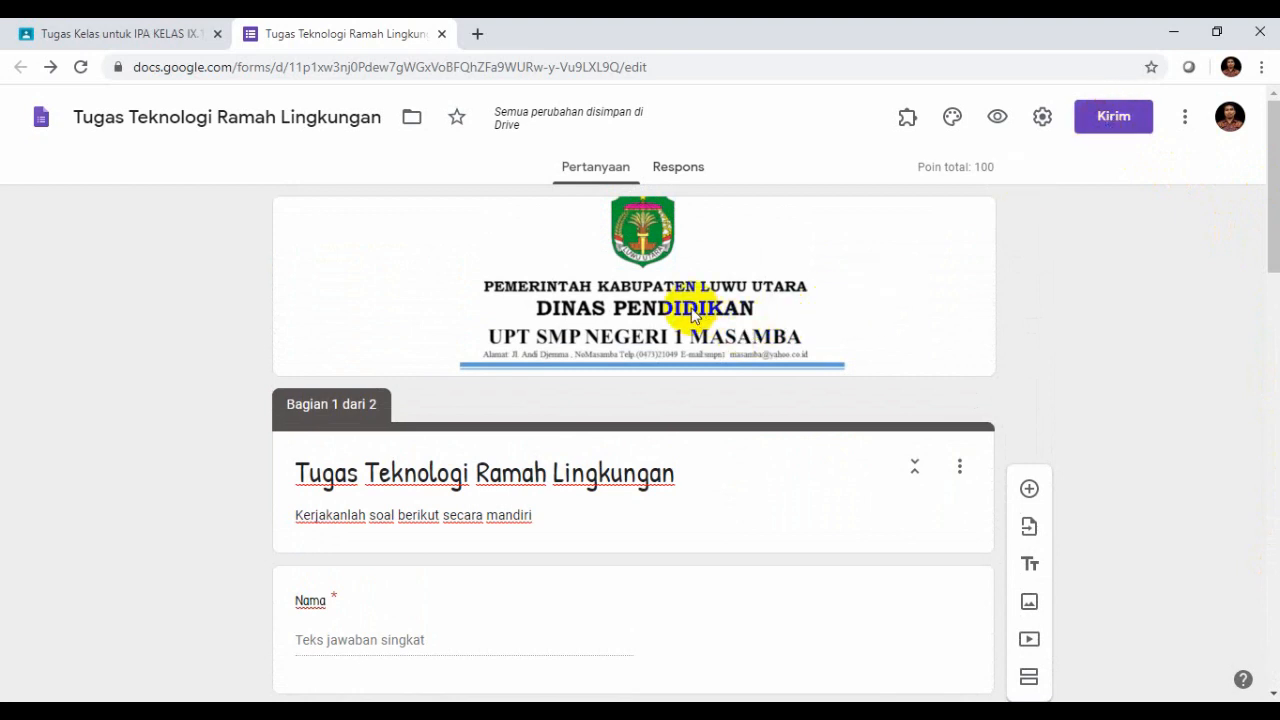
click(441, 36)
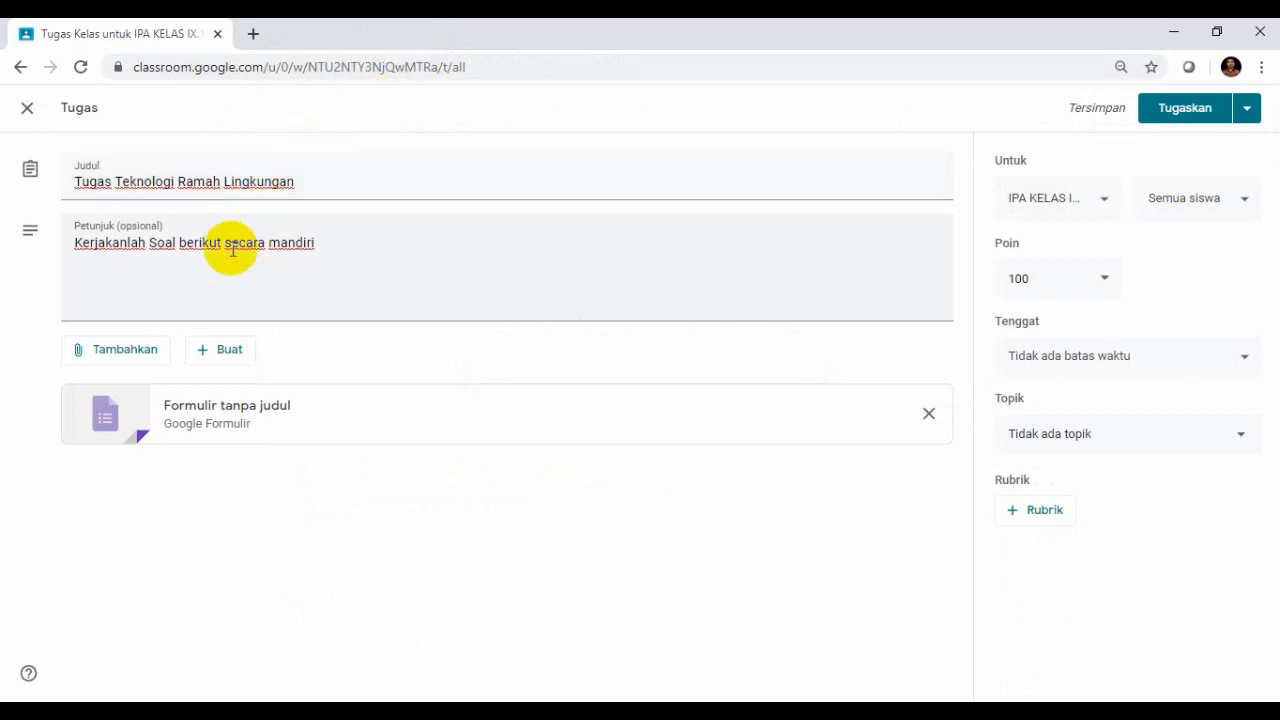
click(270, 405)
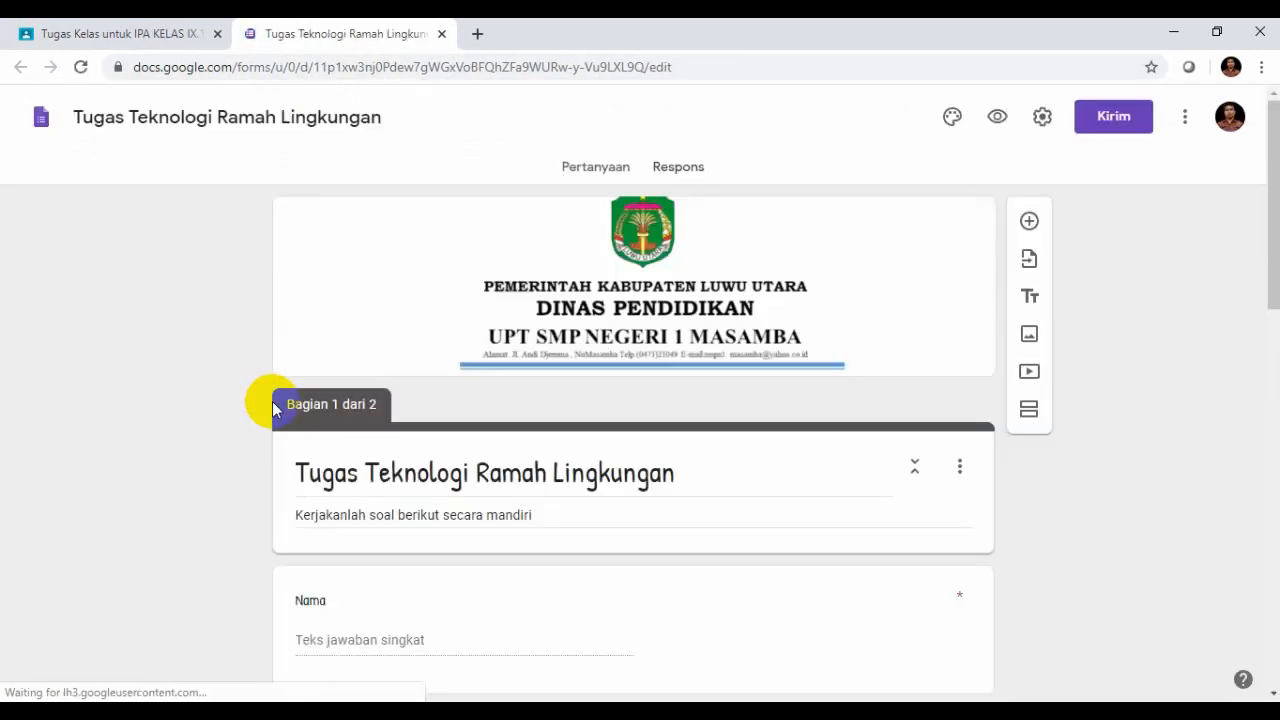
drag(1272, 218, 1260, 171)
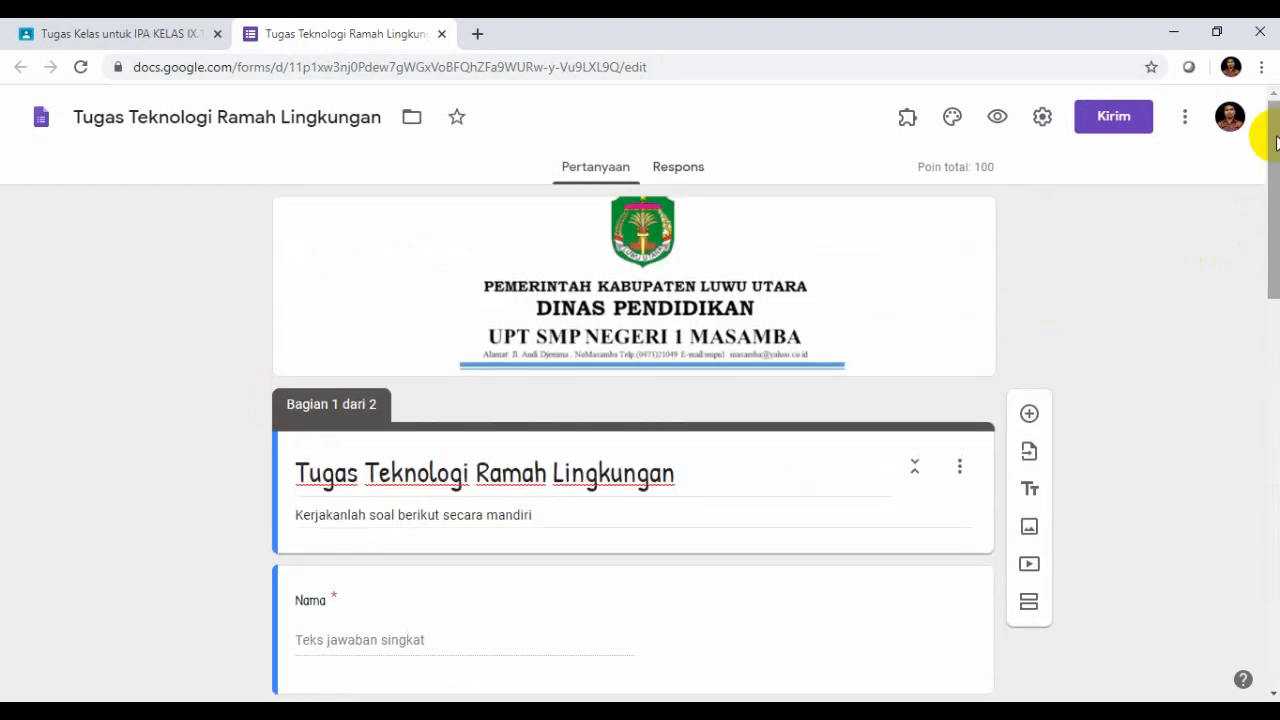
click(437, 34)
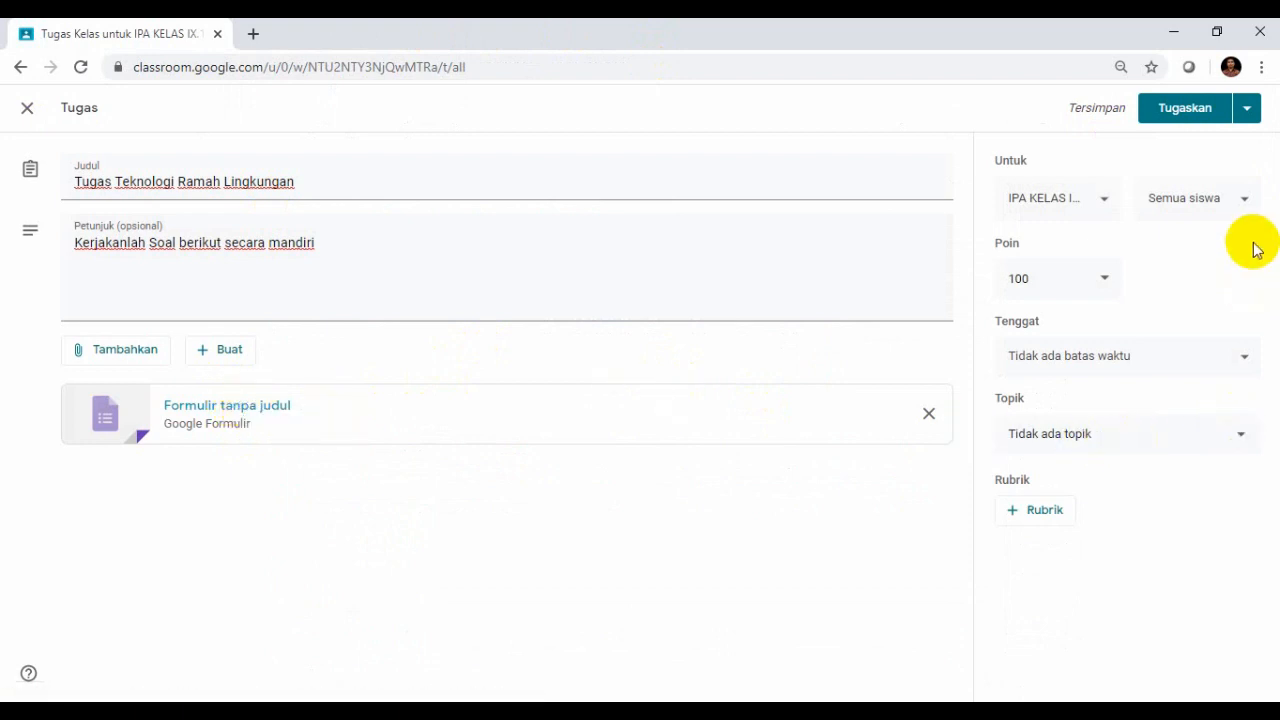
Try adding IPA KELAS IX.7, VIII.7 and IX.6 as recipients of the assignment, and restore IPA KELAS IX.1 as the only class.
click(1101, 202)
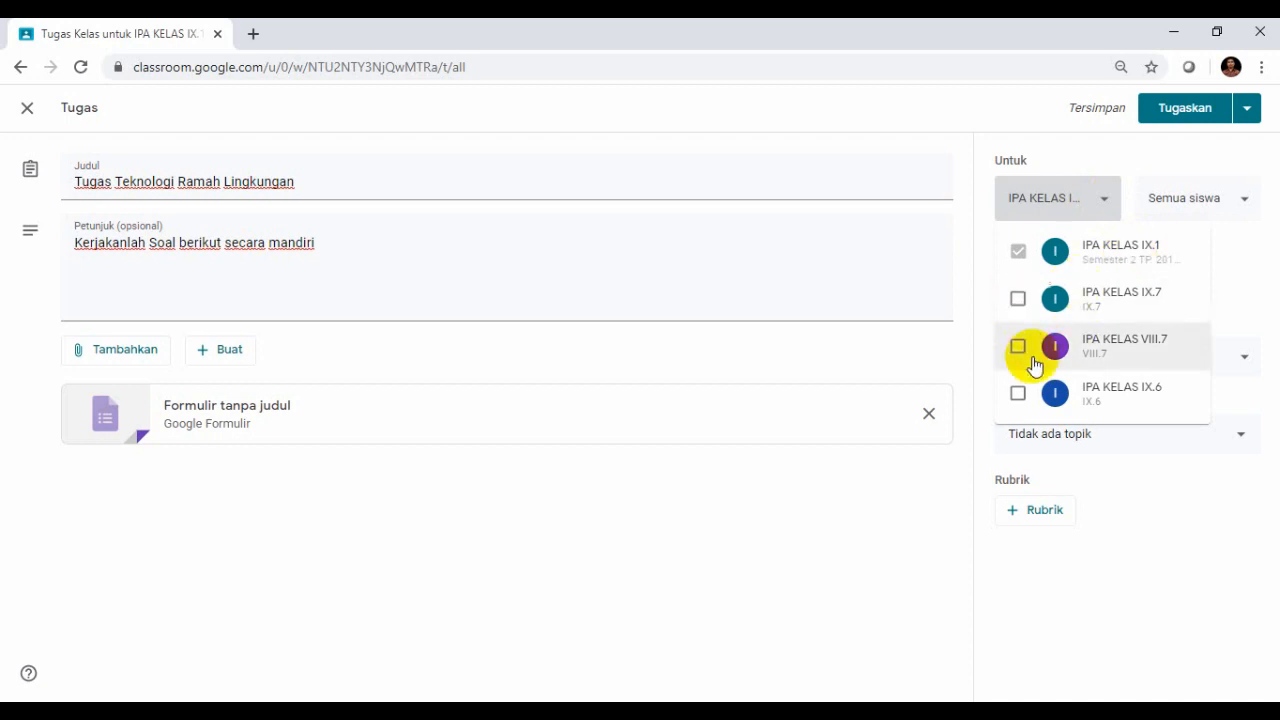
click(1018, 297)
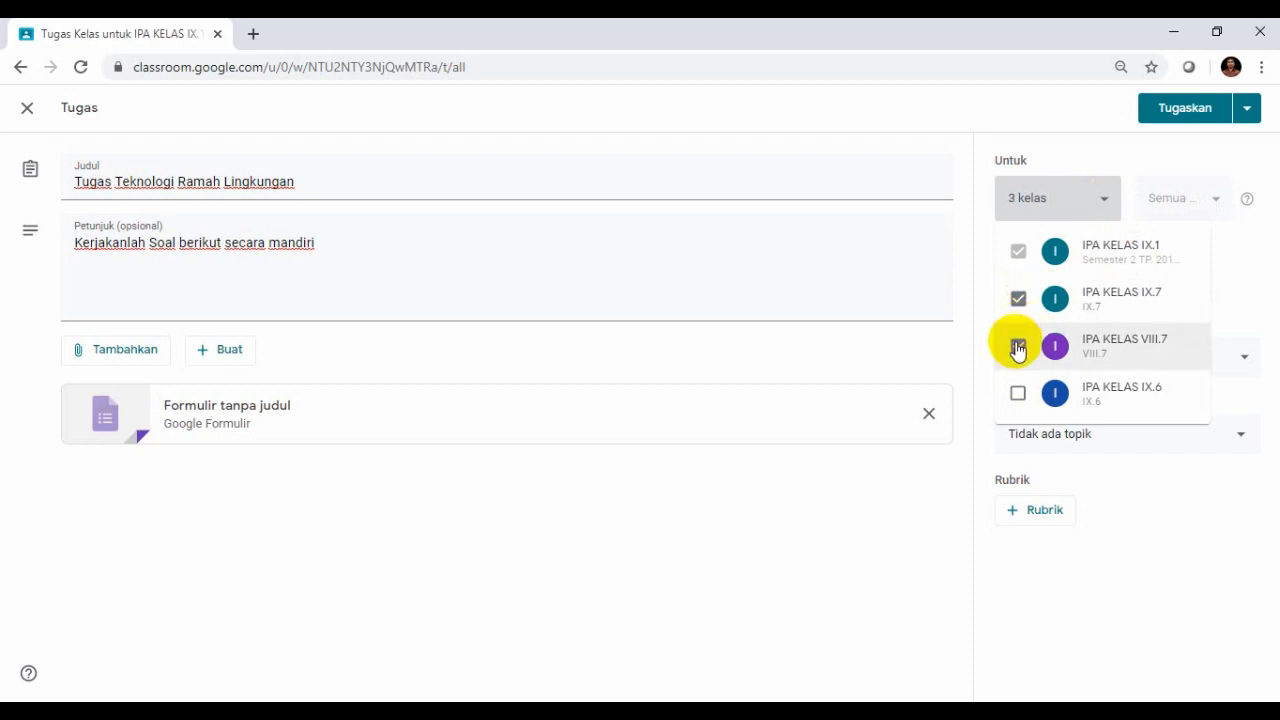
click(1018, 395)
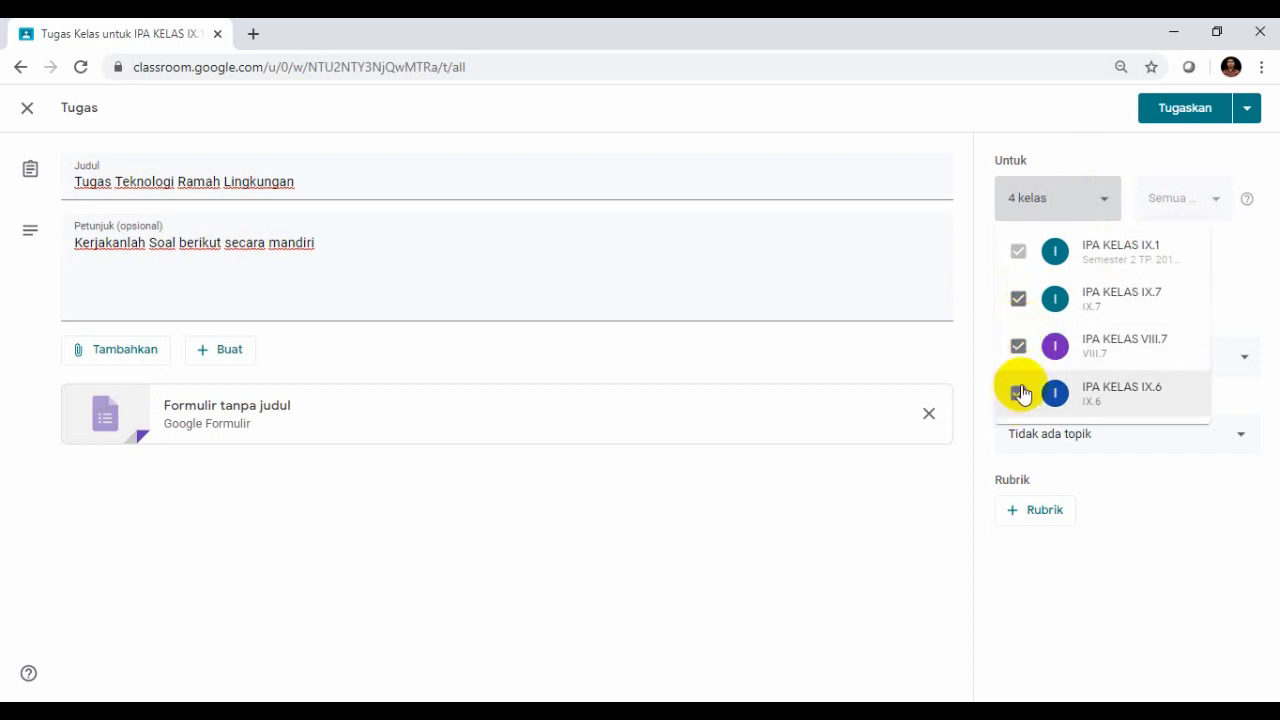
click(1018, 346)
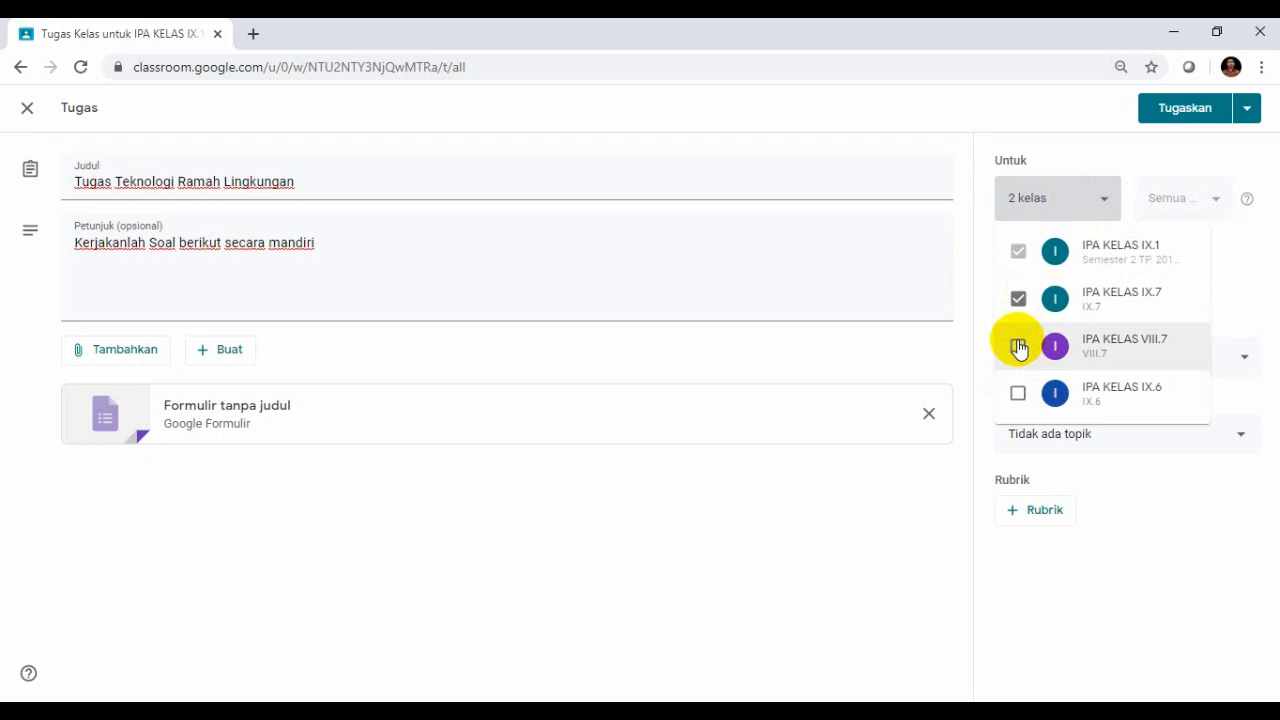
click(1016, 297)
click(1016, 251)
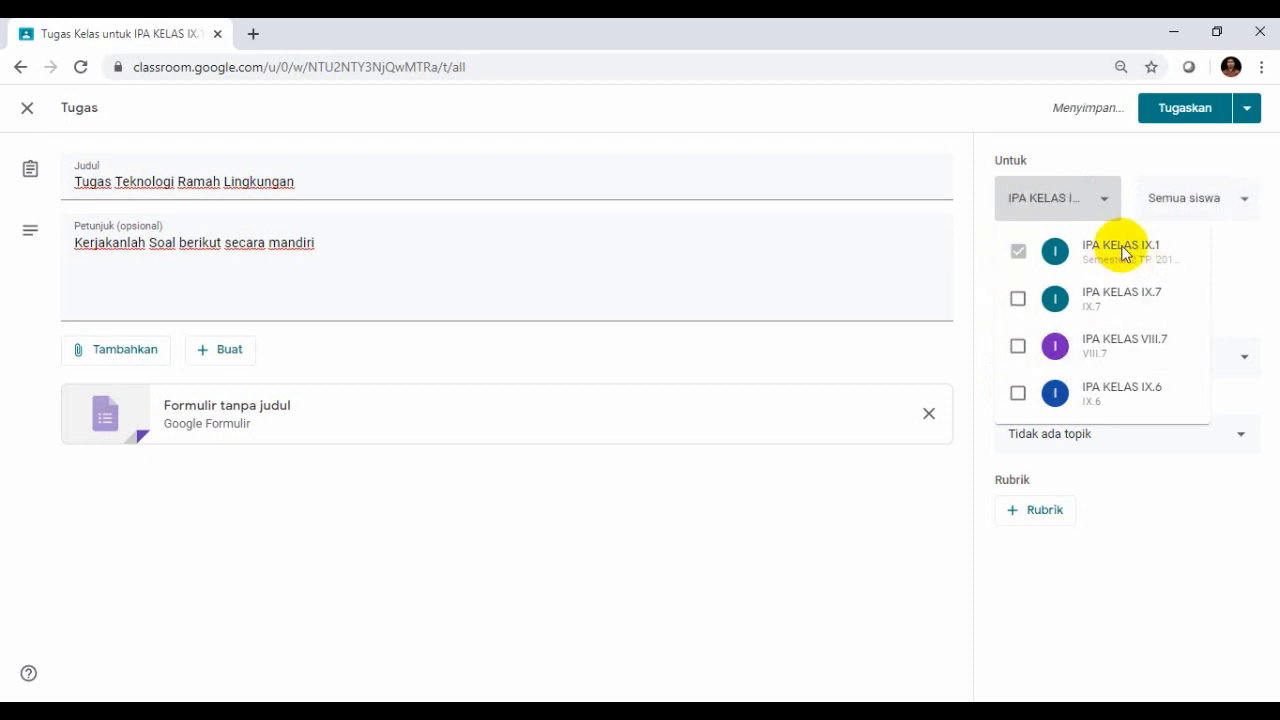
click(1107, 206)
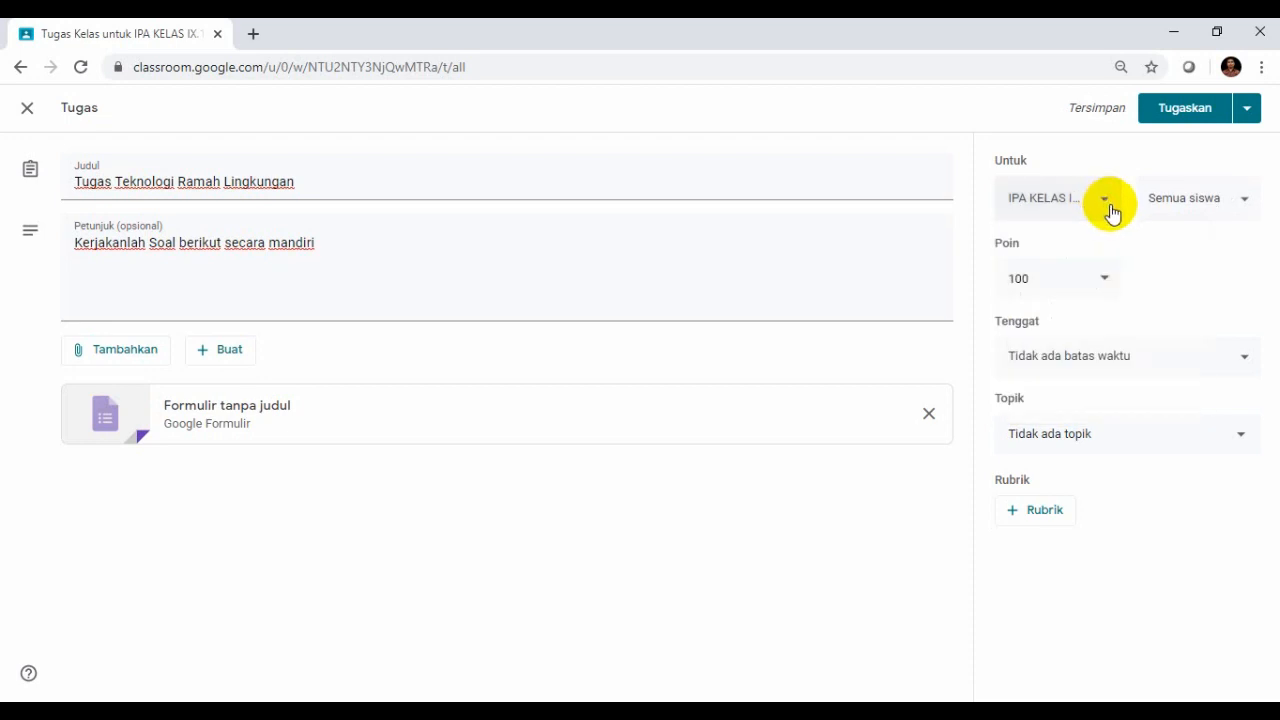
Try assigning the task to only two individual students, and restore the selection to Semua siswa.
click(1248, 200)
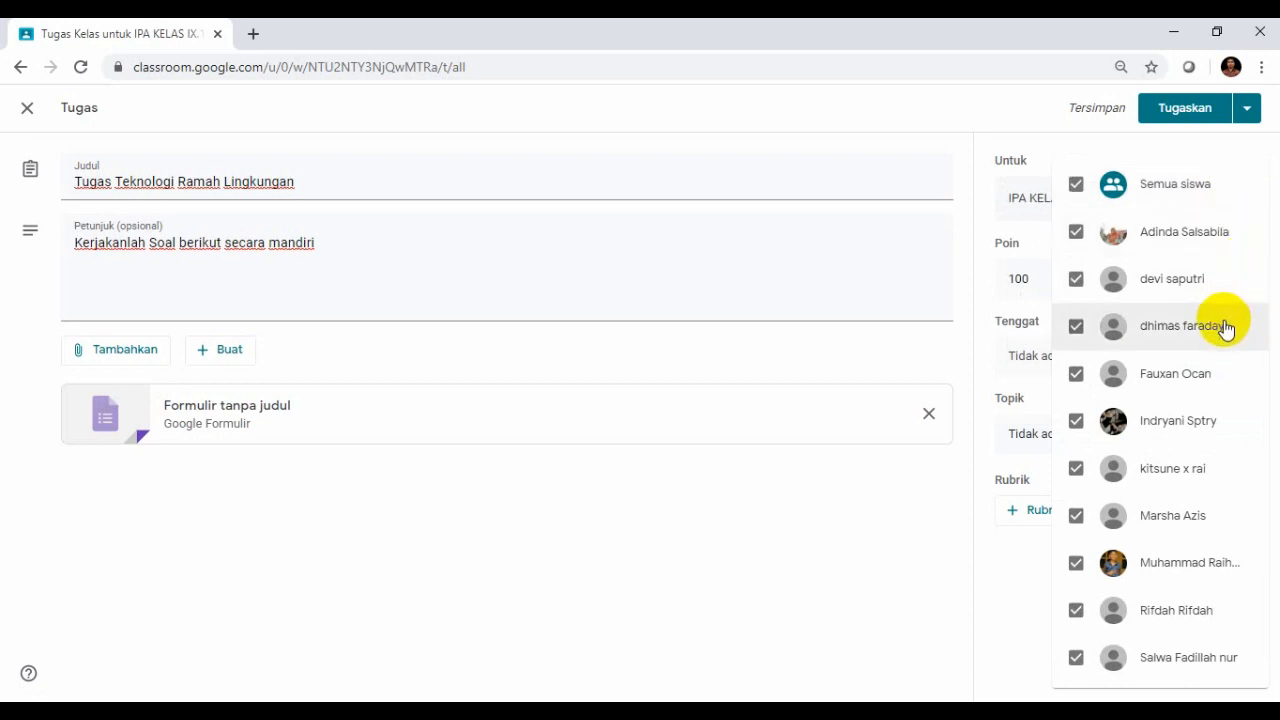
click(1077, 186)
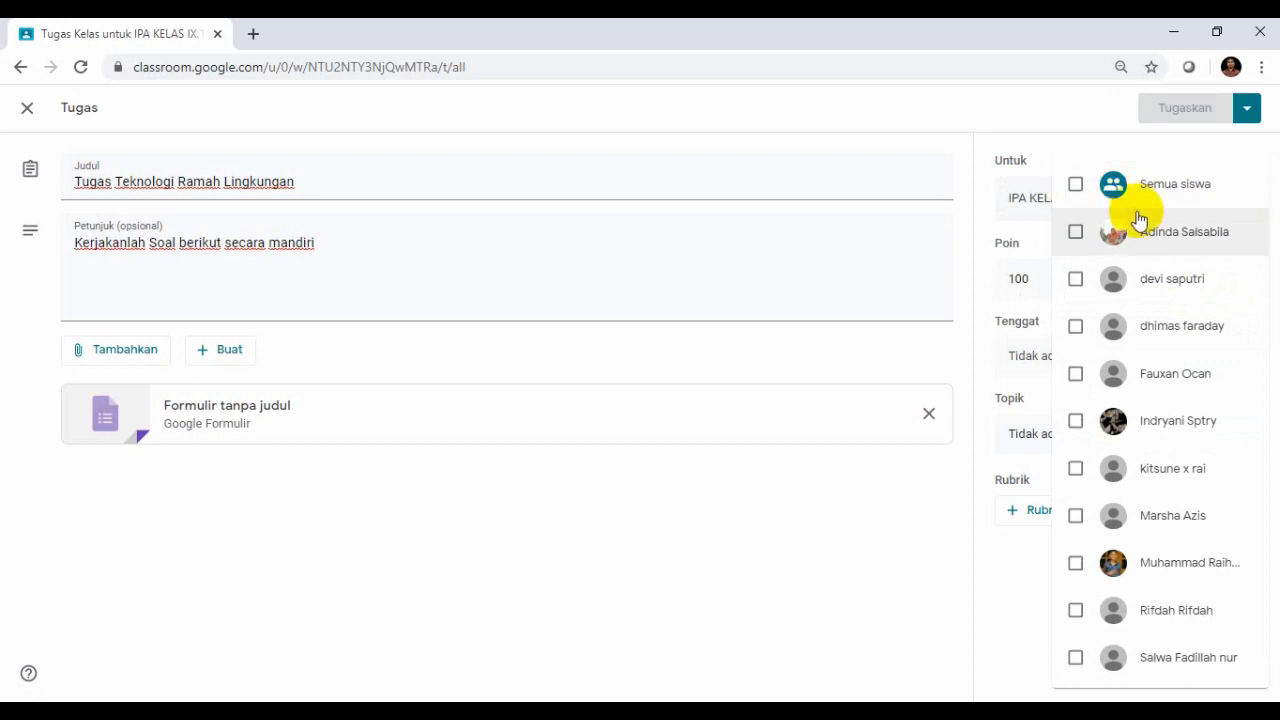
click(1075, 279)
click(1075, 374)
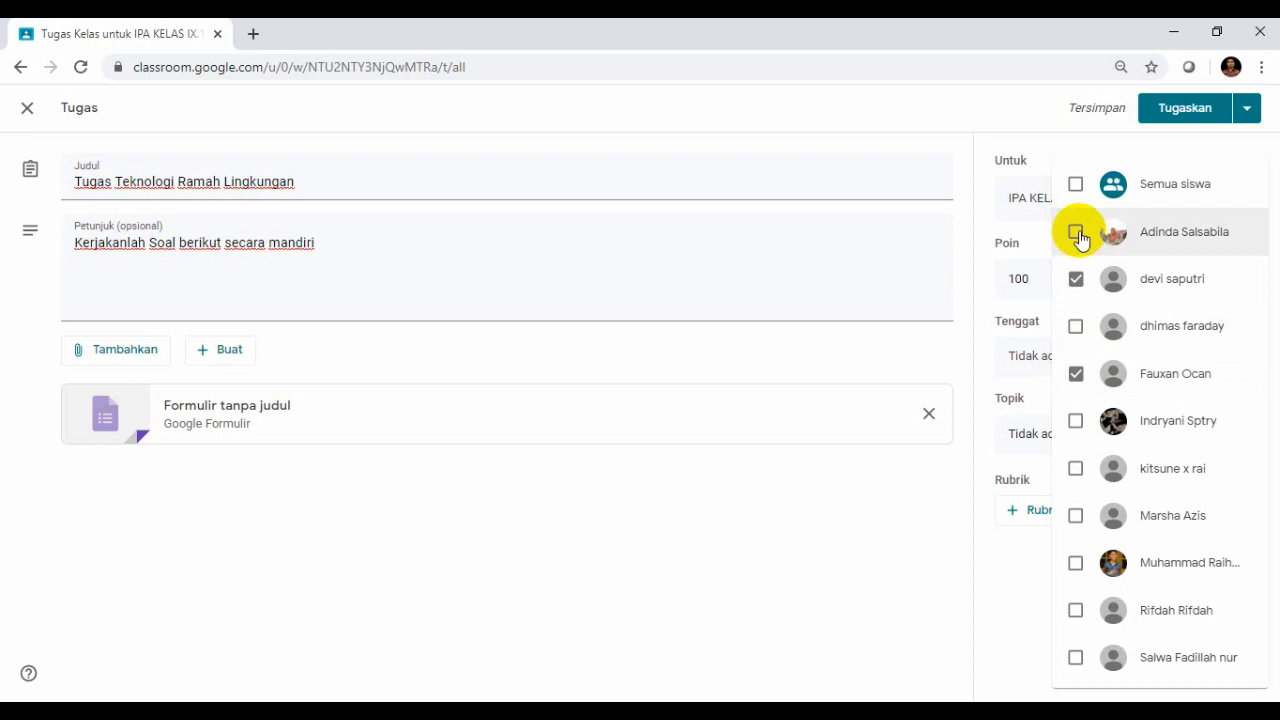
click(1074, 186)
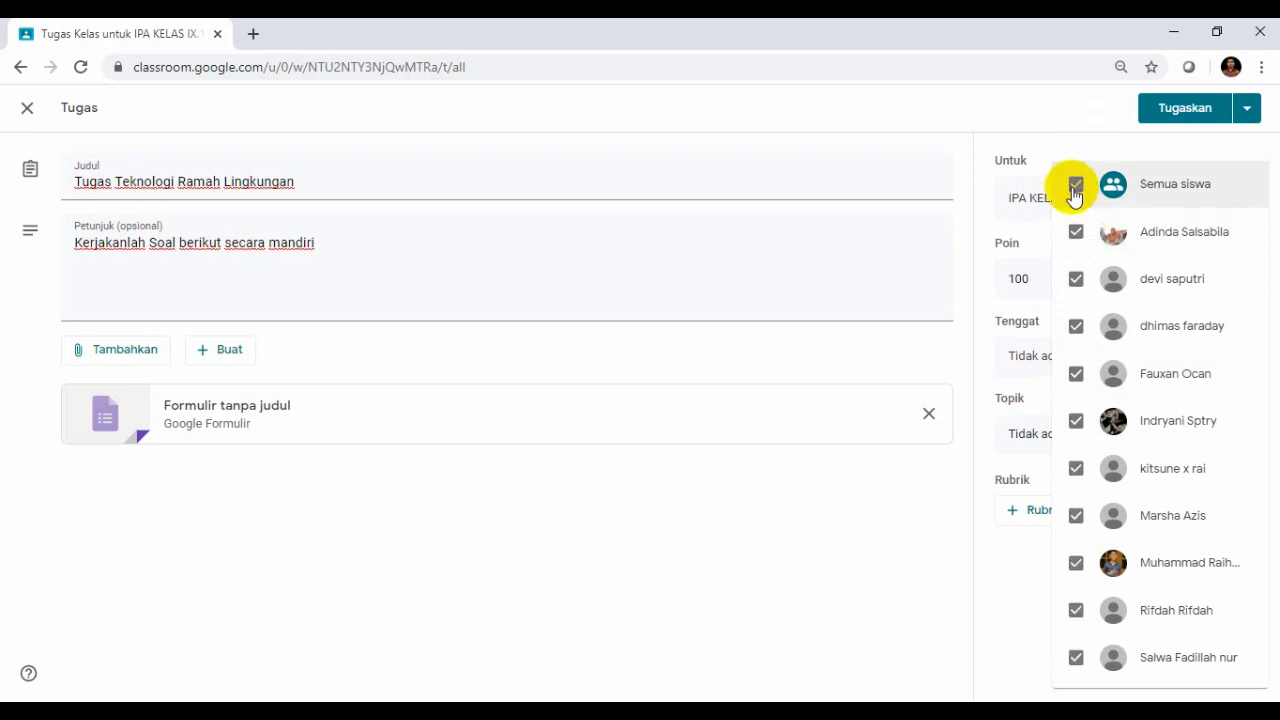
click(1060, 146)
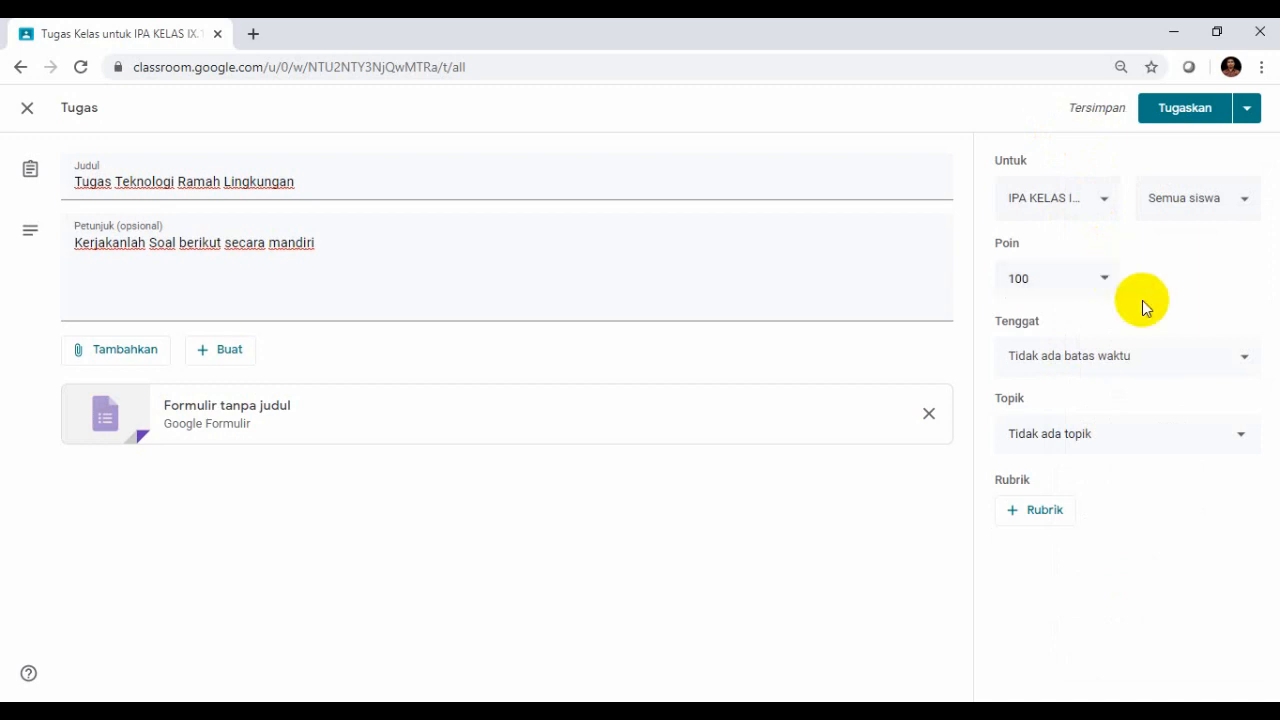
Set the assignment's deadline to 5 Apr 2020 at 23.59 and file it under the topic TUGAS.
click(1246, 360)
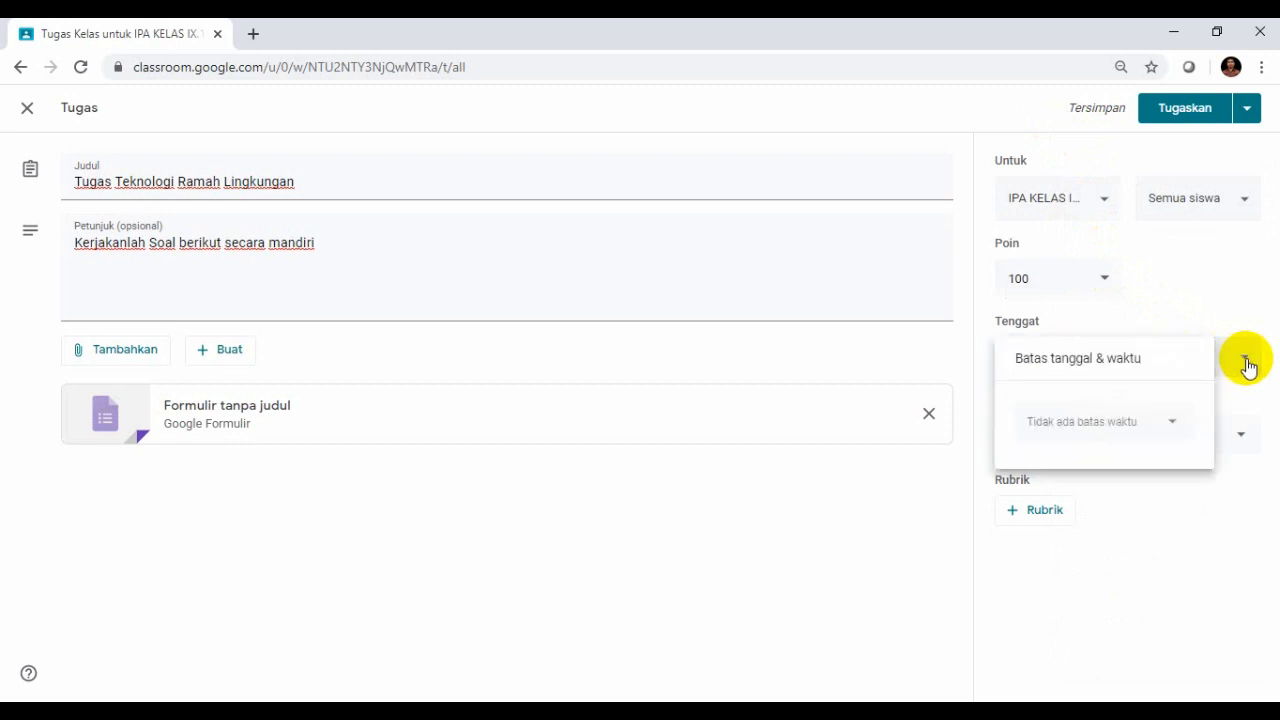
click(1171, 424)
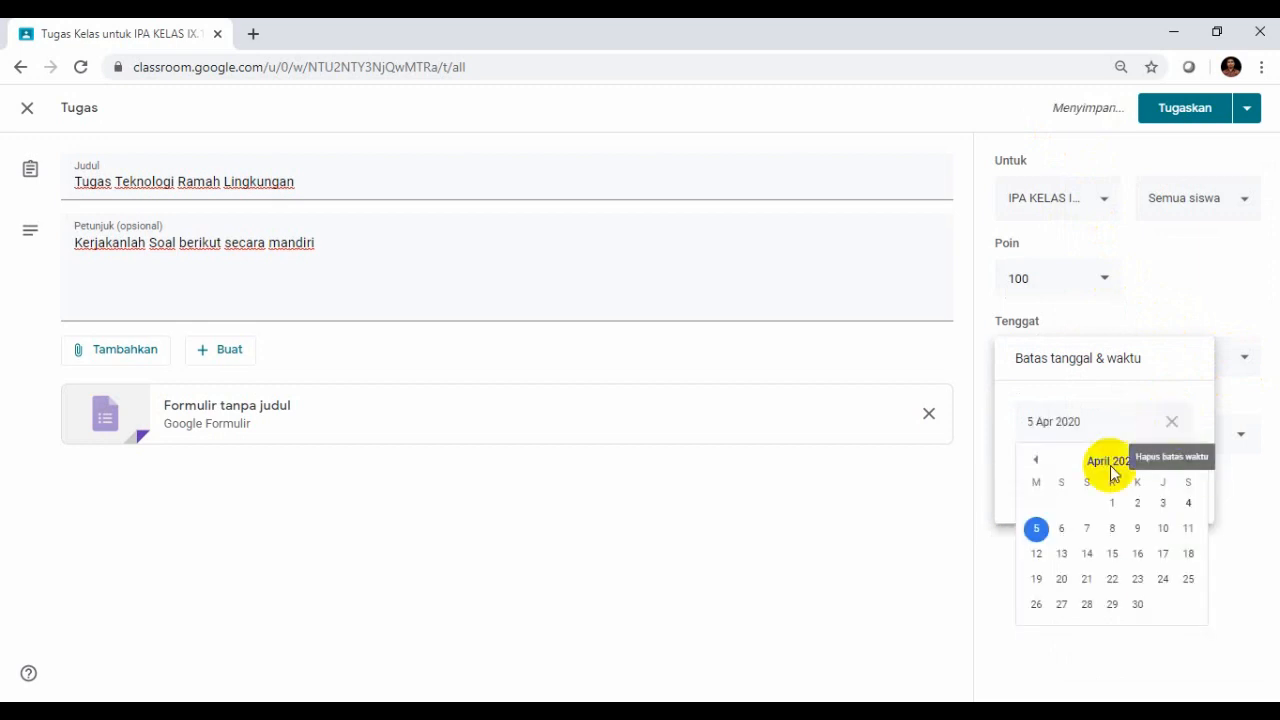
click(1040, 530)
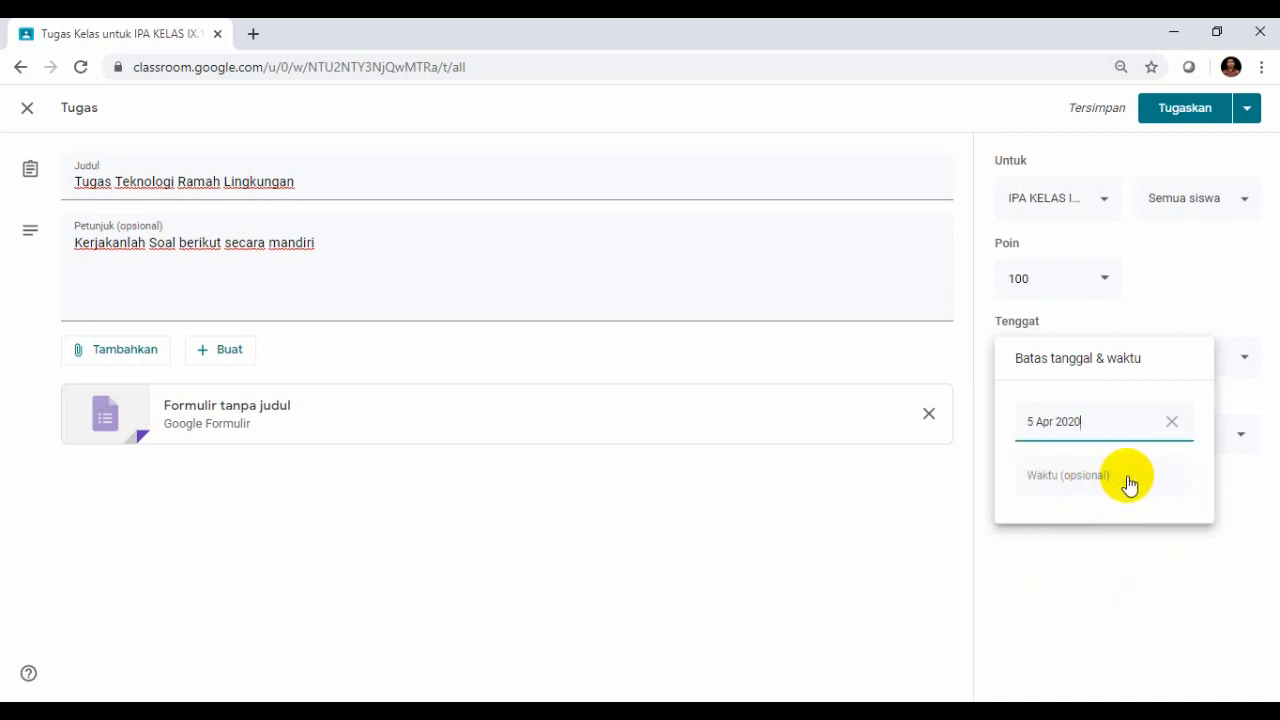
click(1179, 482)
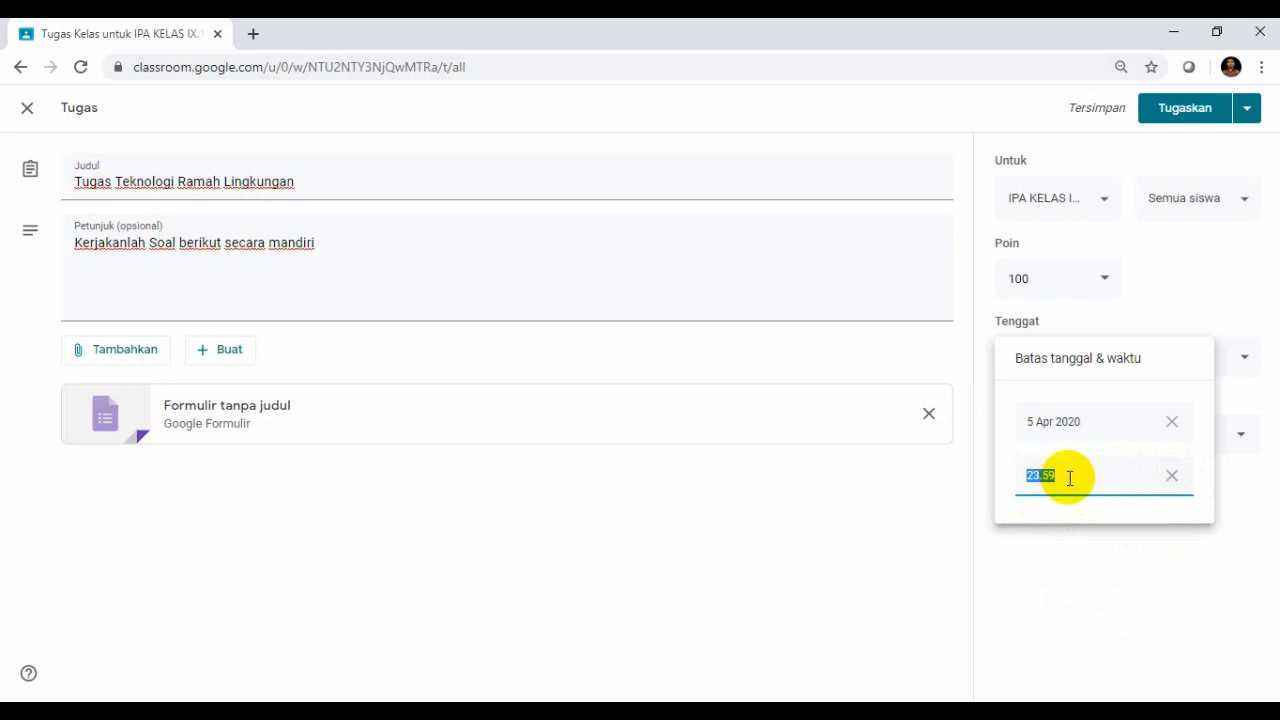
click(1069, 477)
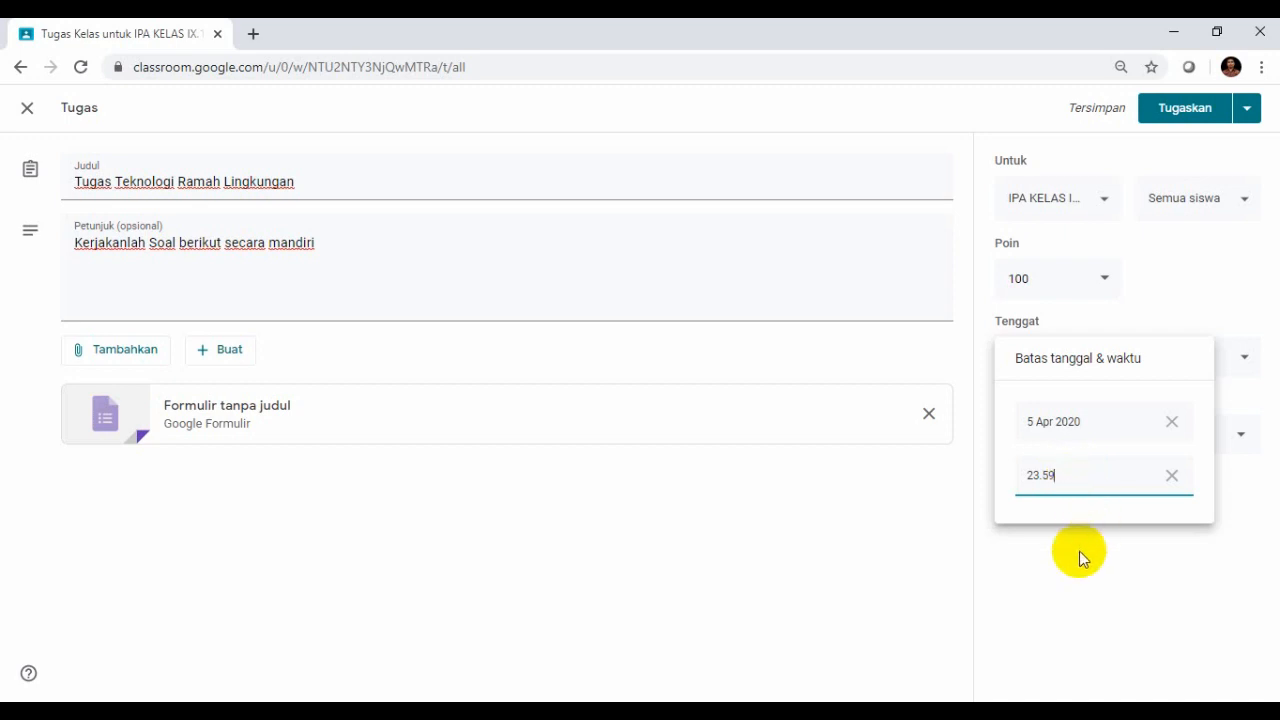
click(1083, 578)
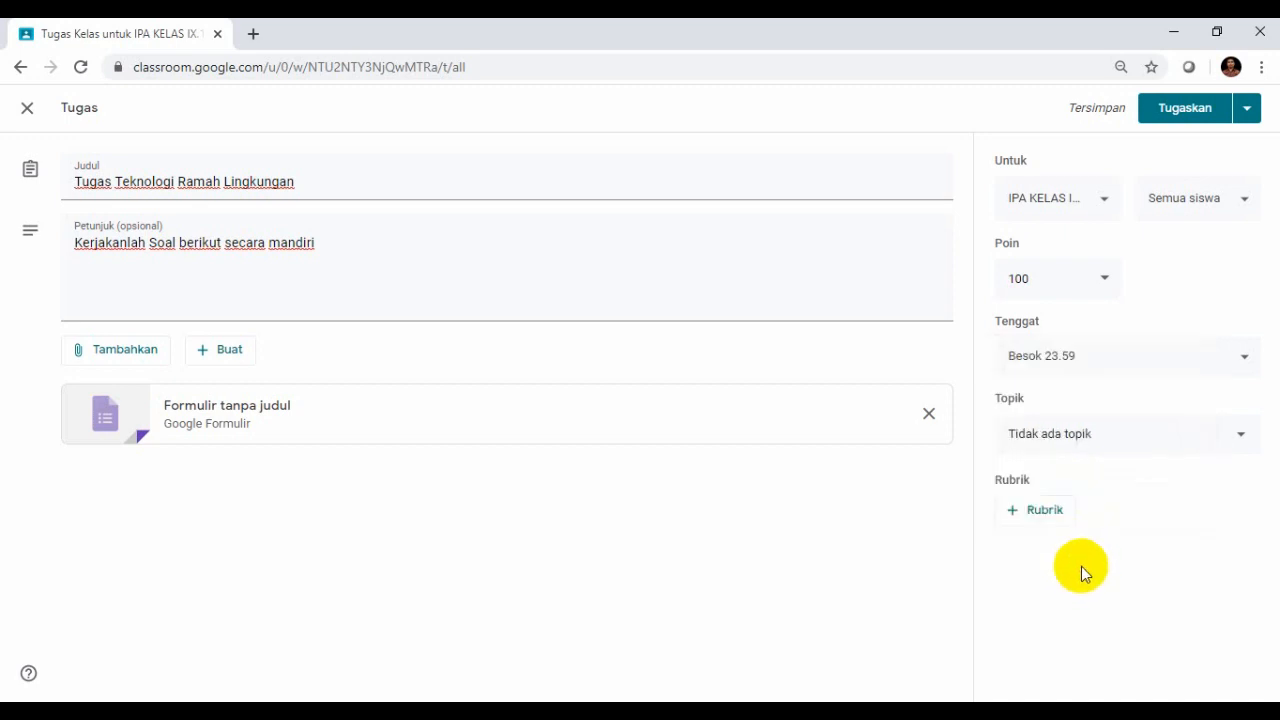
click(1240, 438)
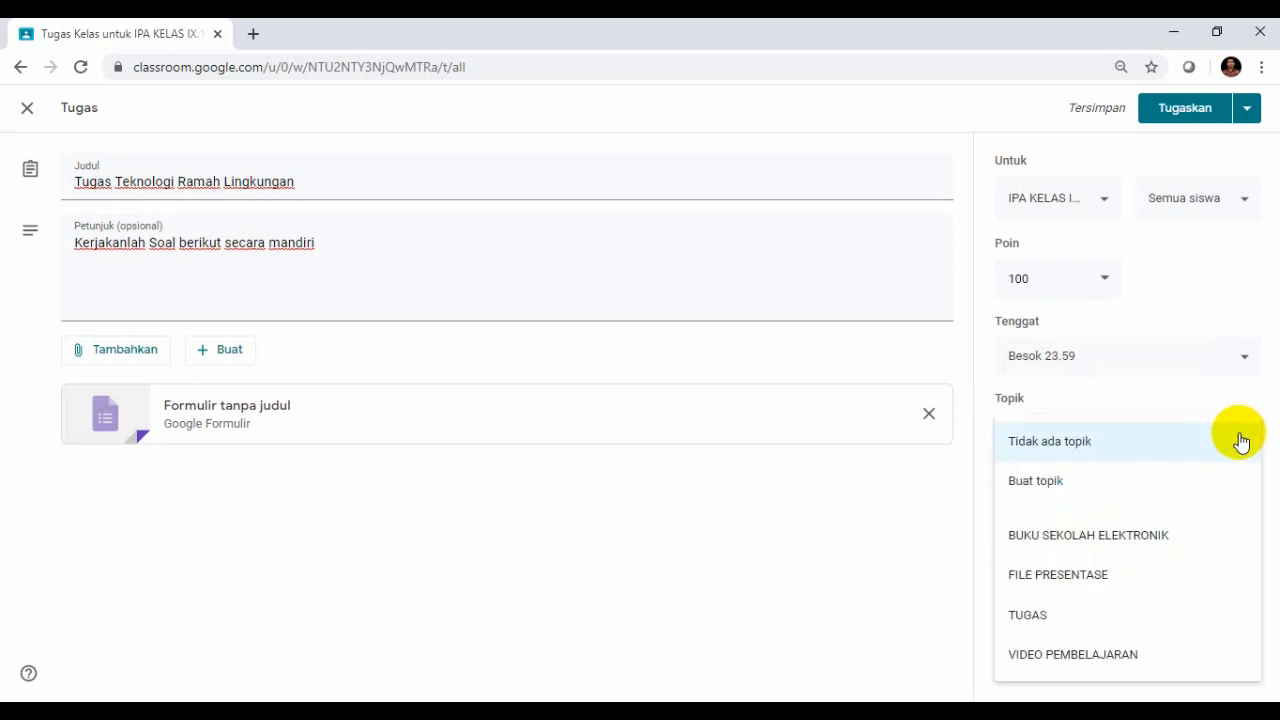
click(1086, 617)
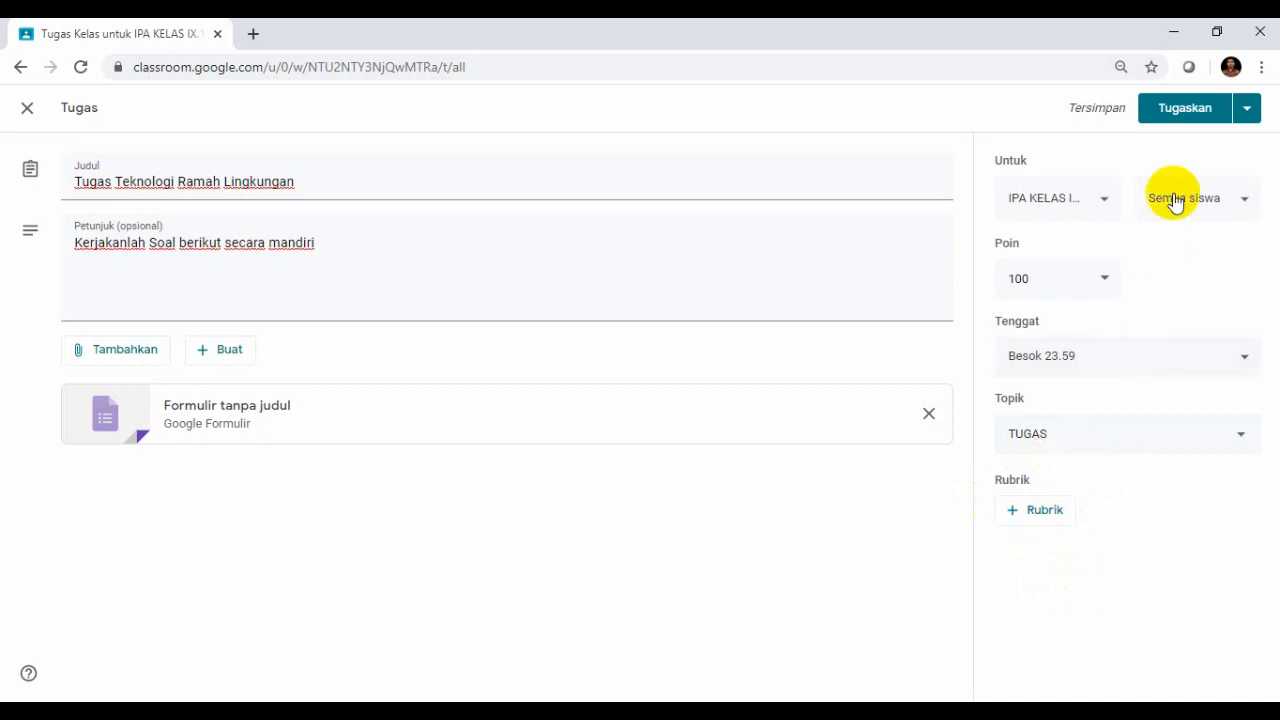
Assign the Tugas Teknologi Ramah Lingkungan task to the class and show the posted assignment under the topic TUGAS.
click(1183, 115)
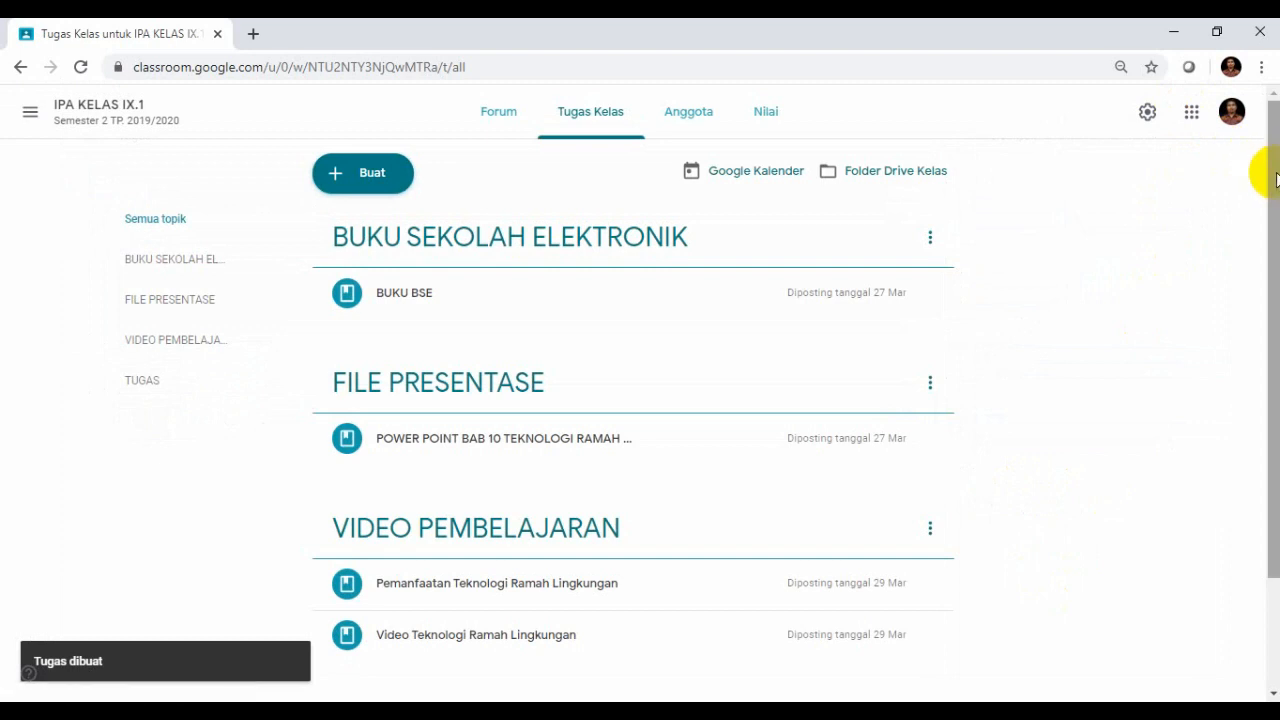
click(150, 384)
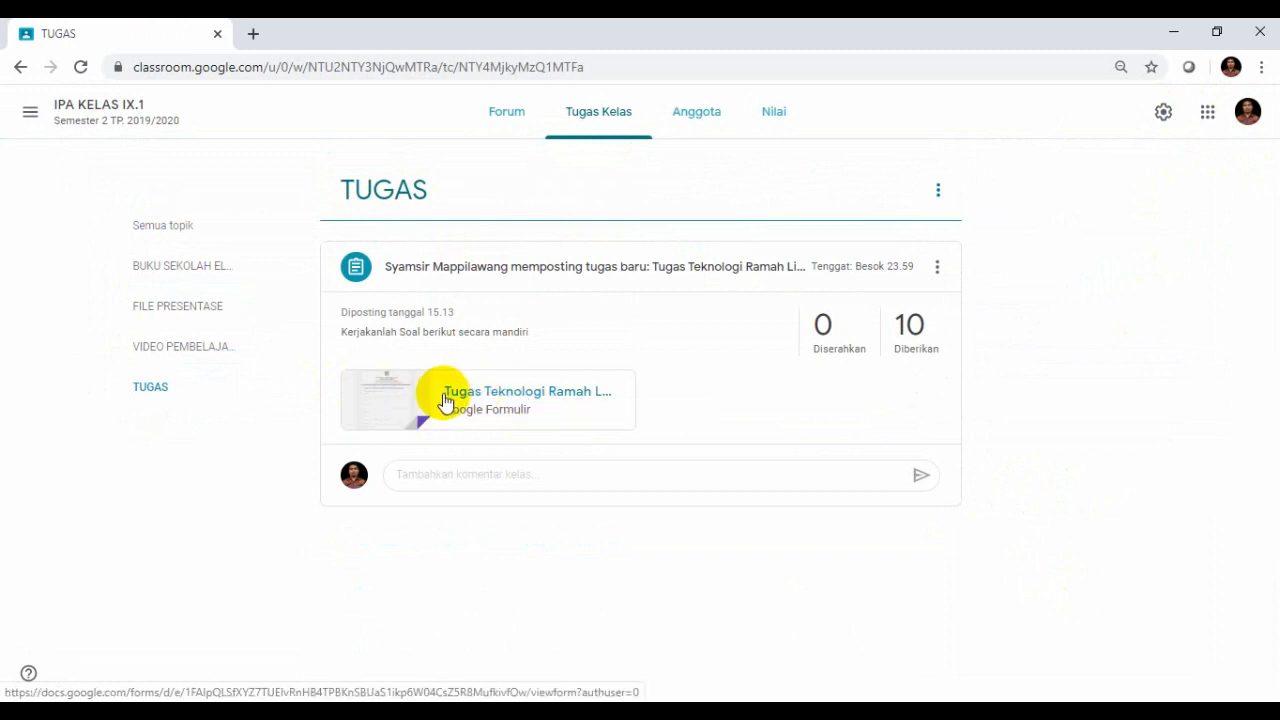
Check the posted assignment's attached form and its student submission overview, and return to the TUGAS topic page.
click(478, 401)
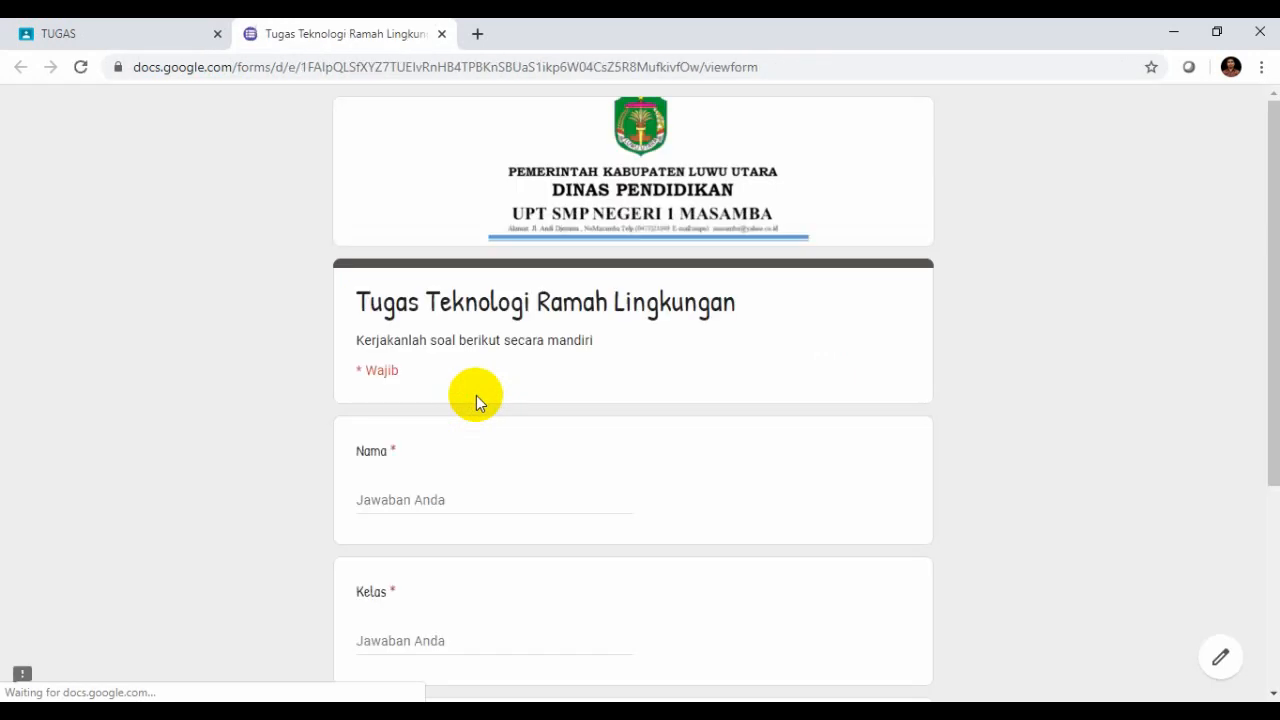
drag(1260, 206, 1246, 120)
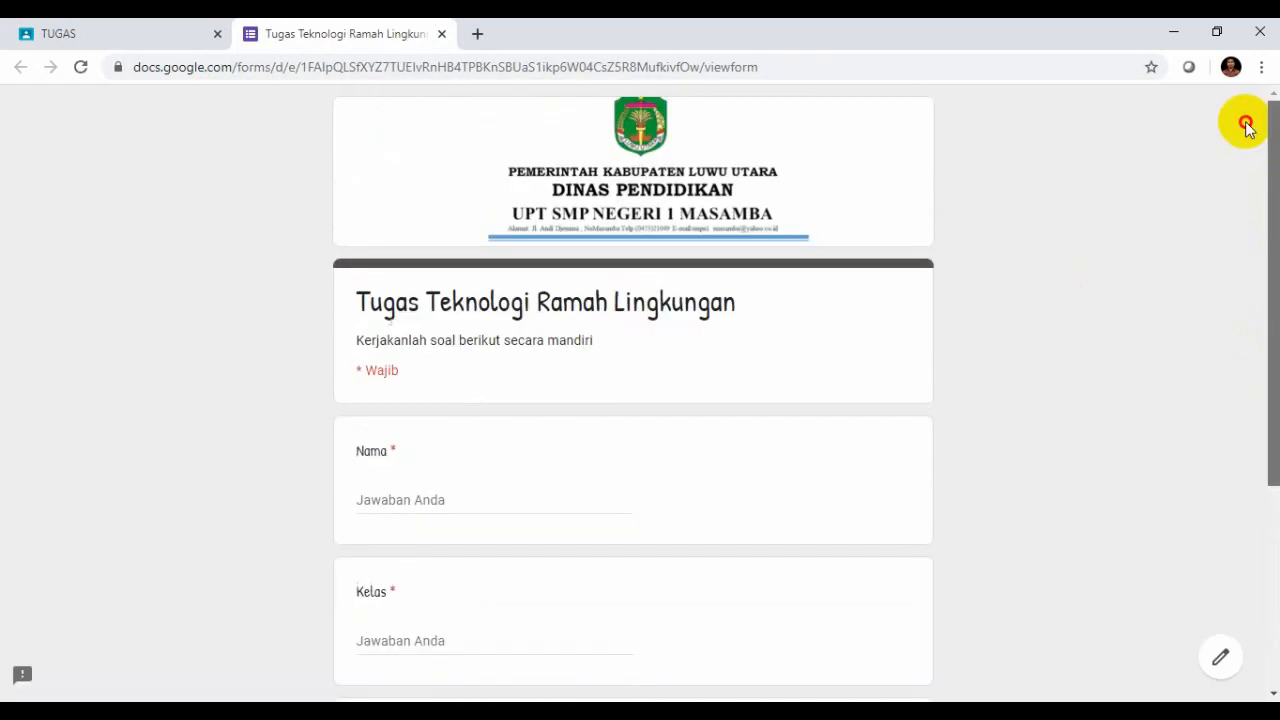
click(442, 34)
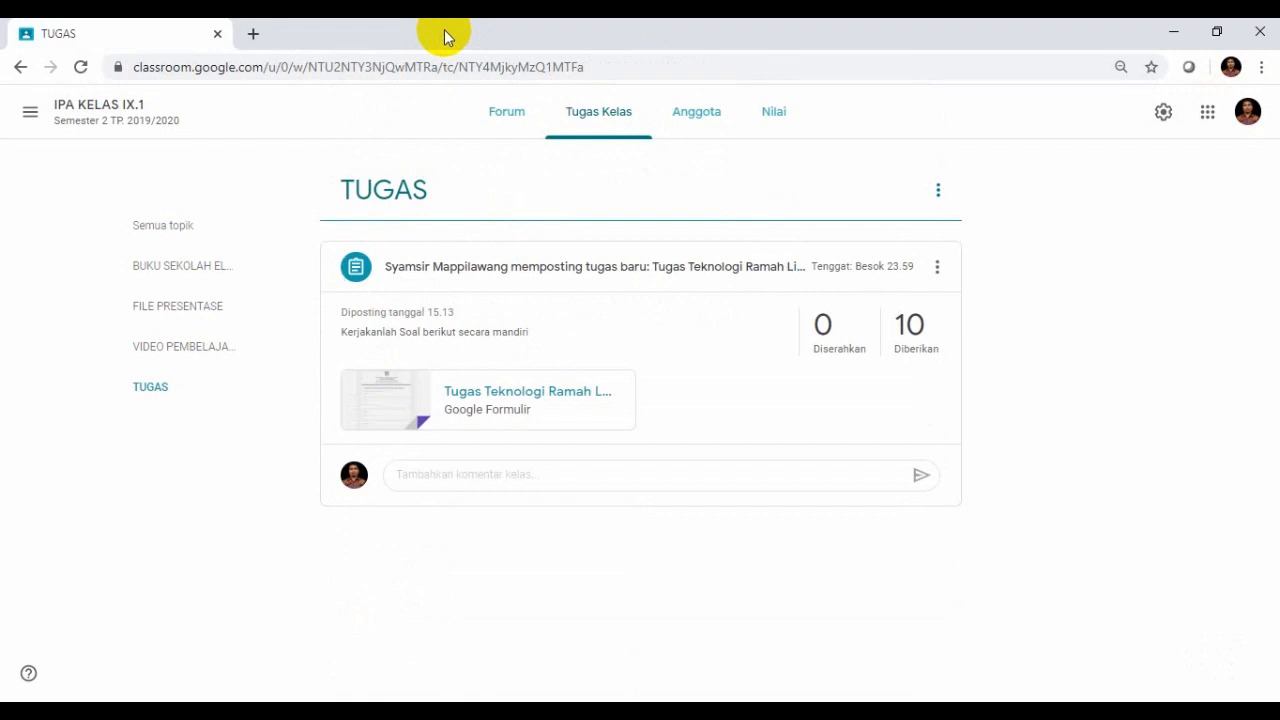
click(911, 337)
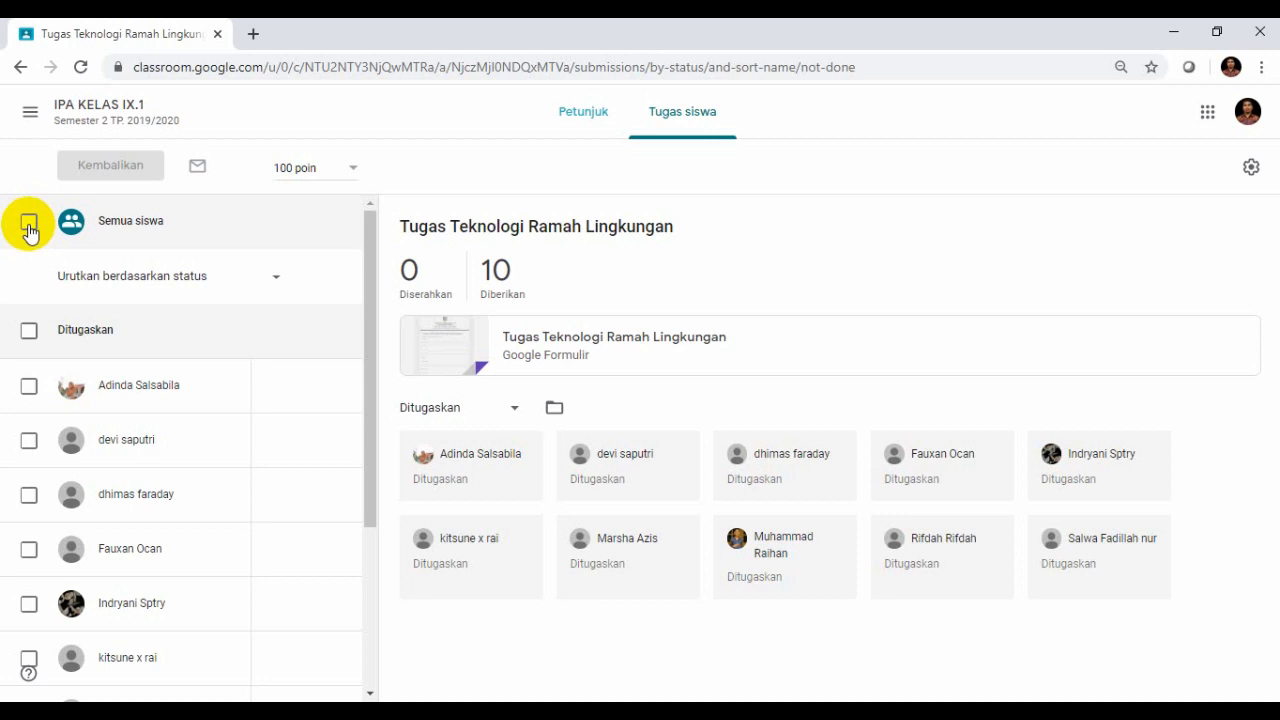
click(19, 68)
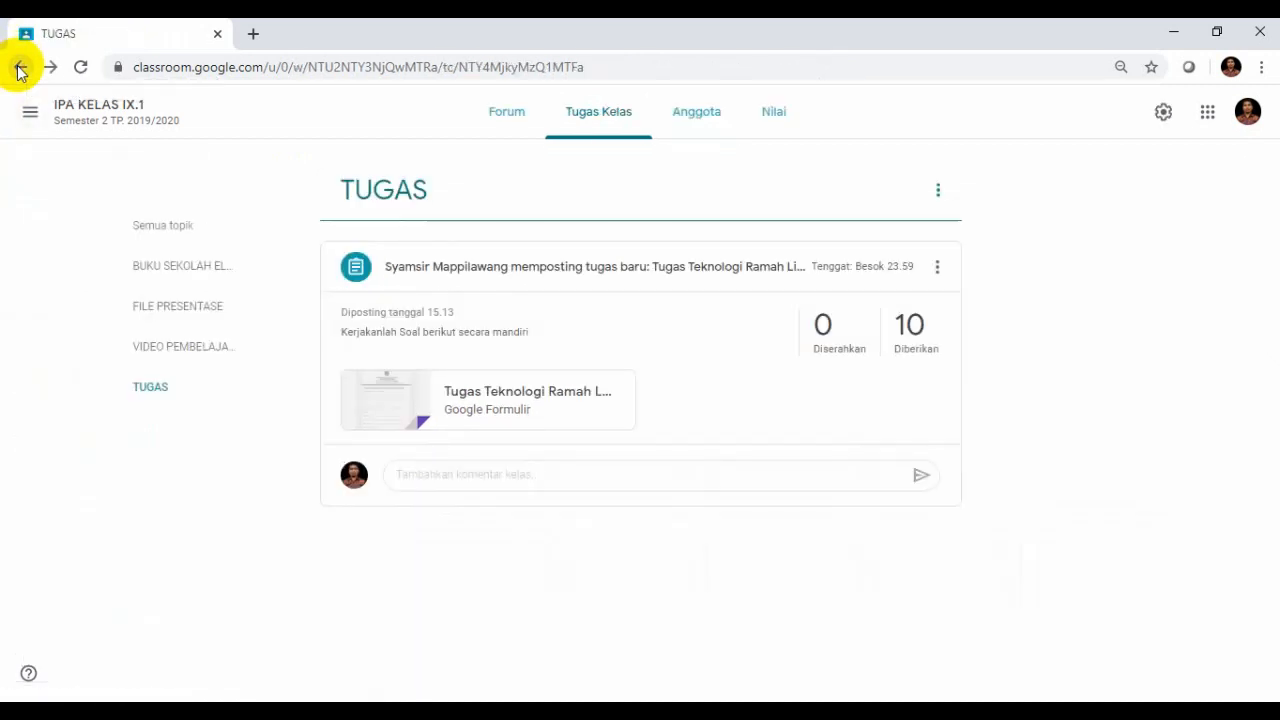